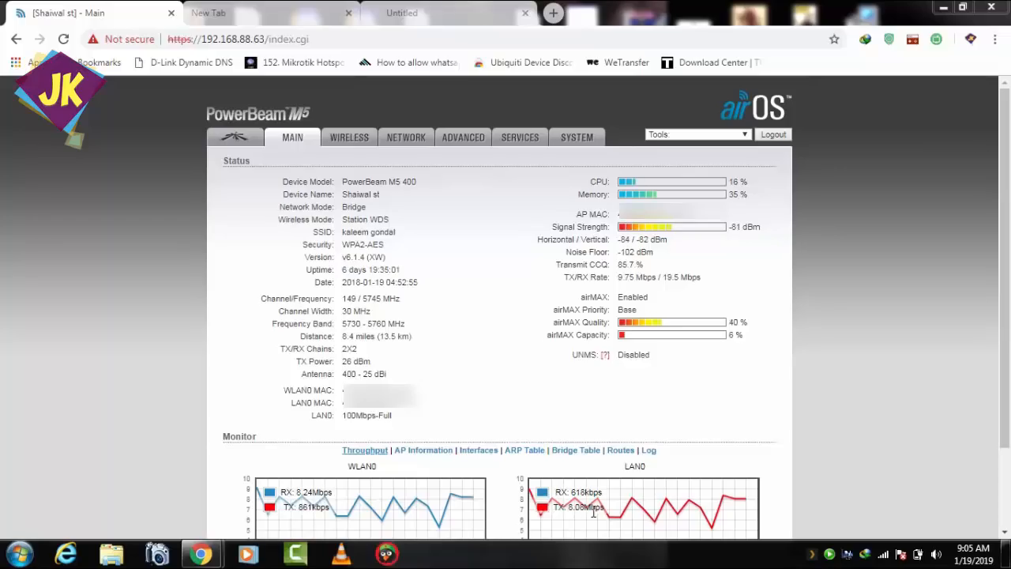
Check the PowerBeam M5 link on channel 149 (5745 MHz), then minimize Chrome to the desktop.
mouse_move(1008, 230)
left_mouse_down()
mouse_move(1007, 272)
mouse_move(1008, 247)
left_mouse_up()
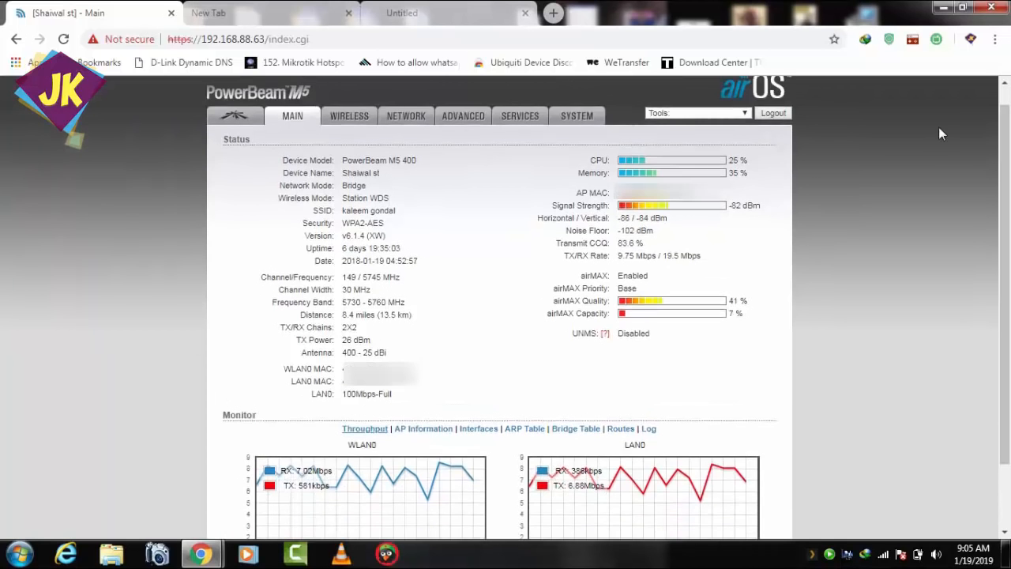
left_click(943, 8)
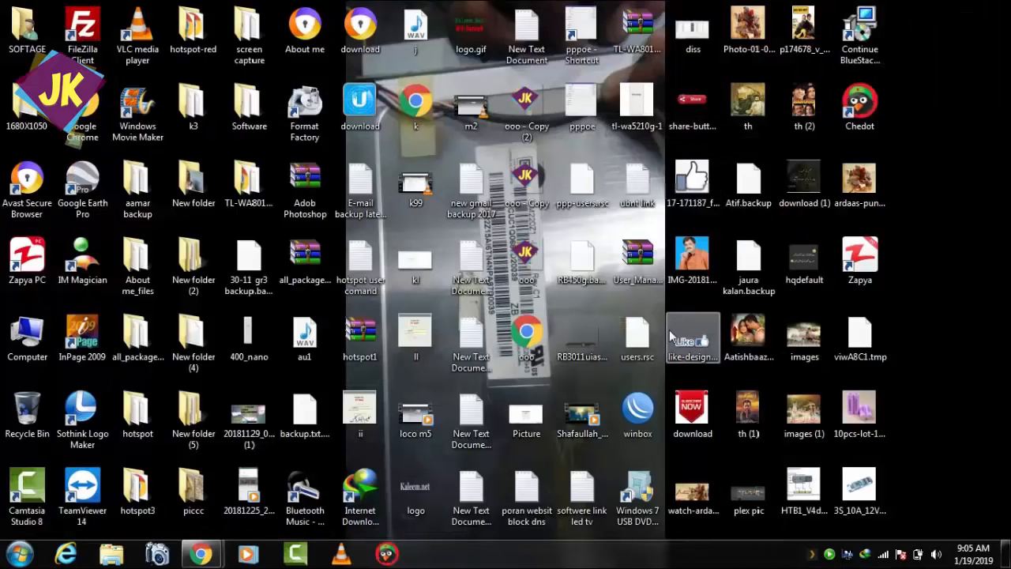
Launch WinBox, connect to 192.168.88.1 and show only the Ethernet ports lan-1 to lan-4 and wan-1.
double_click(637, 409)
left_click(546, 290)
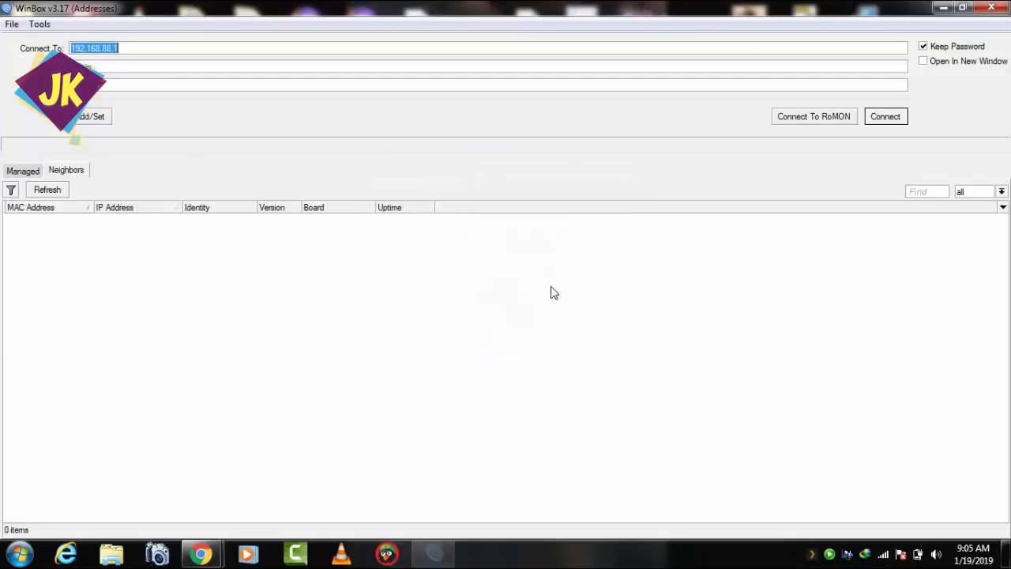
left_click(878, 119)
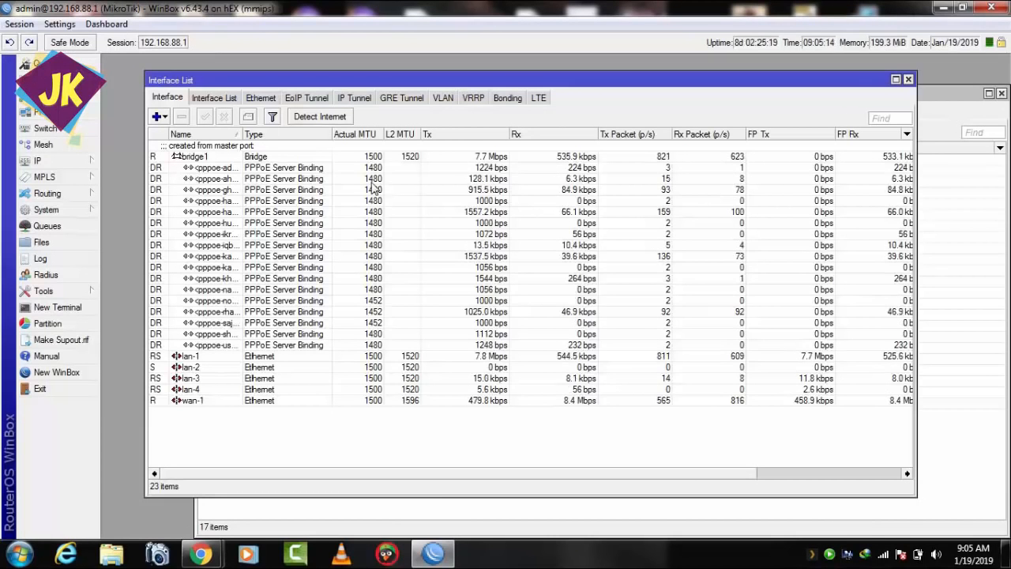
left_click_drag(284, 86, 260, 72)
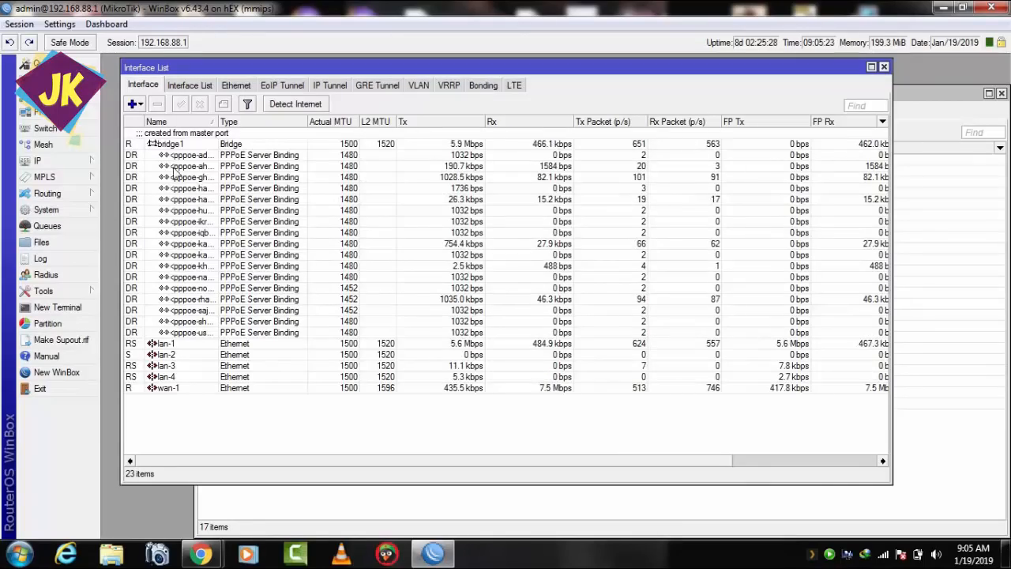
left_click(243, 87)
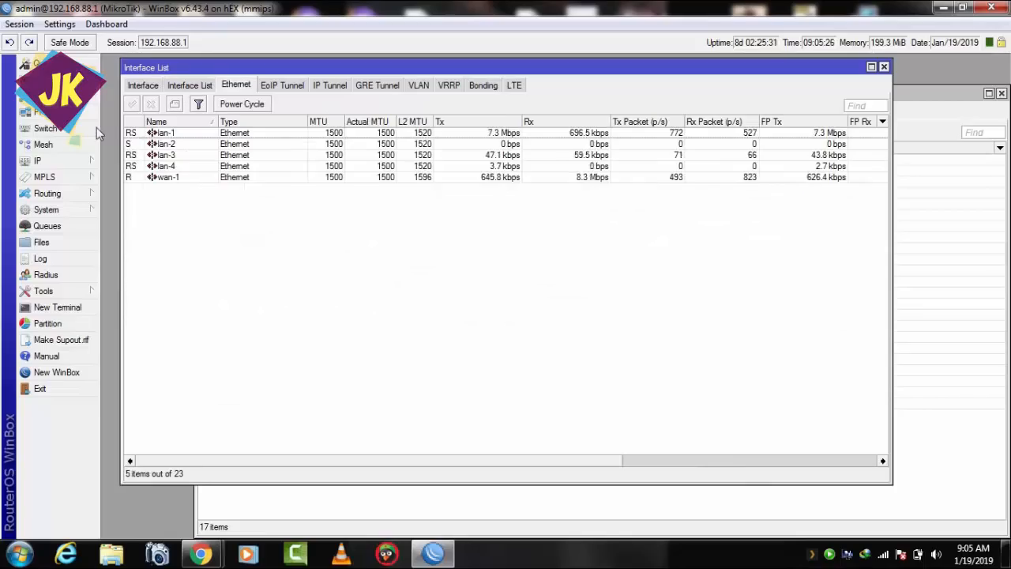
left_click(93, 163)
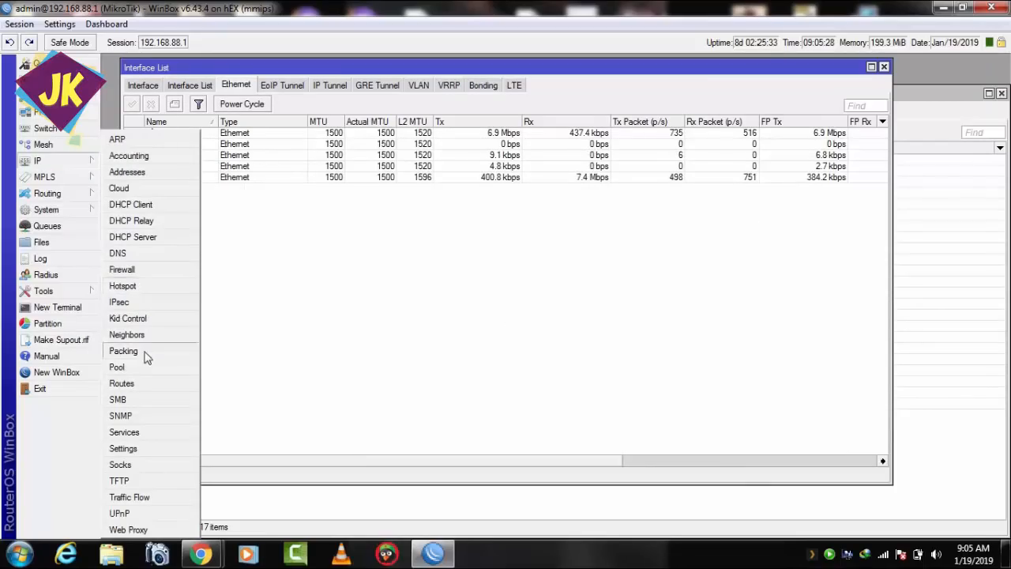
Disable all hotspot users except admin, dismissing the default-trial user error.
left_click(125, 289)
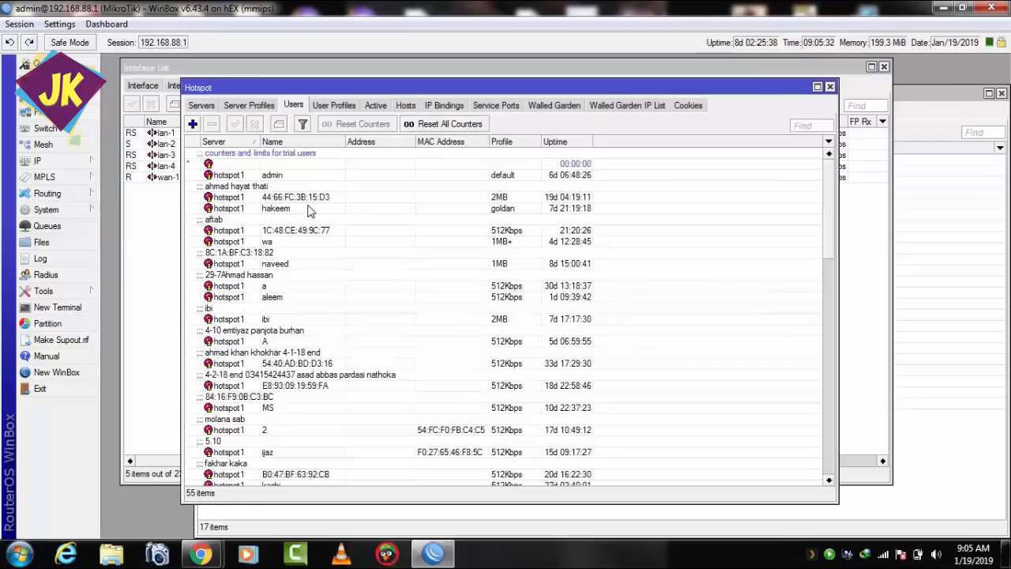
key("ctrl+a")
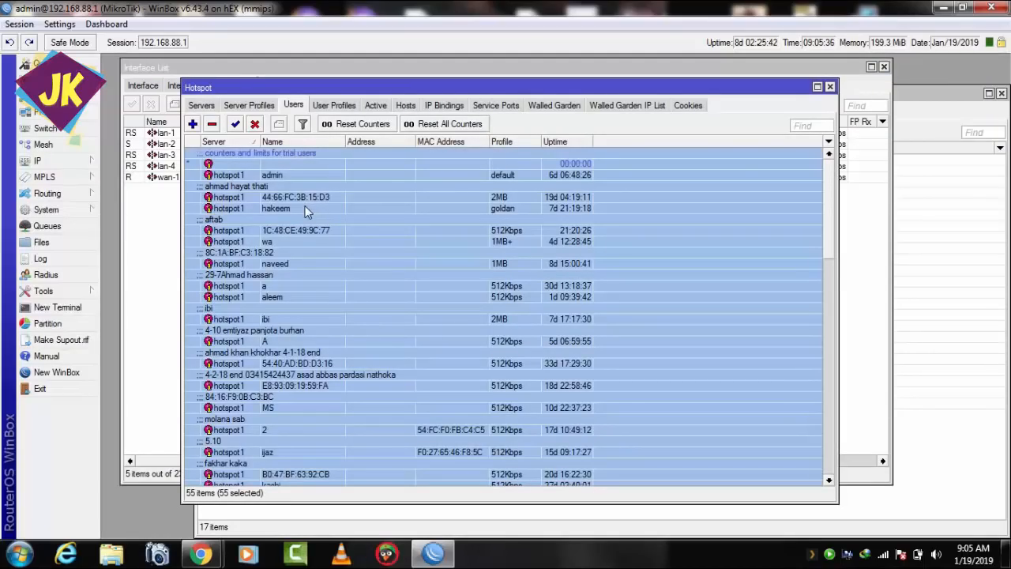
left_click(276, 177, "ctrl")
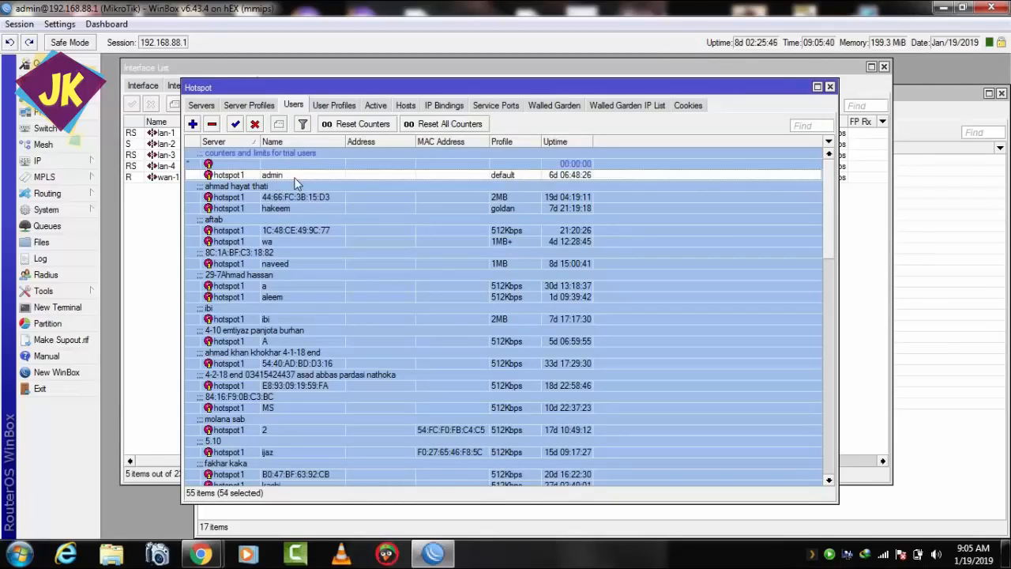
left_click(255, 124)
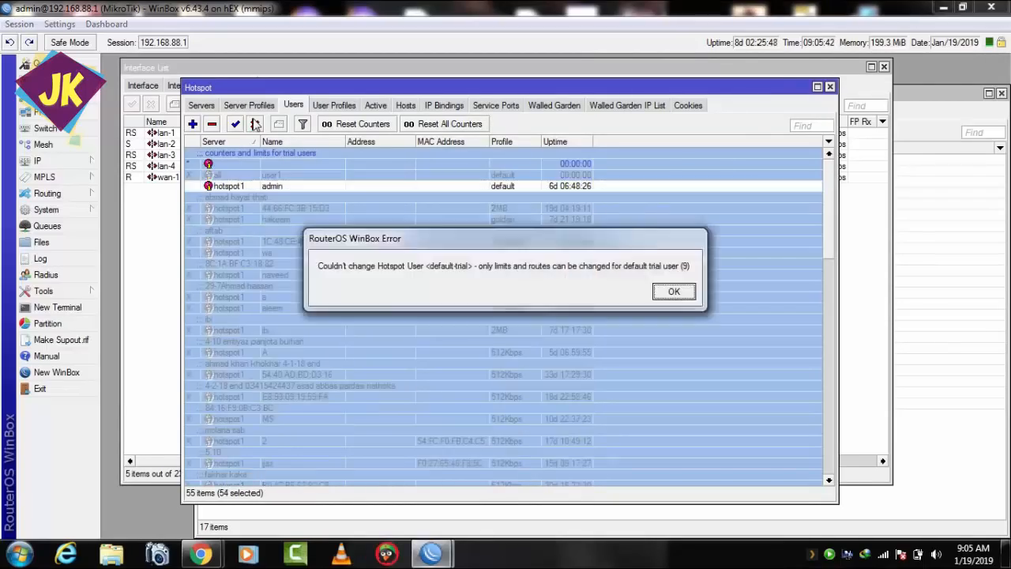
left_click(672, 292)
Remove the eight active hotspot sessions, keeping only admin's session.
left_click(385, 108)
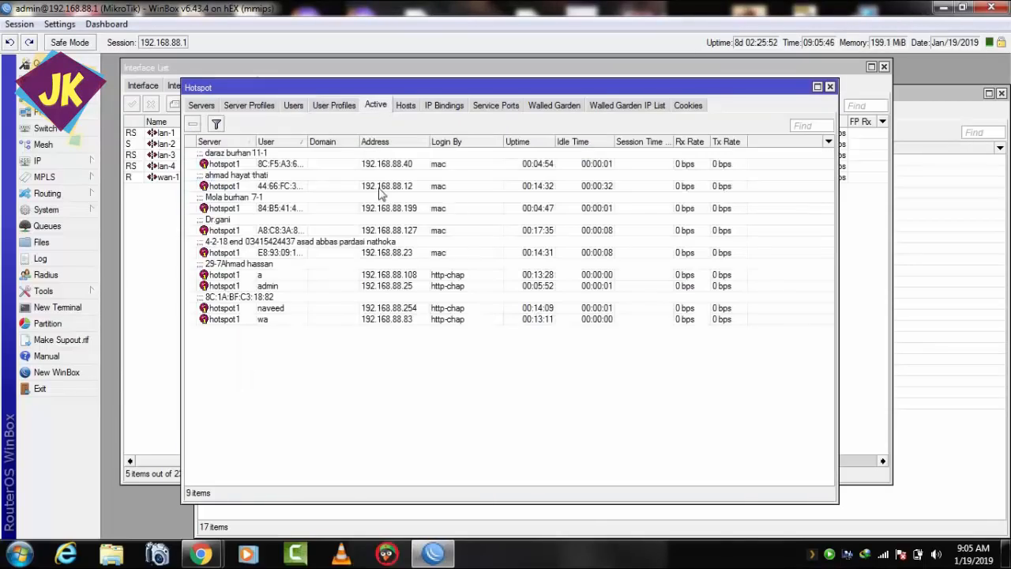
left_click(276, 287)
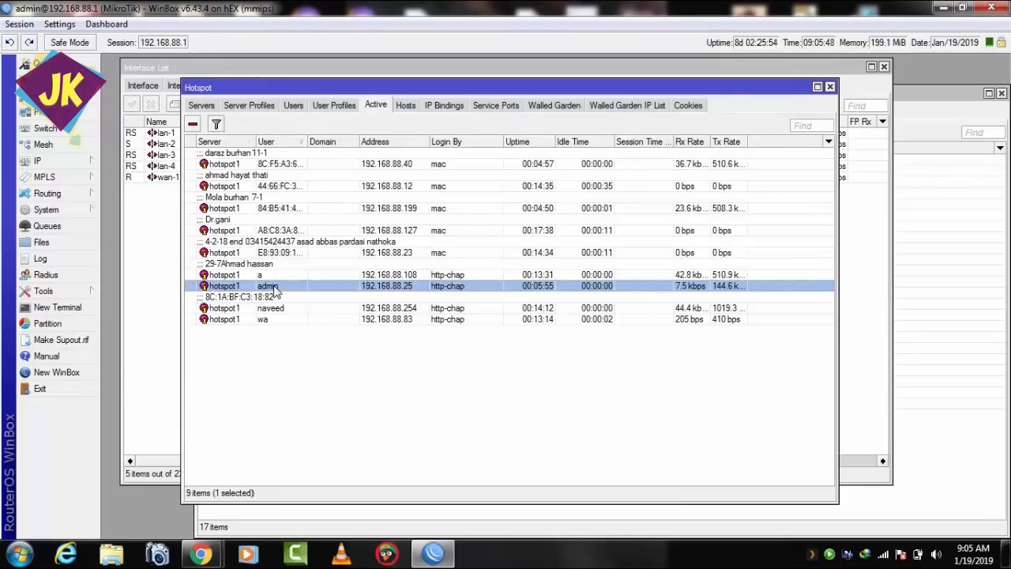
key("ctrl+a")
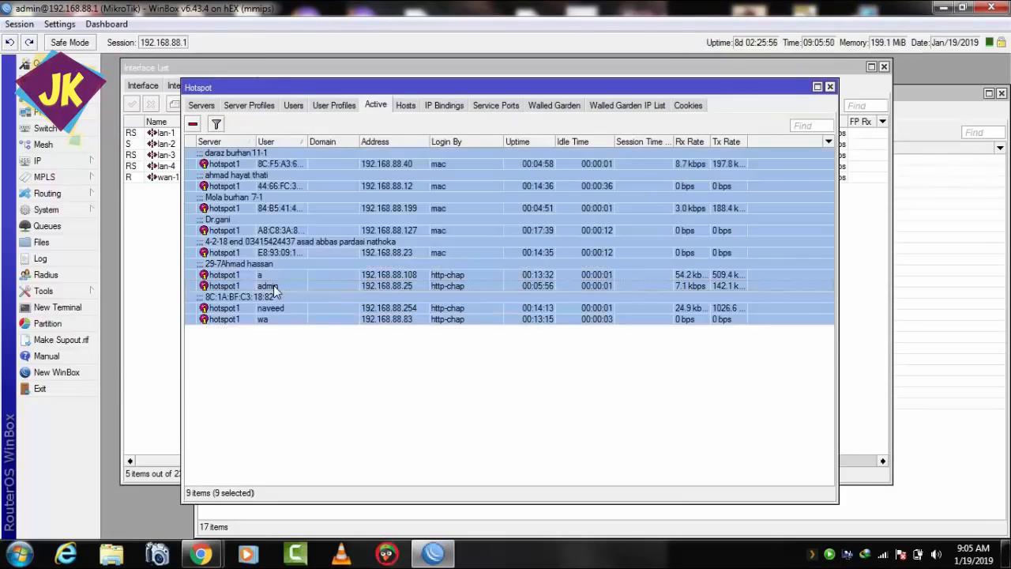
left_click(276, 287, "ctrl")
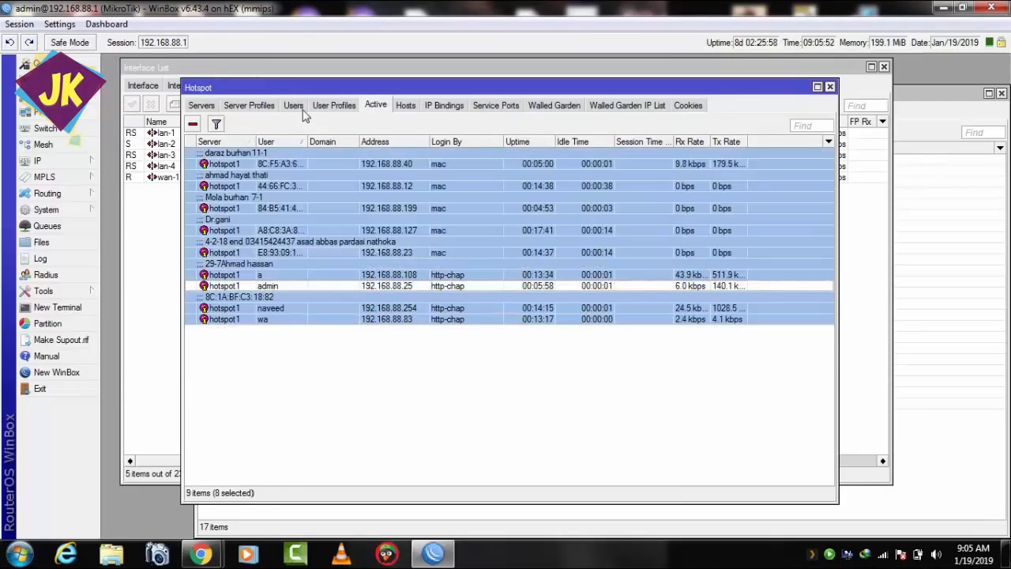
left_click(191, 124)
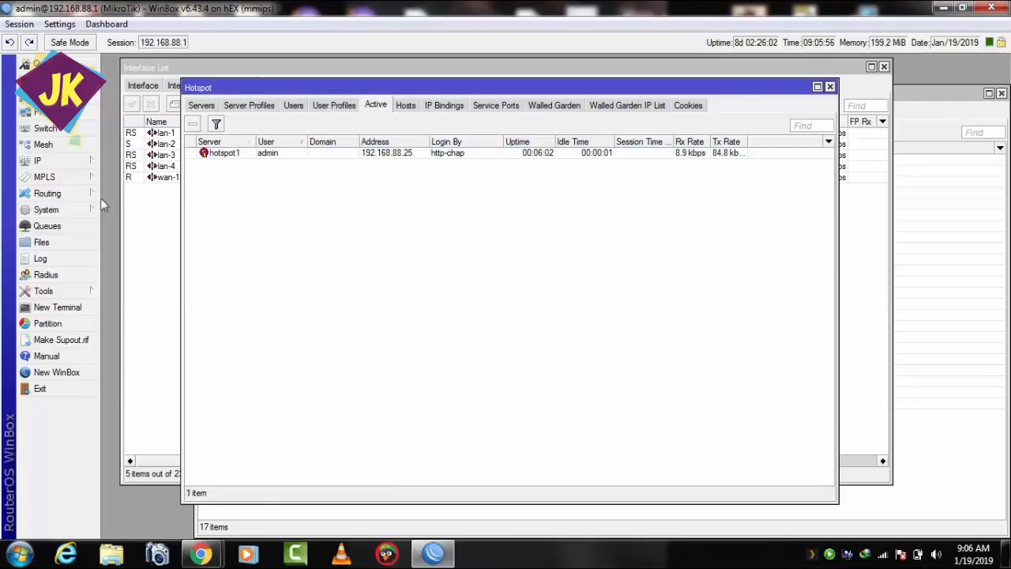
Disable all 32 PPP secrets, then re-enable only the 2MB secret from Jan/15/2019.
left_click(39, 112)
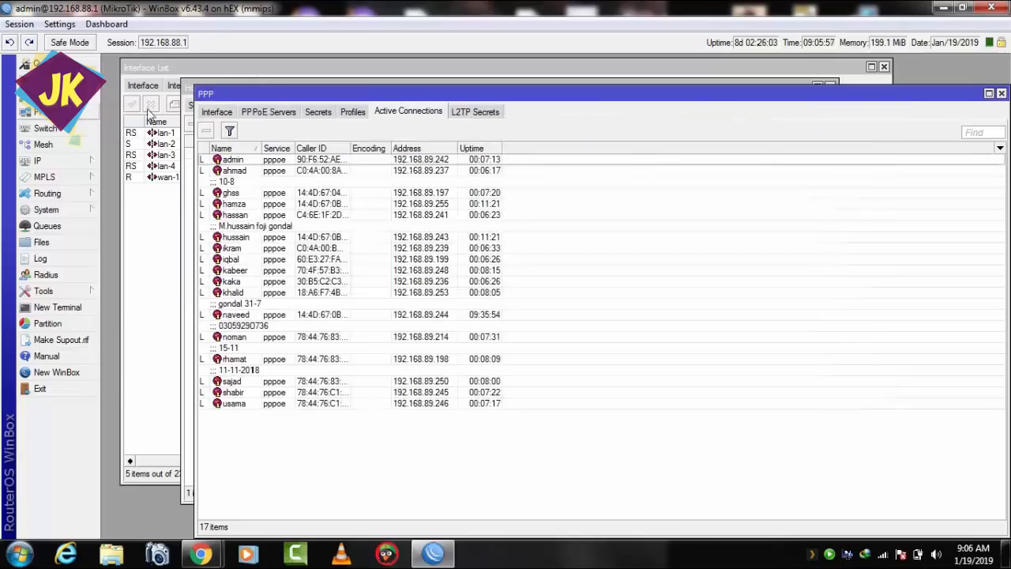
left_click(320, 113)
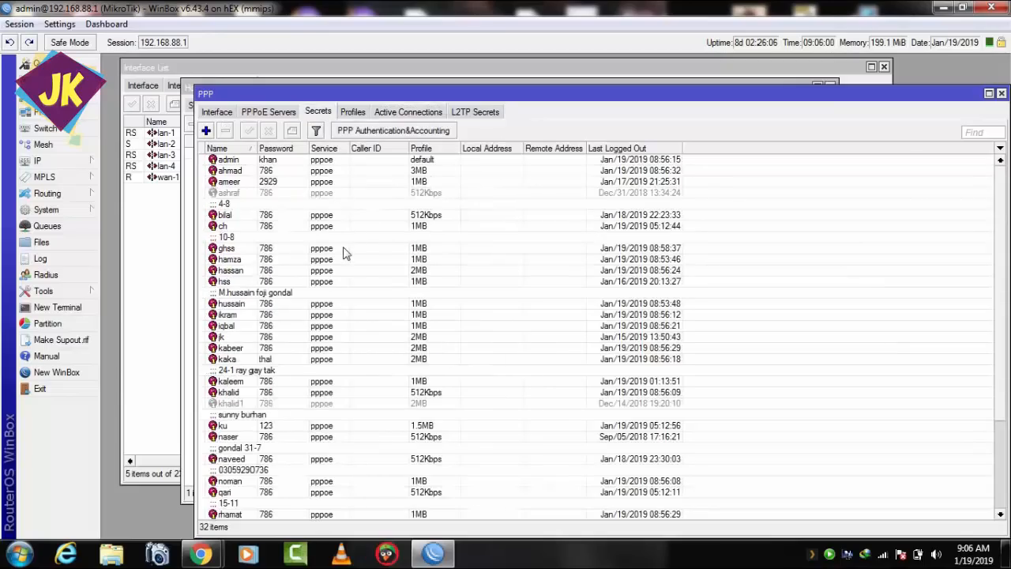
key("ctrl+a")
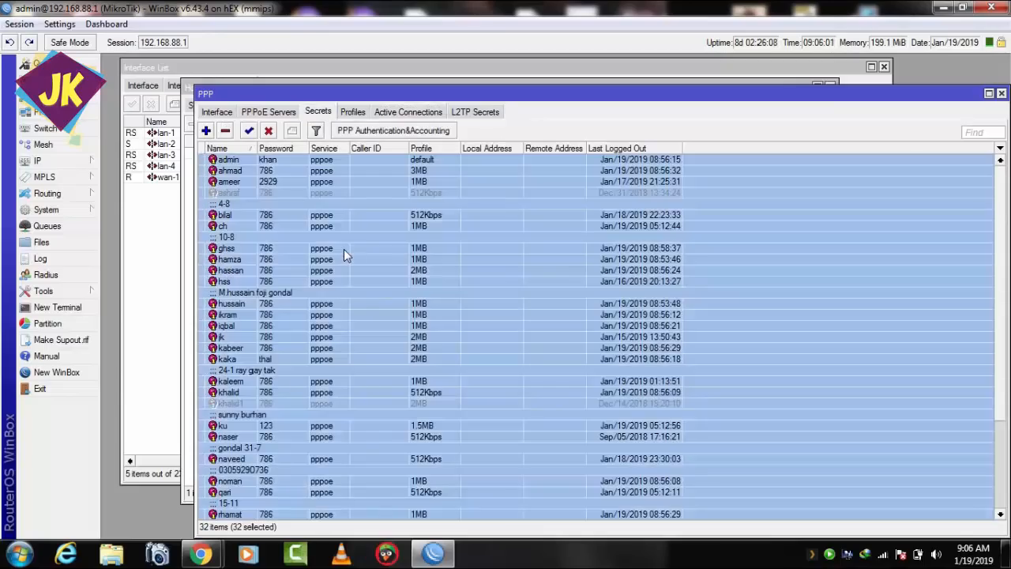
left_click(268, 131)
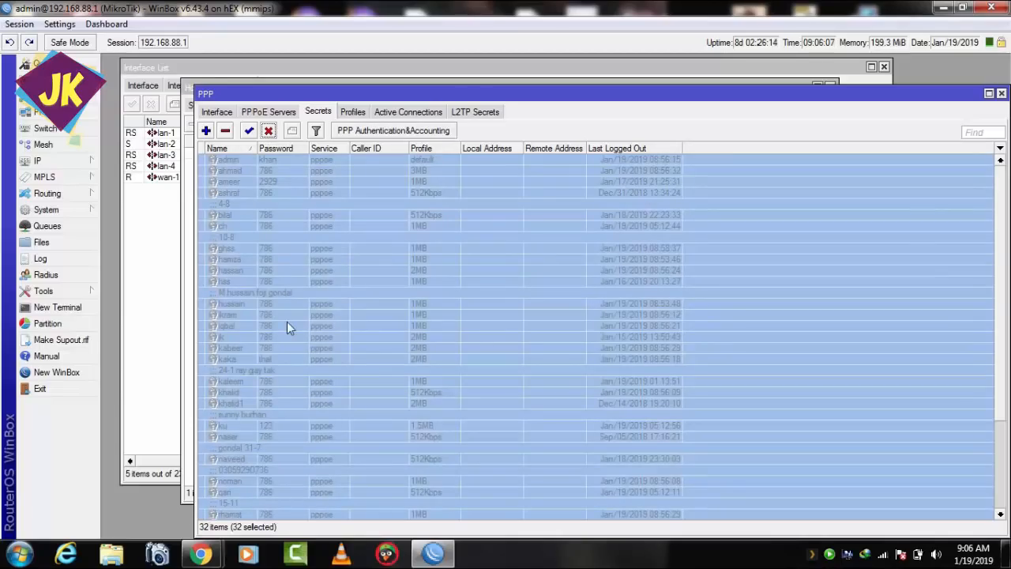
left_click(247, 337, "ctrl")
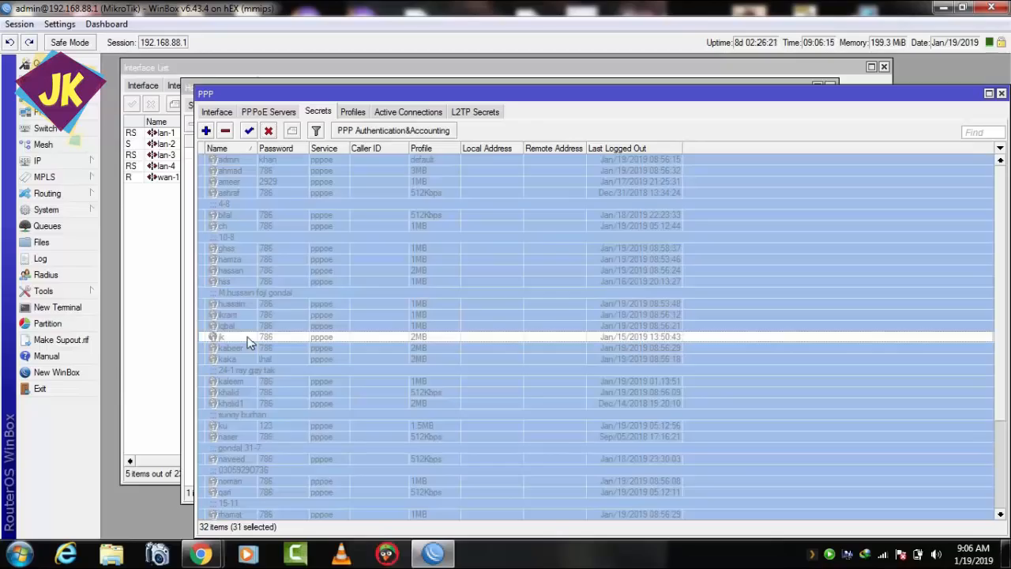
left_click(269, 131)
left_click(294, 192)
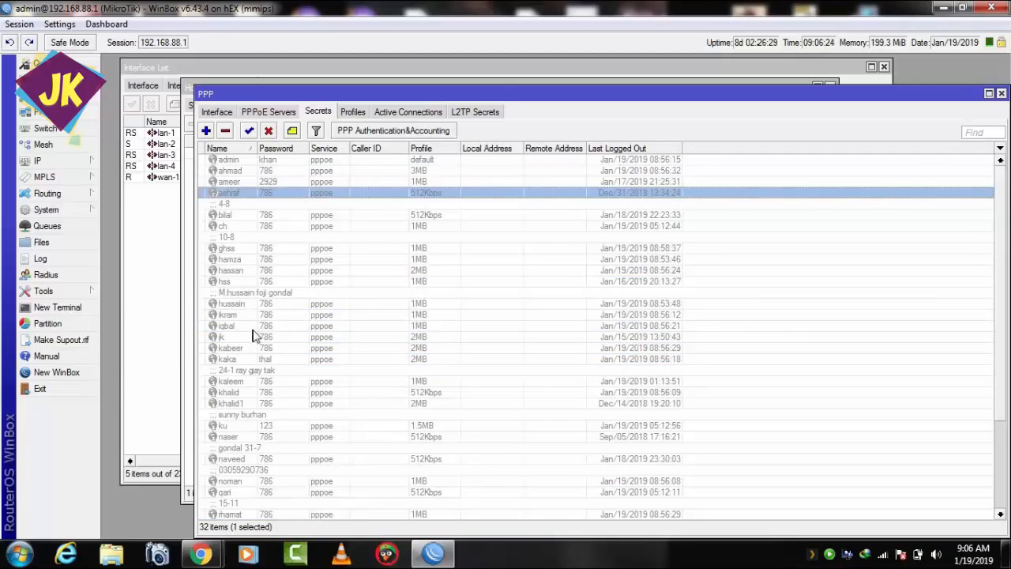
left_click(252, 337)
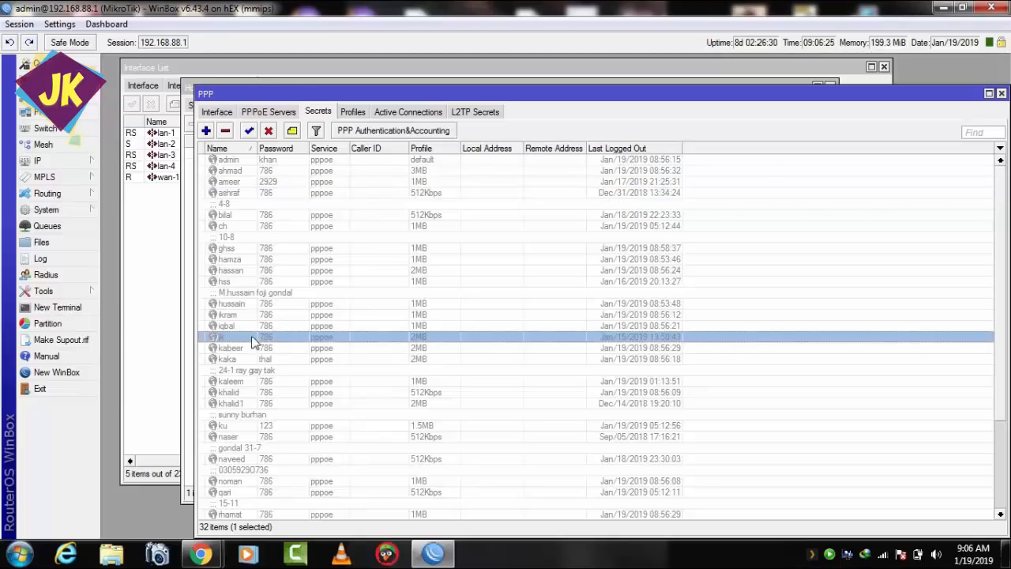
left_click(249, 133)
Drop all 17 active PPP connections.
left_click(414, 111)
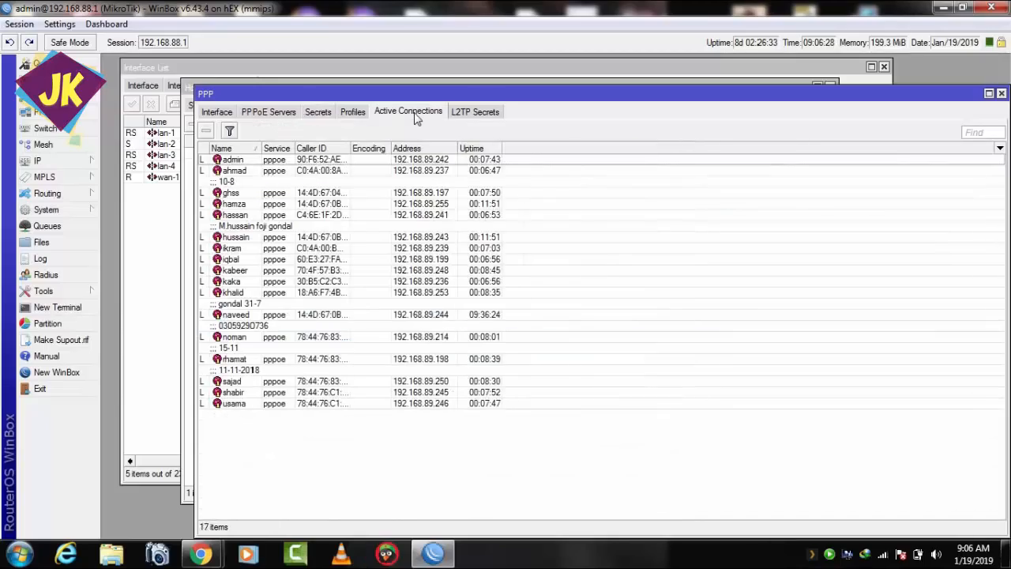
key("ctrl+a")
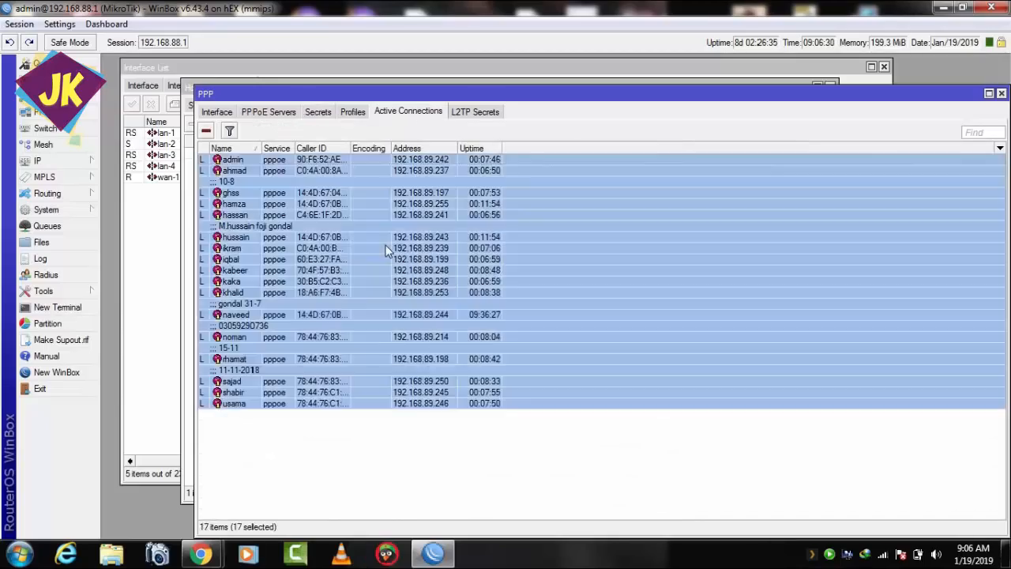
left_click(206, 132)
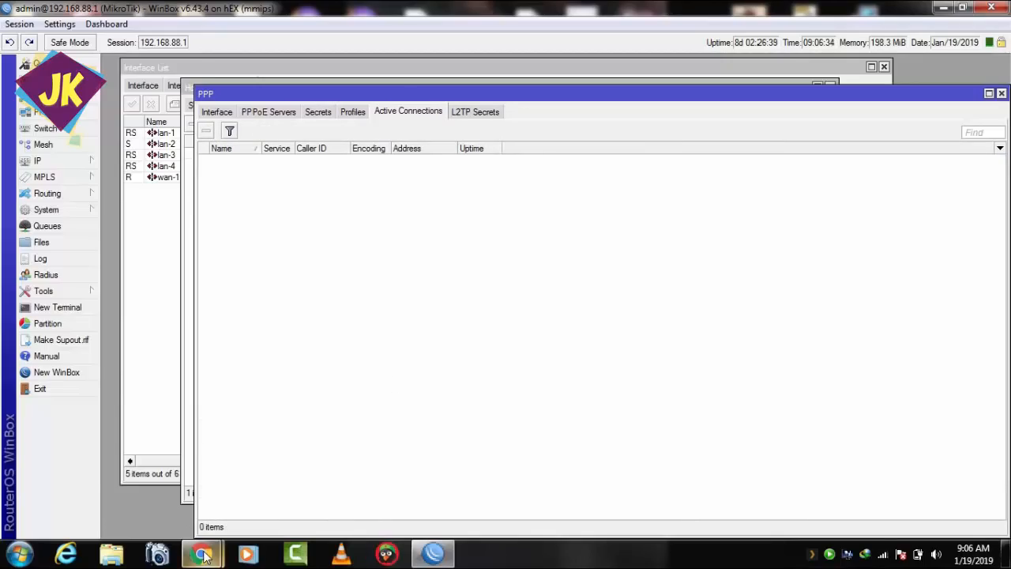
Bring Chrome back and browse to 192.168.88.62 in the empty new tab.
mouse_move(203, 554)
left_click(150, 472)
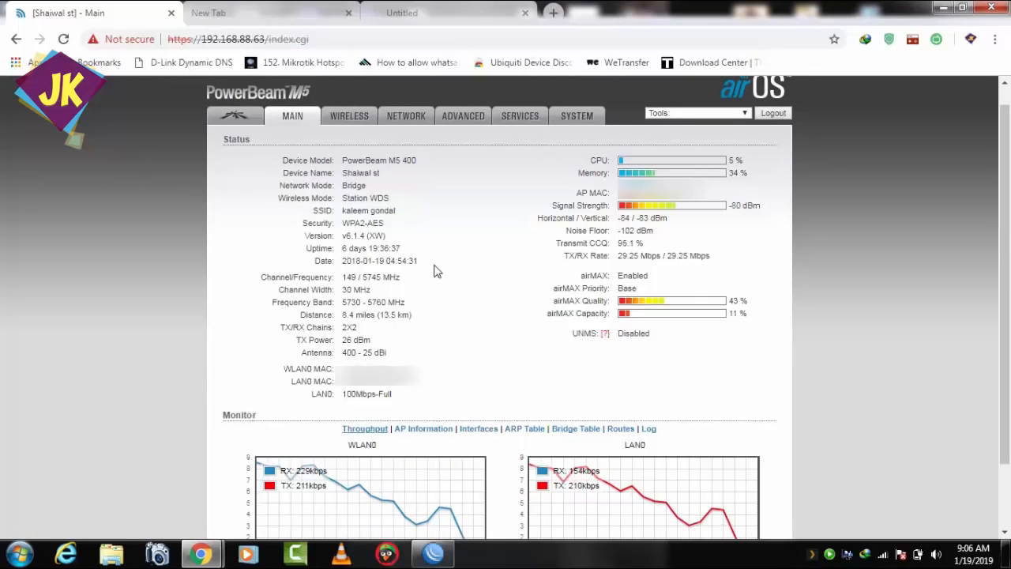
left_click(332, 9)
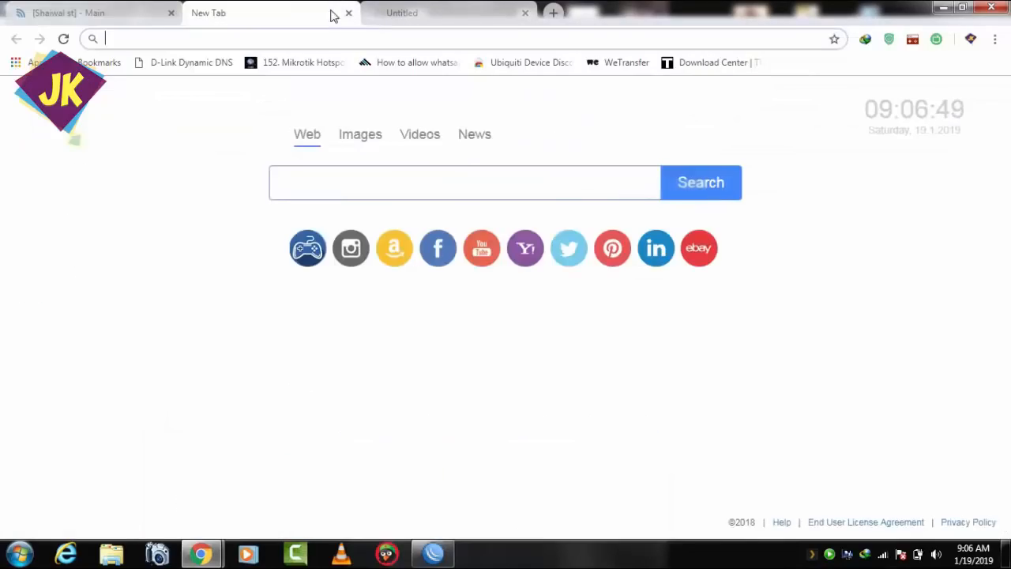
type("192.168.1.1")
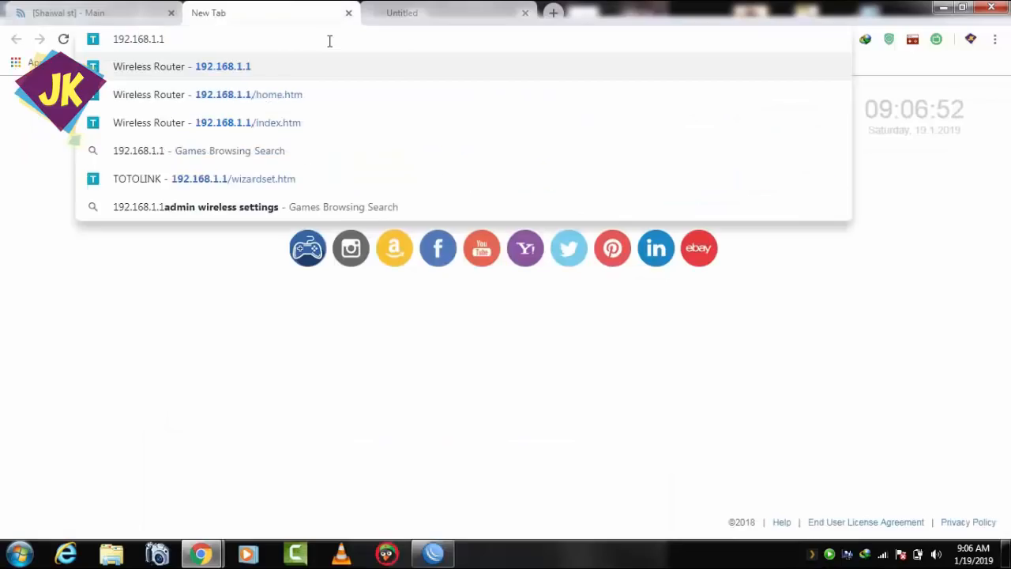
key("BackSpace")
key("BackSpace")
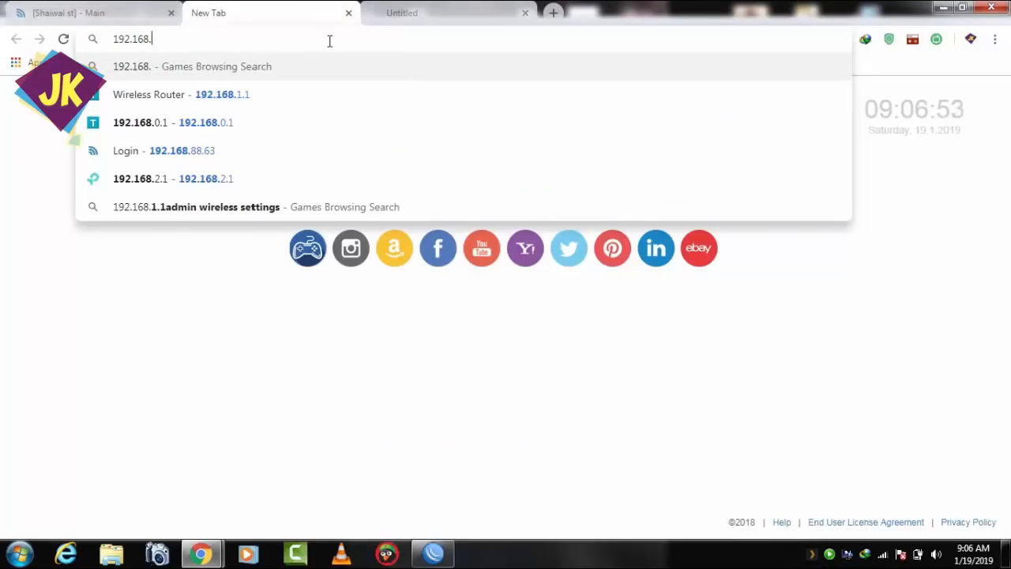
type("88.")
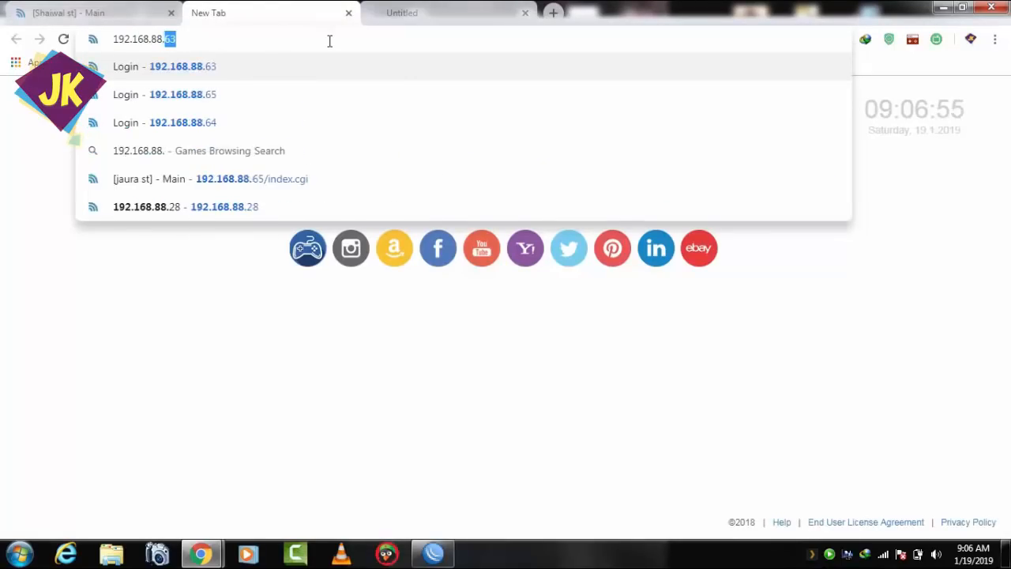
type("62")
key("Return")
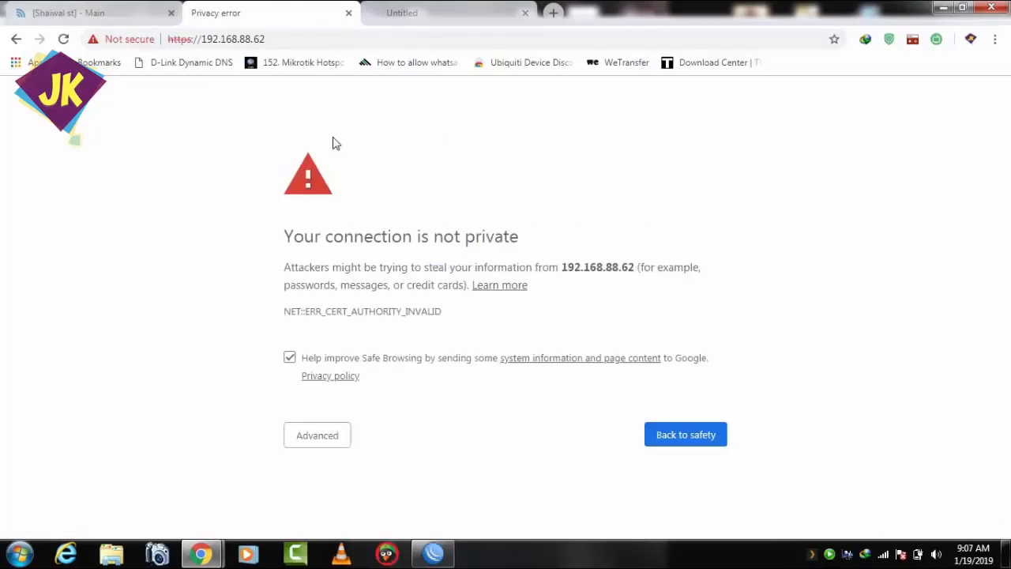
Proceed past the certificate warning and log in with the radio's username and password.
left_click(318, 437)
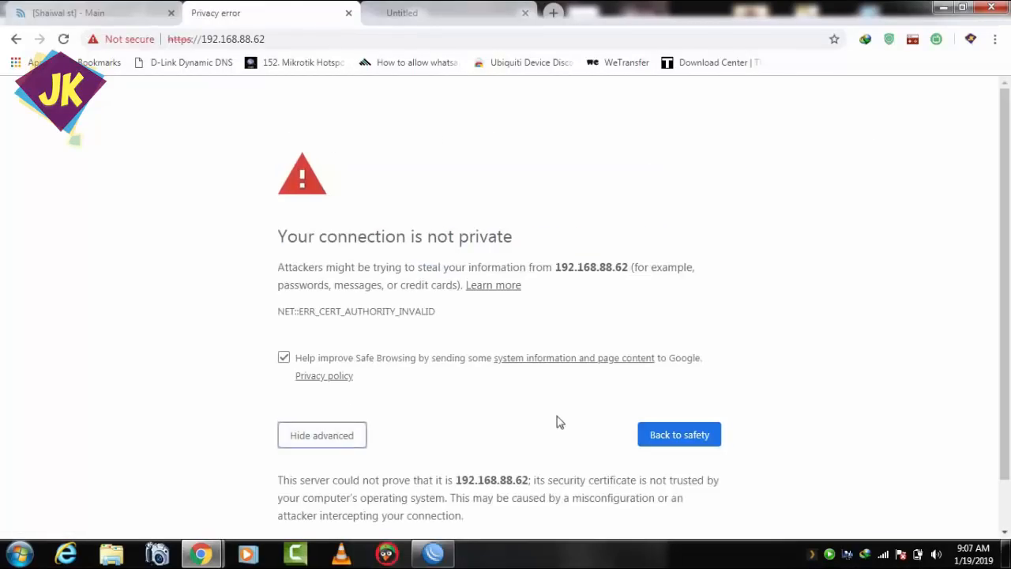
scroll(648, 423, "down", 1)
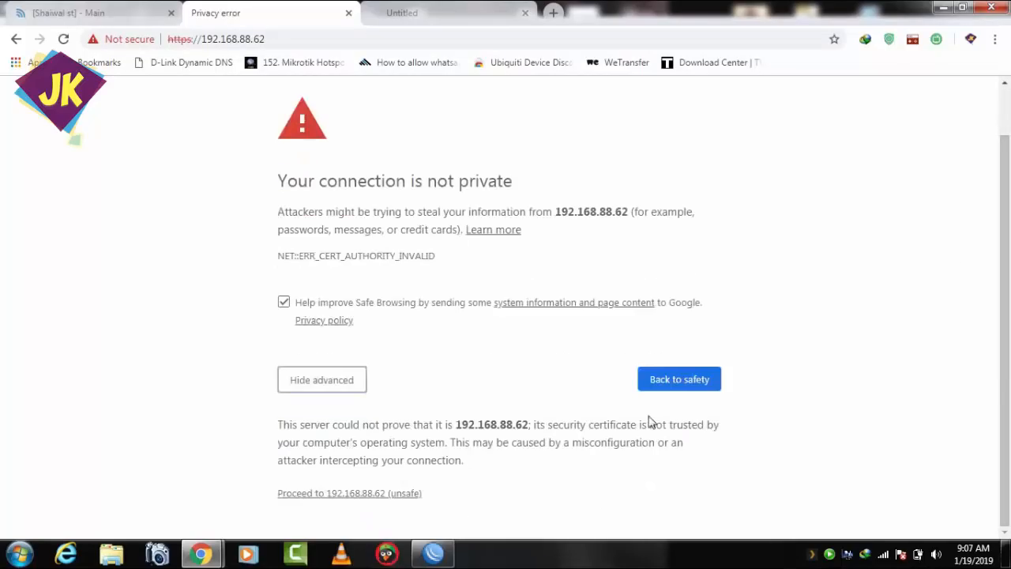
left_click(371, 501)
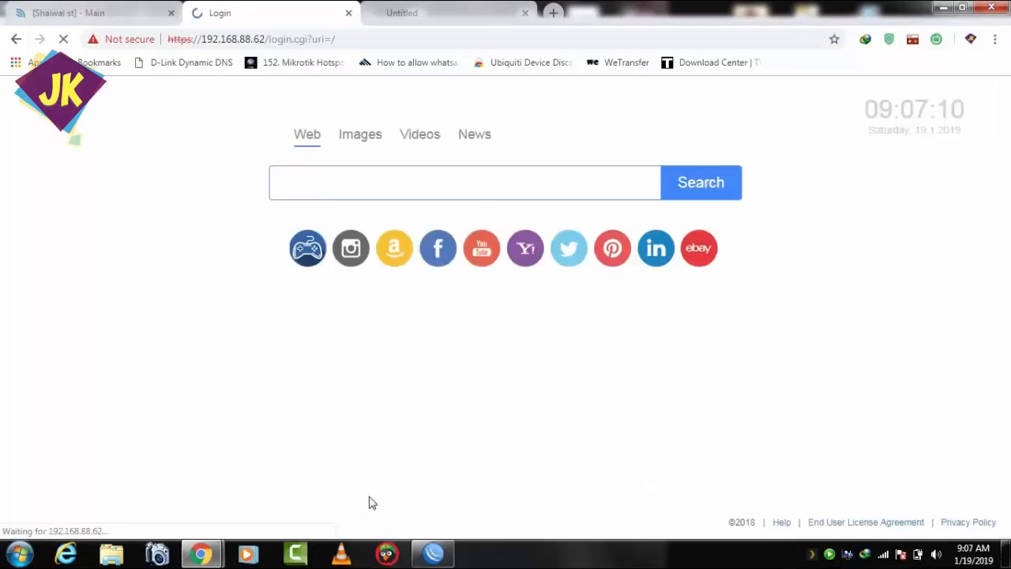
type("ubnt")
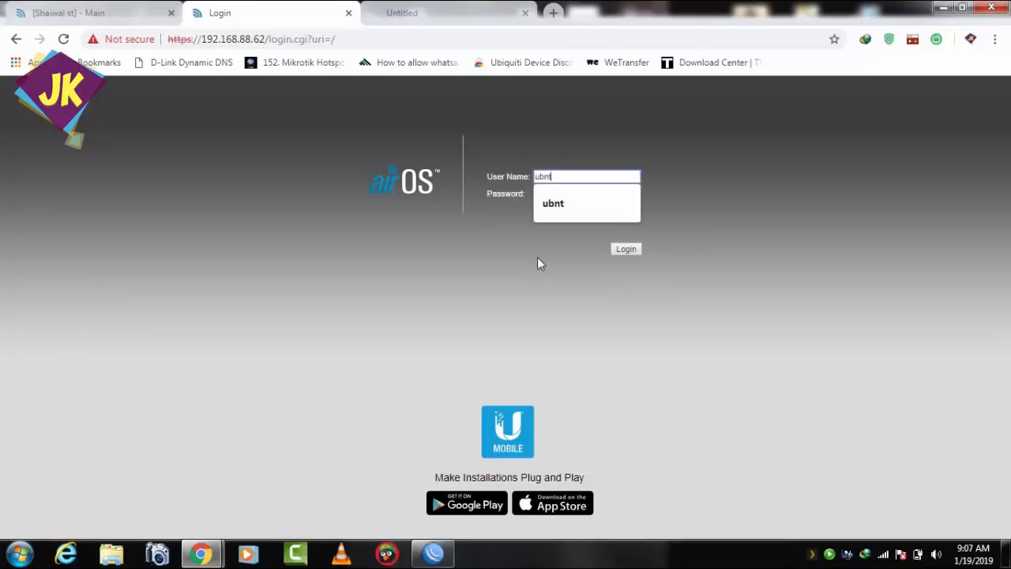
key("Tab")
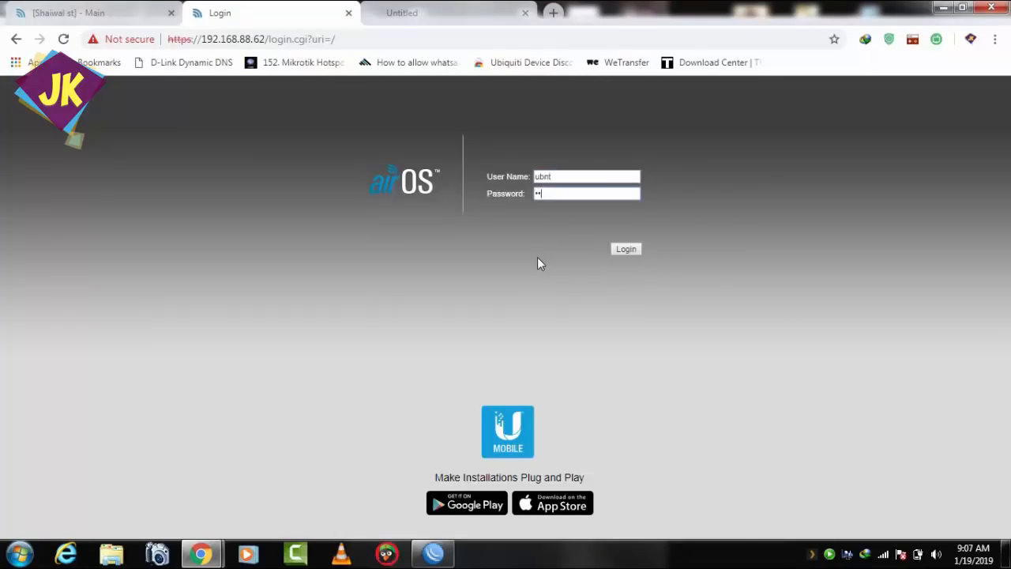
key("Return")
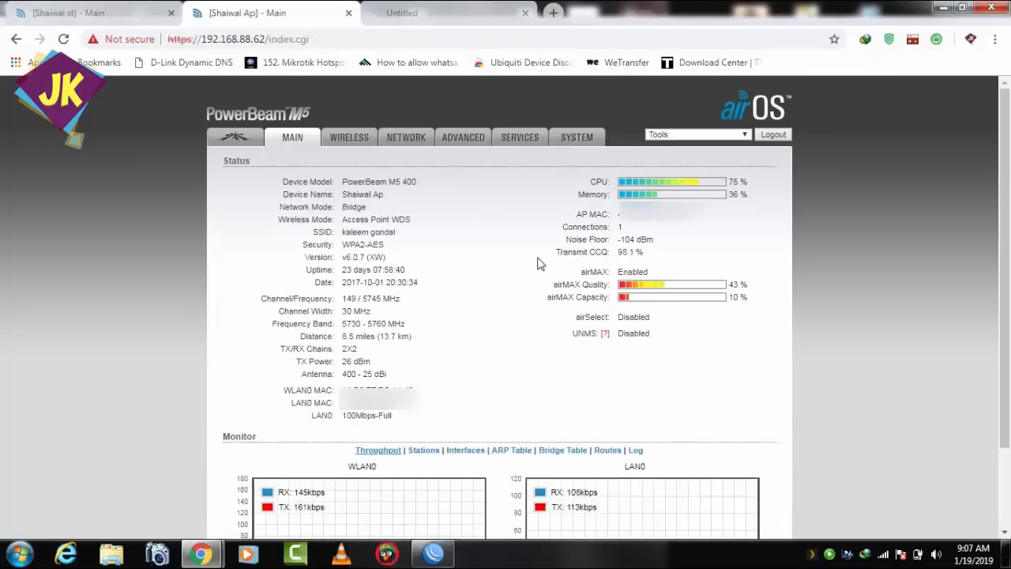
Reboot the access point at 192.168.88.62 from its System page.
left_click(577, 145)
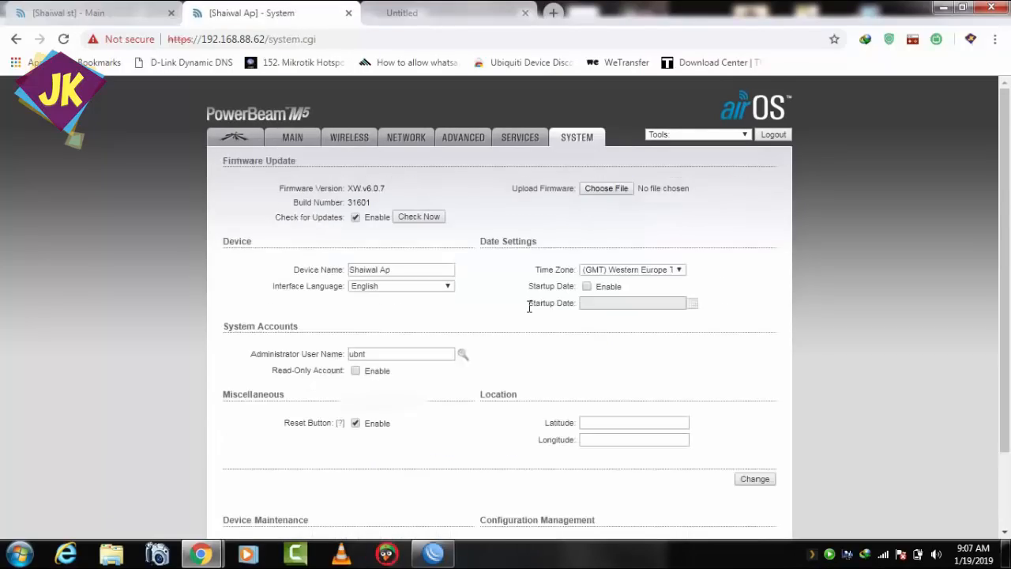
scroll(919, 383, "down", 3)
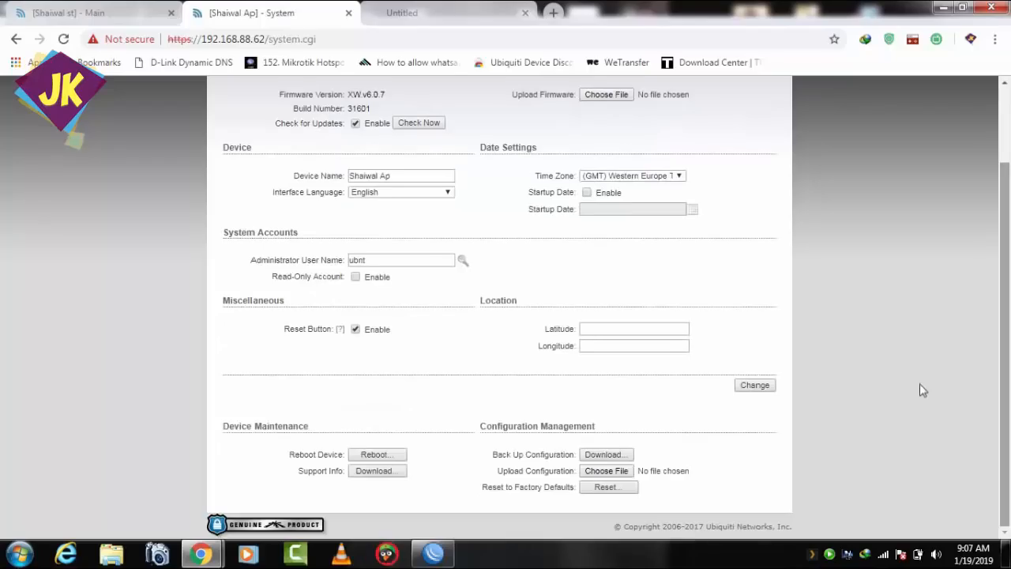
left_click(386, 455)
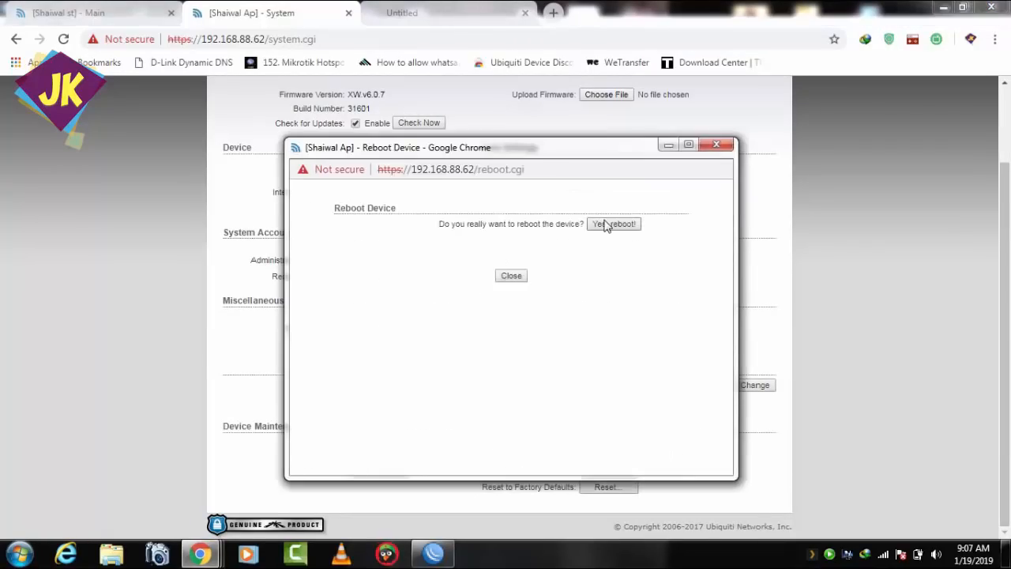
left_click(607, 225)
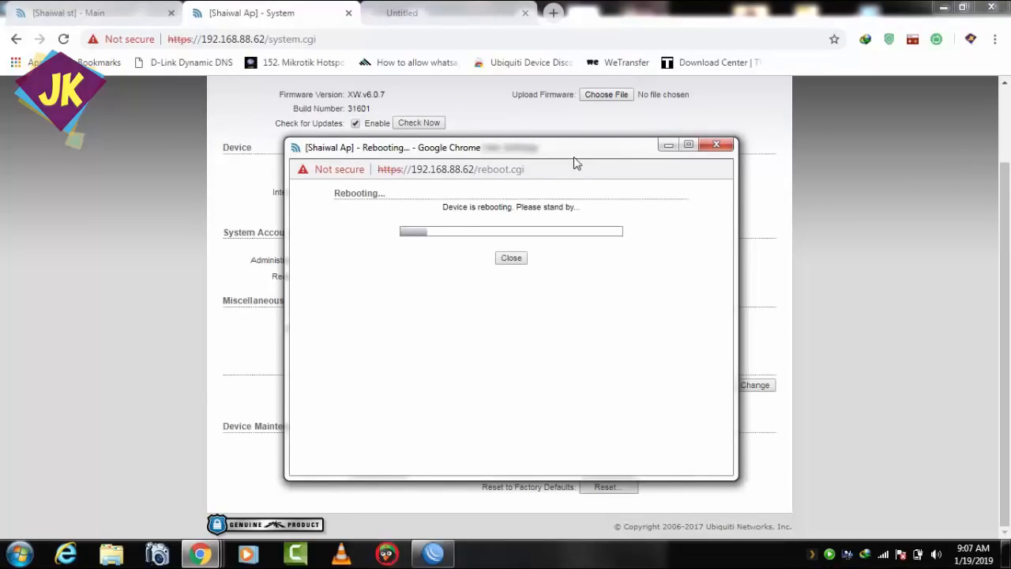
left_click_drag(577, 162, 621, 241)
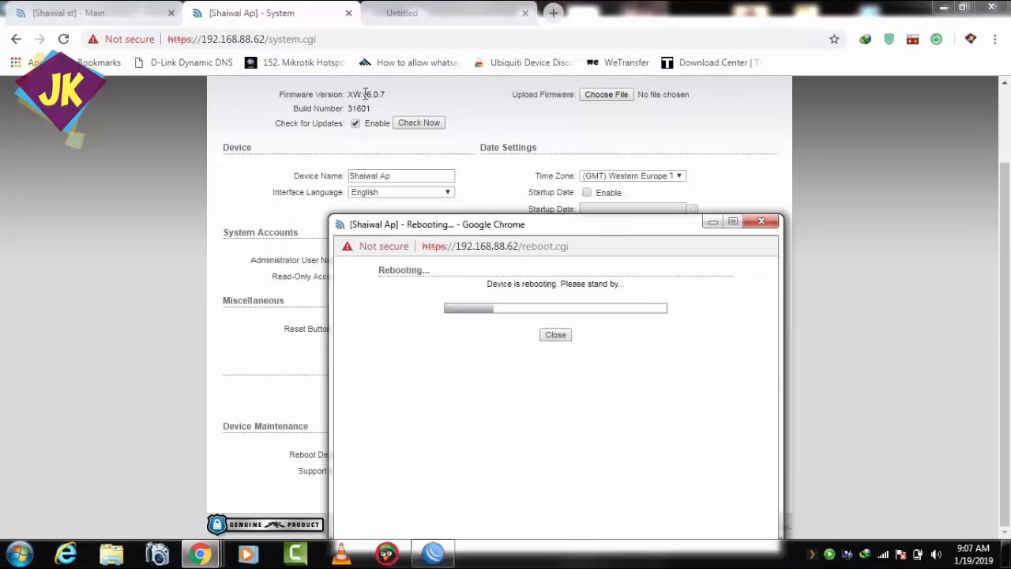
Reboot the station at 192.168.88.63 from its System page.
left_click(128, 22)
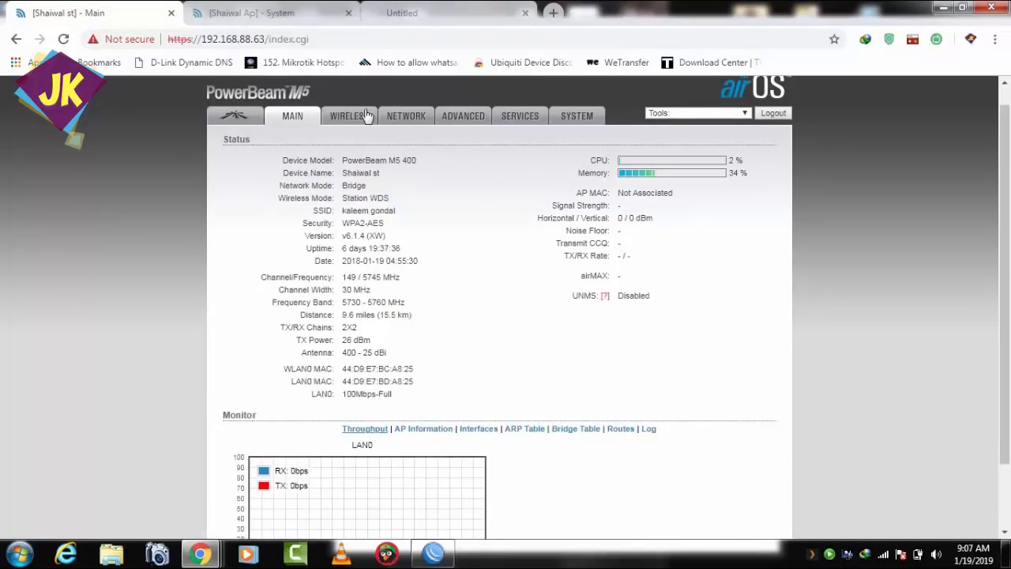
left_click(577, 116)
scroll(695, 449, "down", 3)
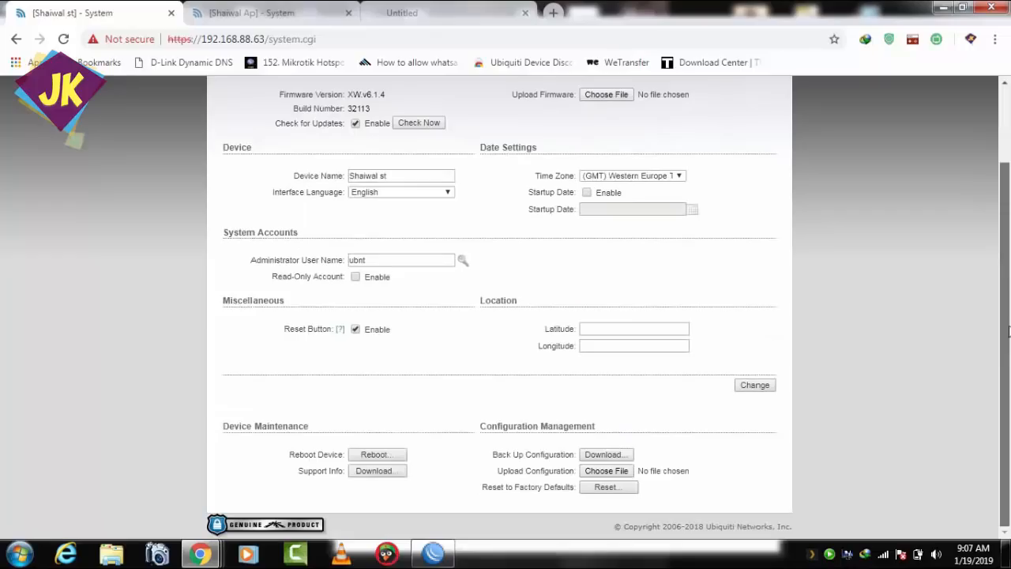
left_click(387, 456)
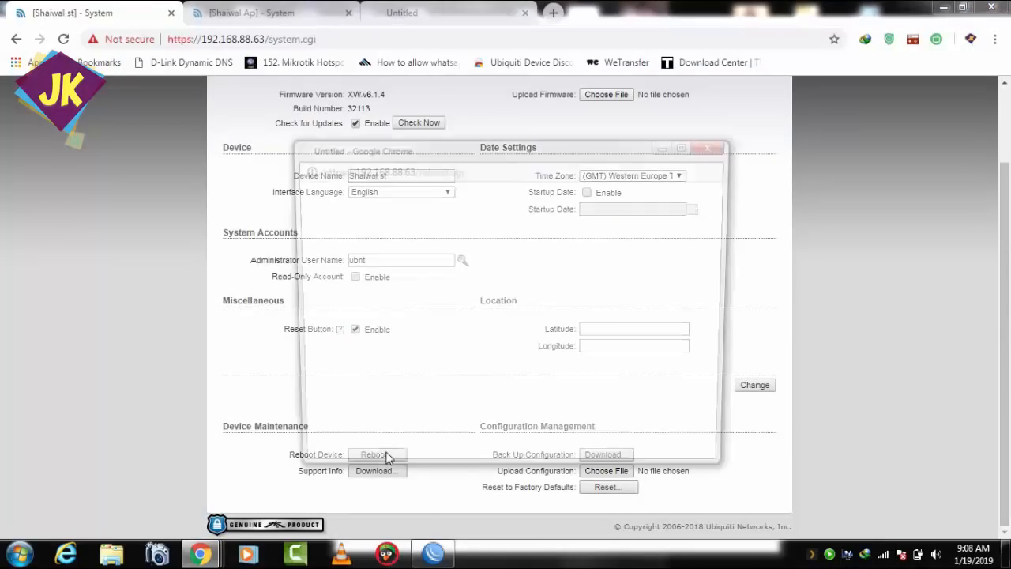
left_click(602, 225)
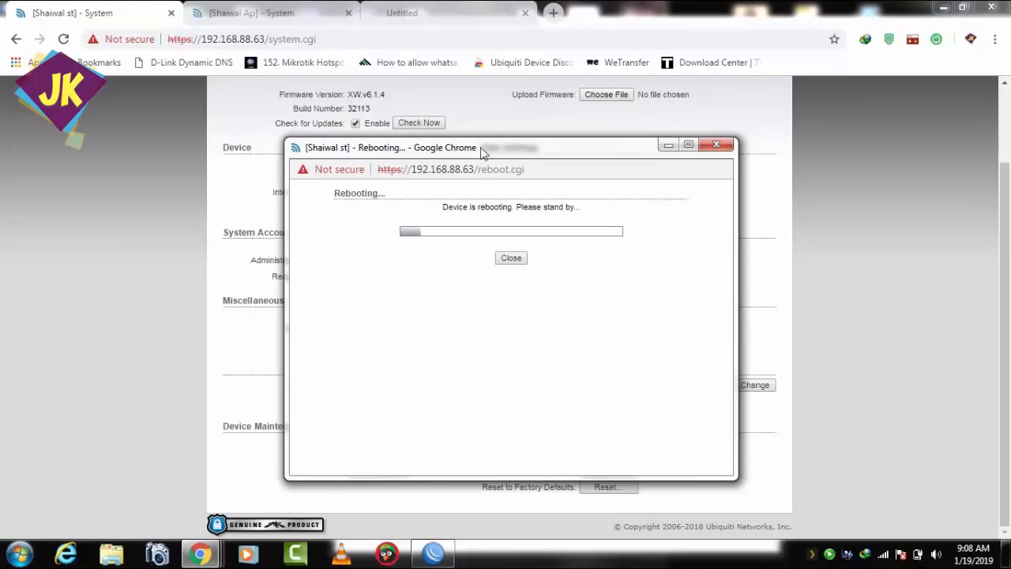
Reload the access point's page on the 192.168.88.62 tab.
left_click(255, 8)
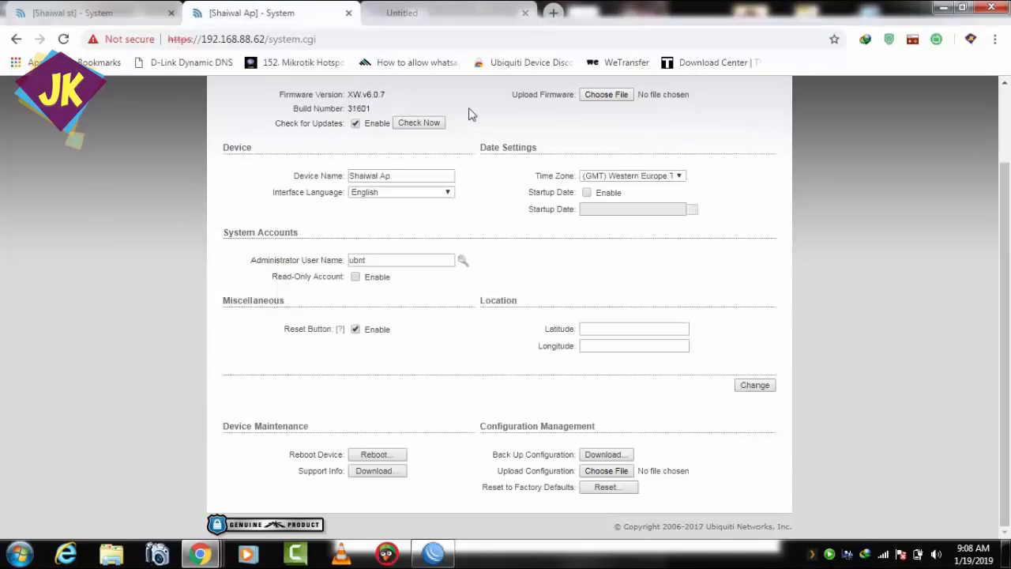
scroll(1007, 161, "up", 1)
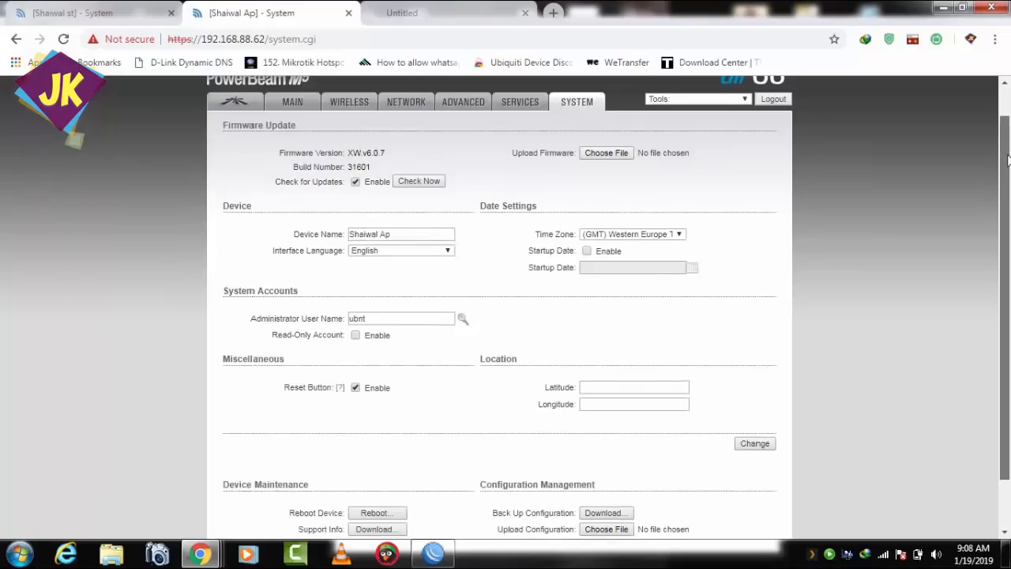
mouse_move(1008, 161)
left_mouse_down()
mouse_move(1008, 177)
mouse_move(1010, 144)
left_mouse_up()
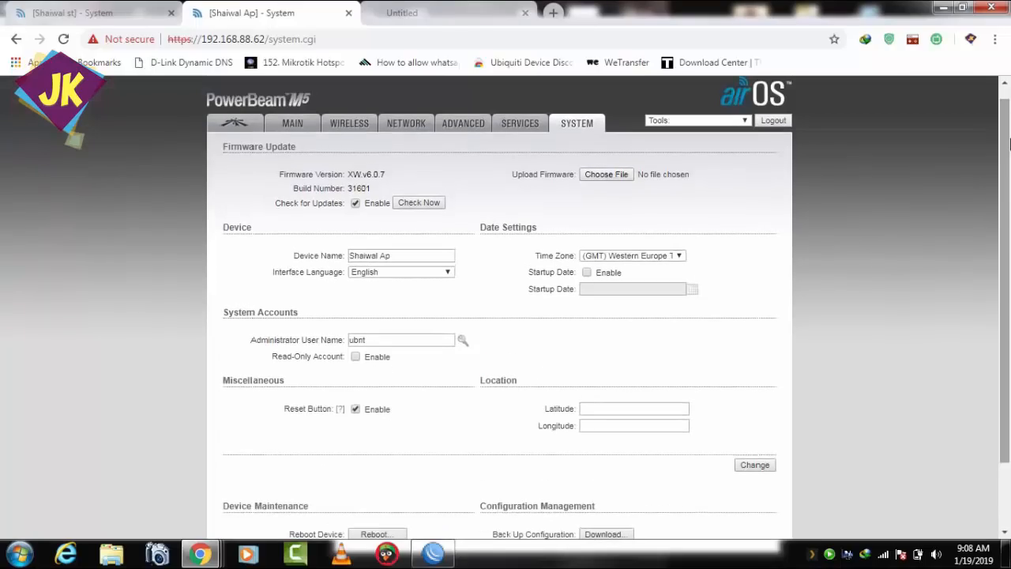
key("F5")
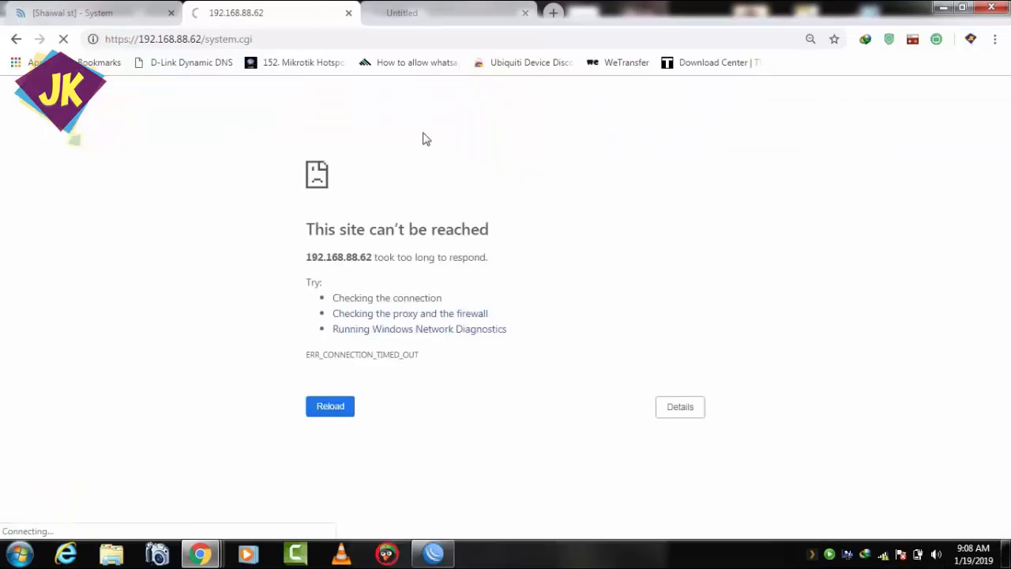
Reload the rebooted station's page at 192.168.88.63.
left_click(132, 7)
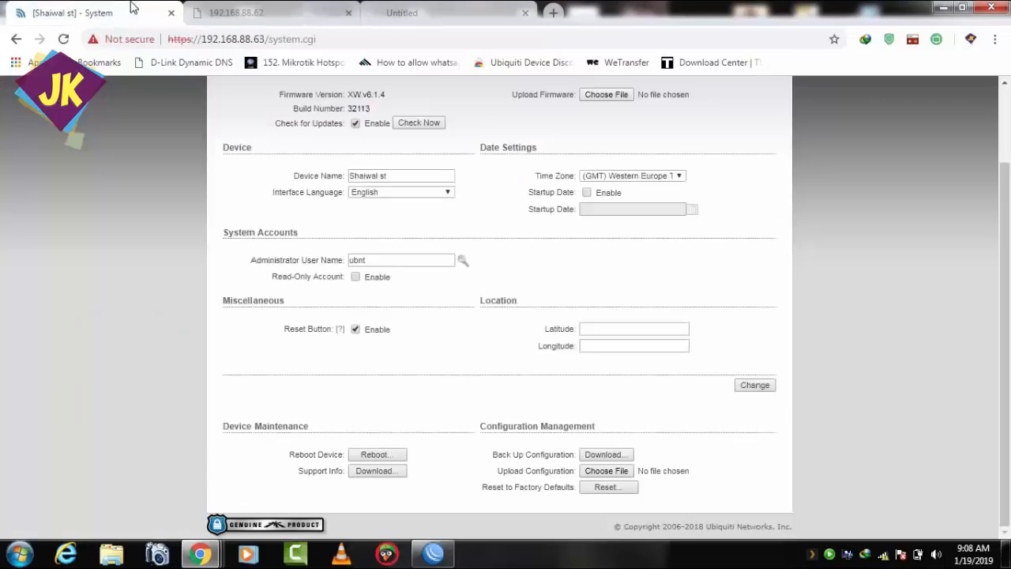
left_click(241, 11)
left_click(83, 10)
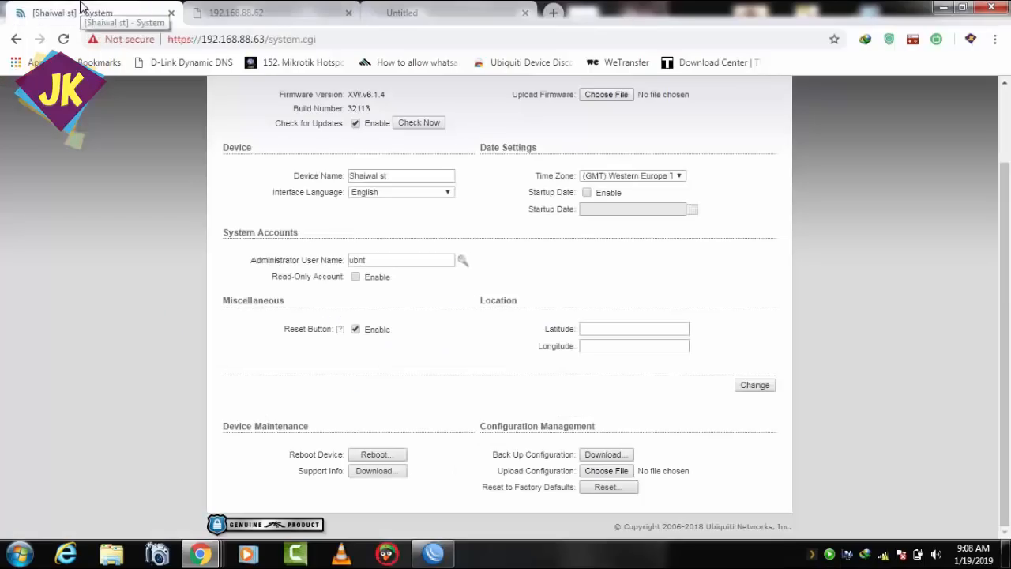
left_click_drag(1005, 267, 1010, 156)
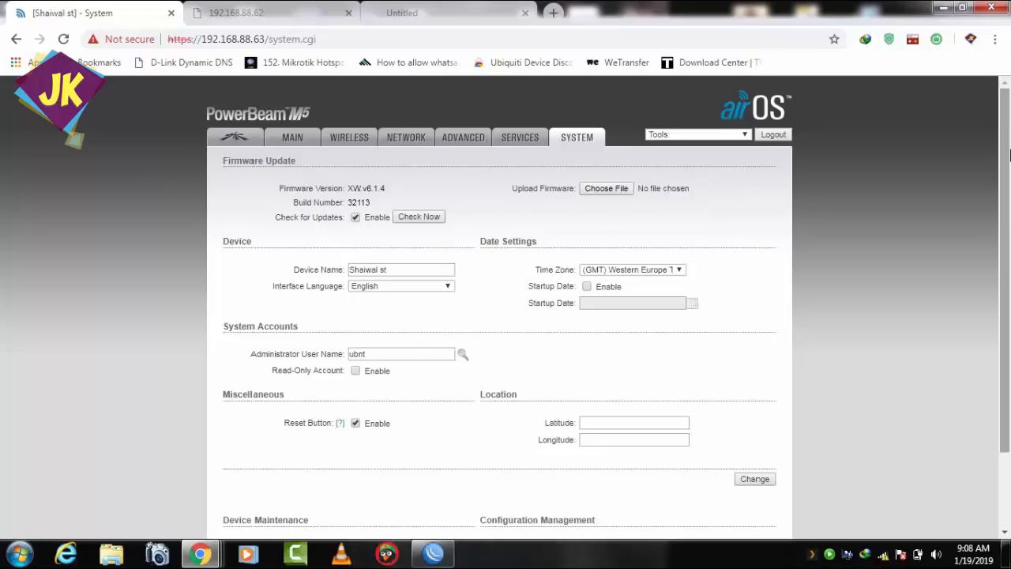
key("F5")
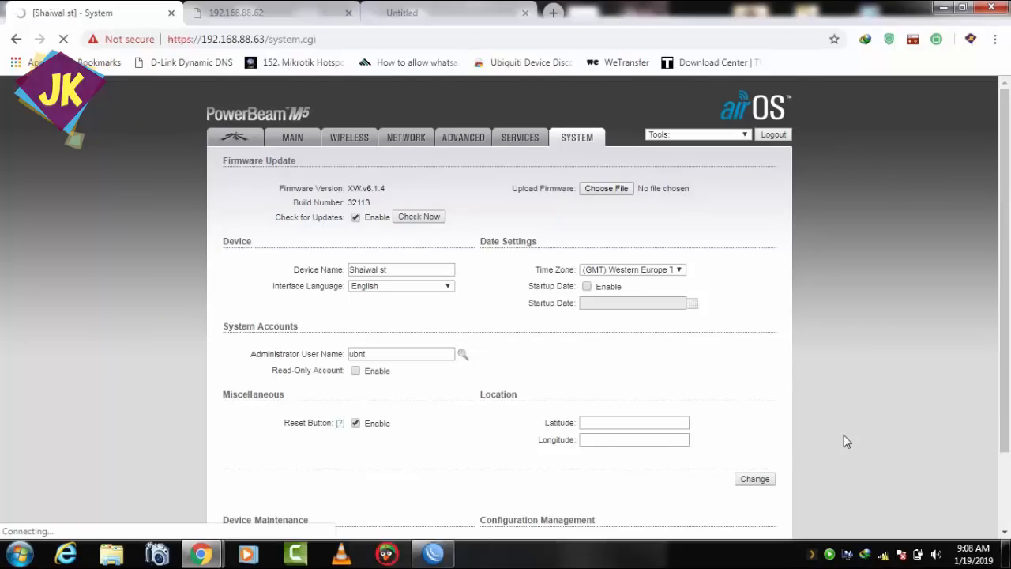
Proceed past the station's certificate warning to 192.168.88.63 (unsafe).
right_click(828, 558)
left_click(839, 488)
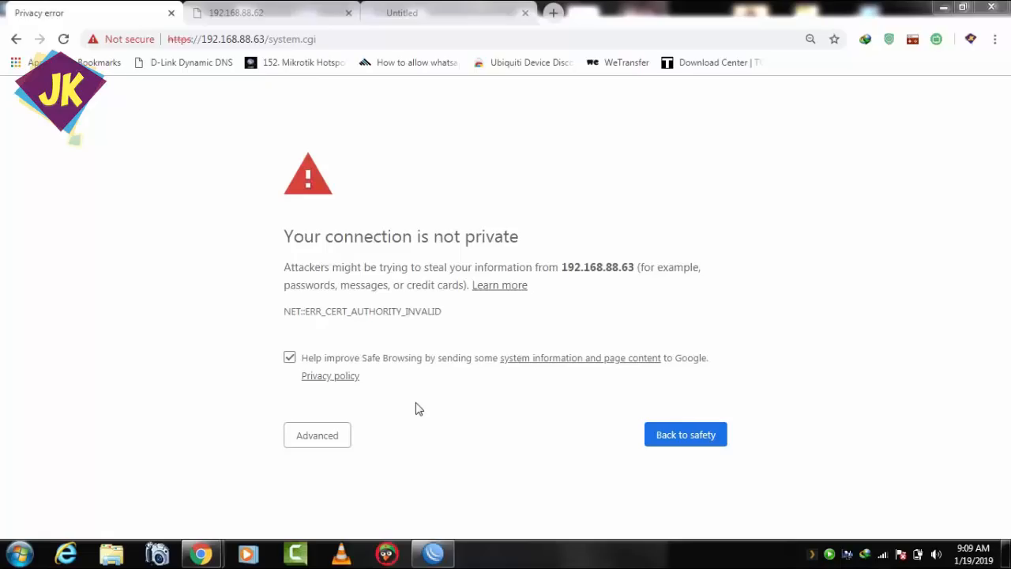
left_click(323, 438)
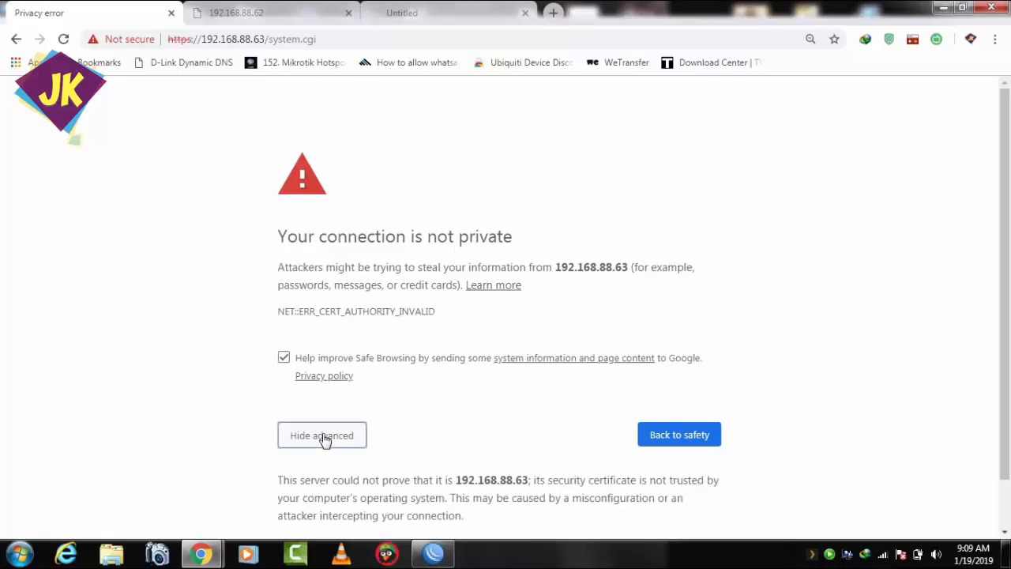
scroll(628, 403, "down", 1)
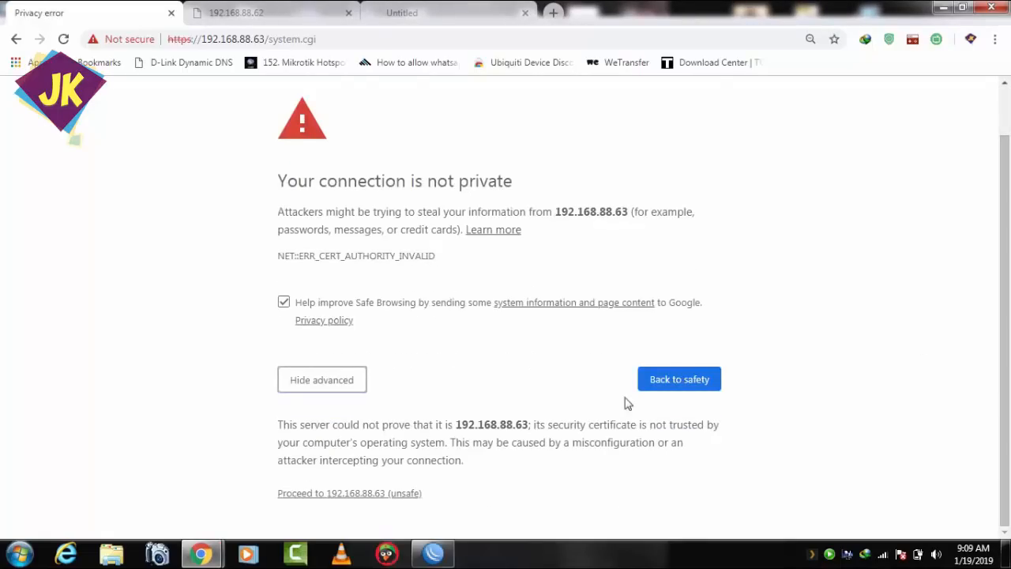
left_click(354, 495)
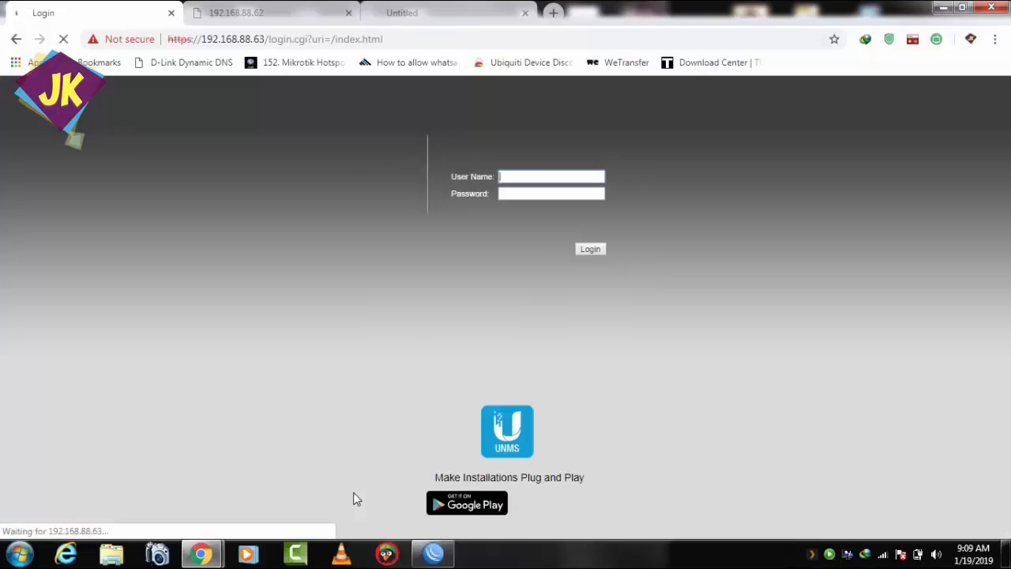
Log in to the 192.168.88.63 station with its username and password.
type("ubnt")
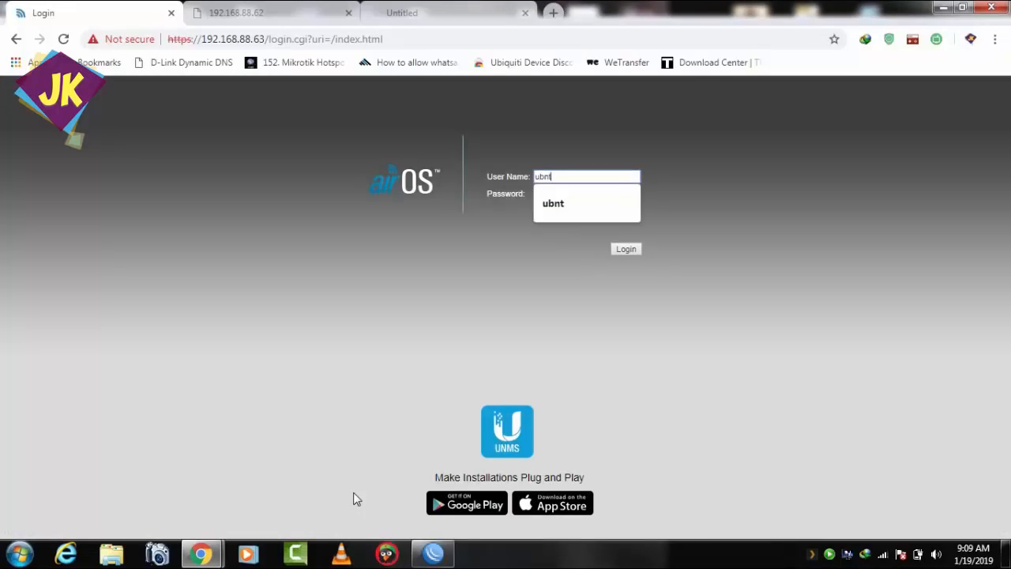
key("Tab")
type("•••••••")
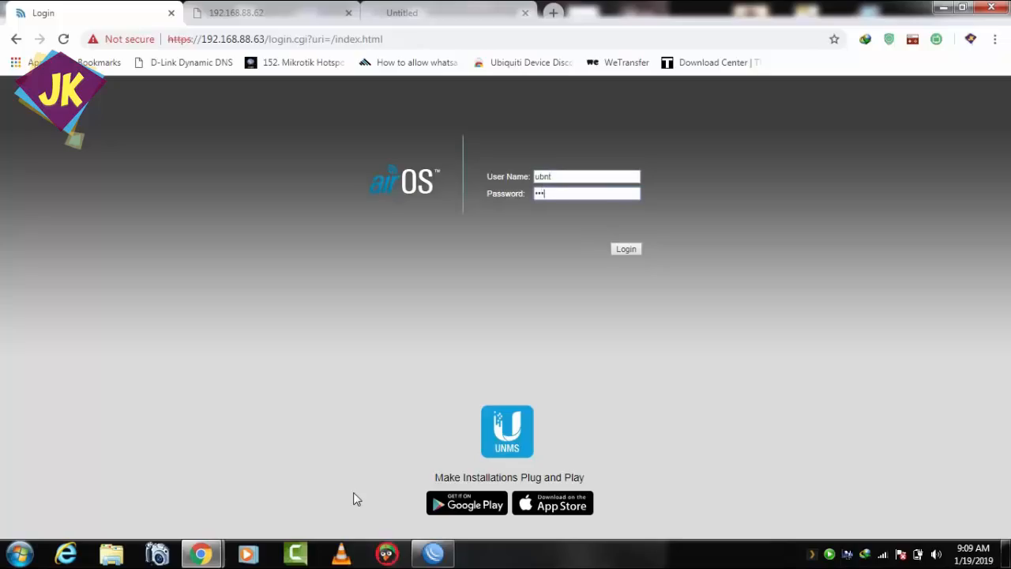
key("Return")
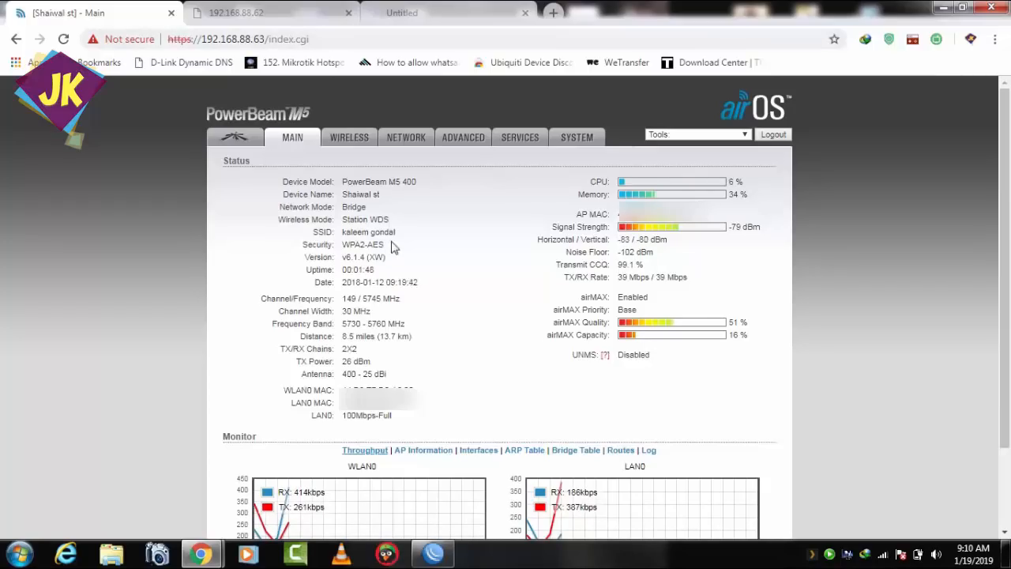
Retry loading 192.168.88.62 while checking the station's status tab.
left_click(269, 10)
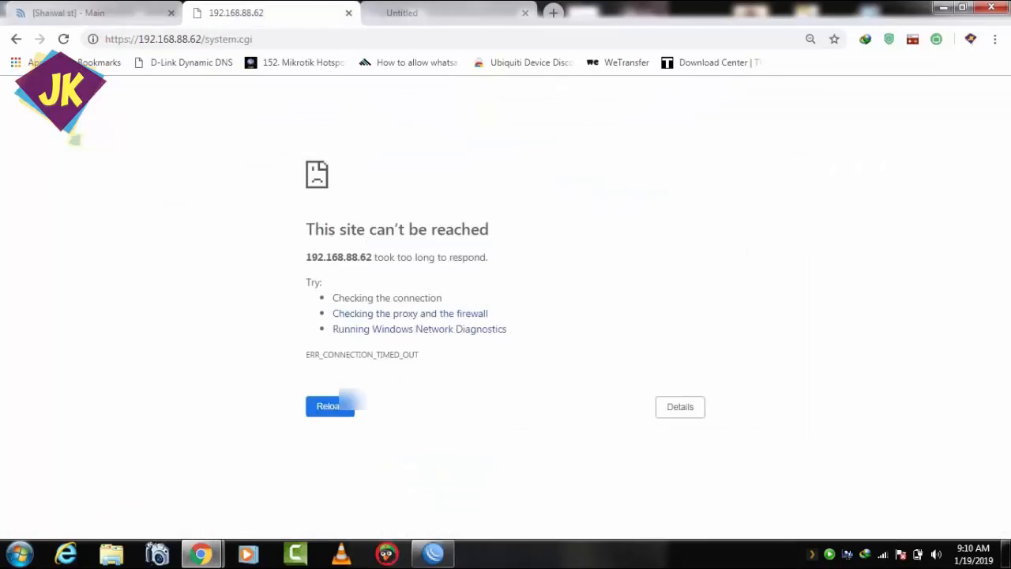
left_click(63, 40)
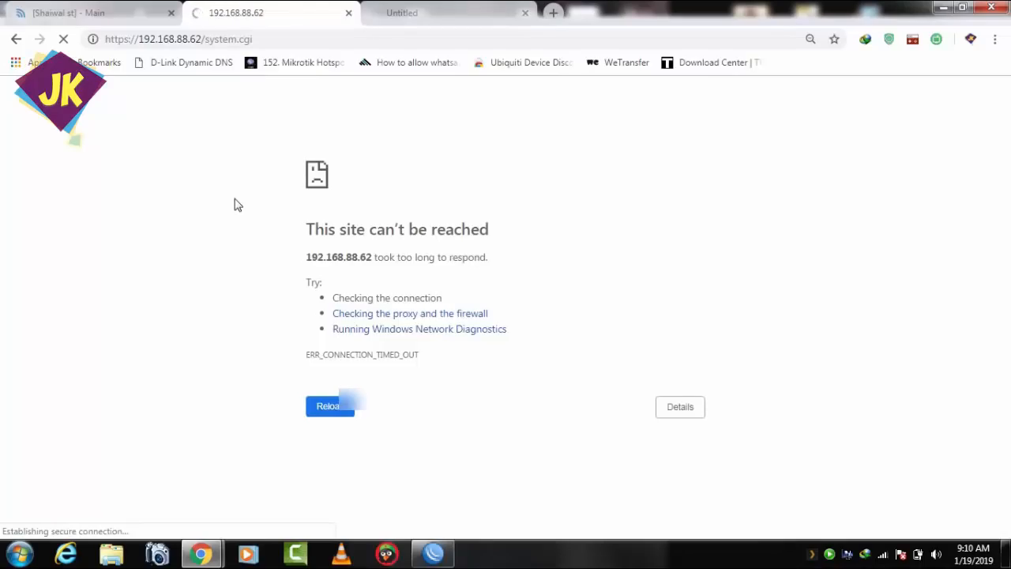
left_click(118, 11)
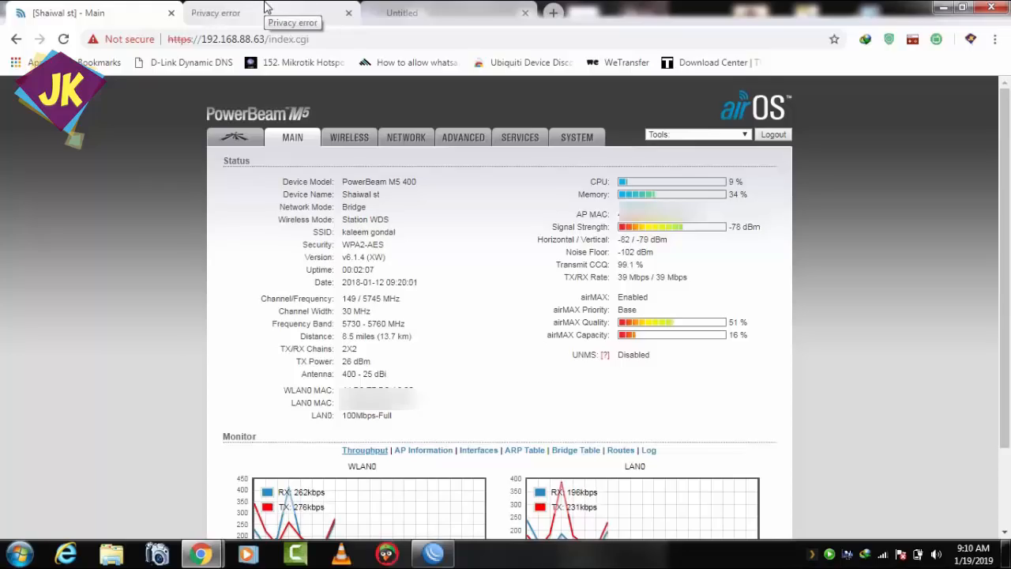
left_click(266, 8)
Proceed past the certificate warning and log in to the access point with its credentials.
left_click(328, 445)
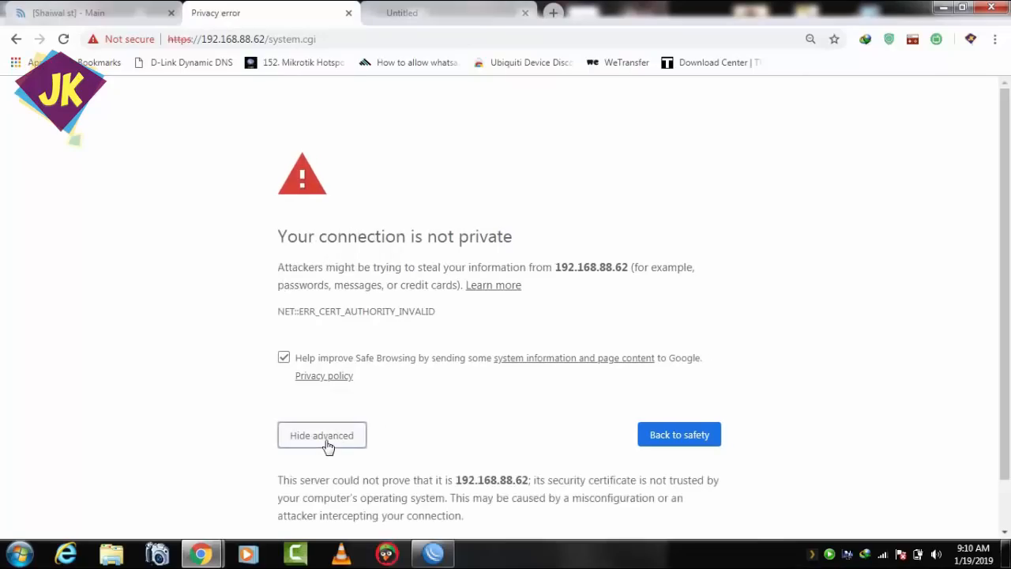
scroll(503, 465, "down", 1)
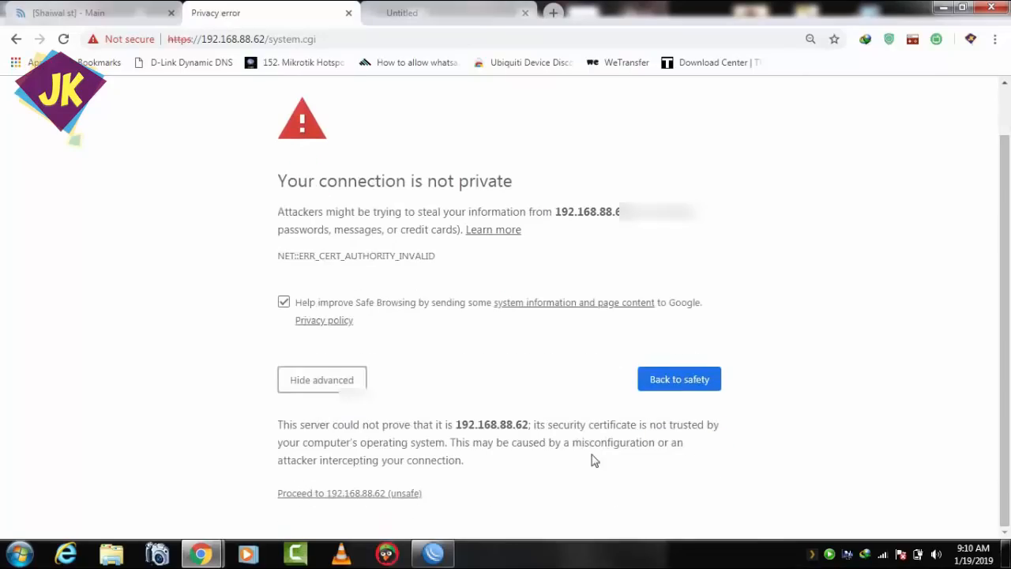
left_click(377, 501)
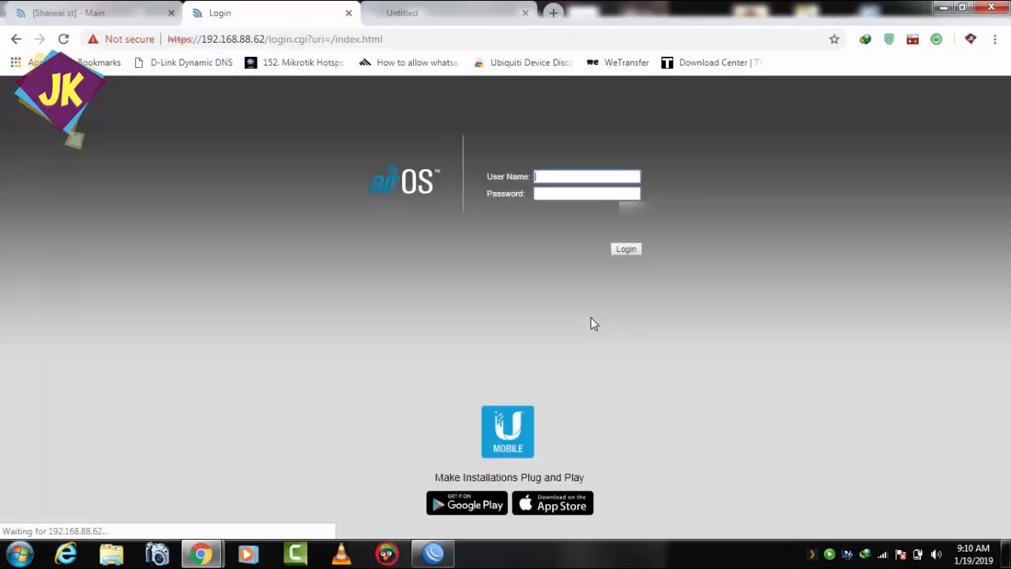
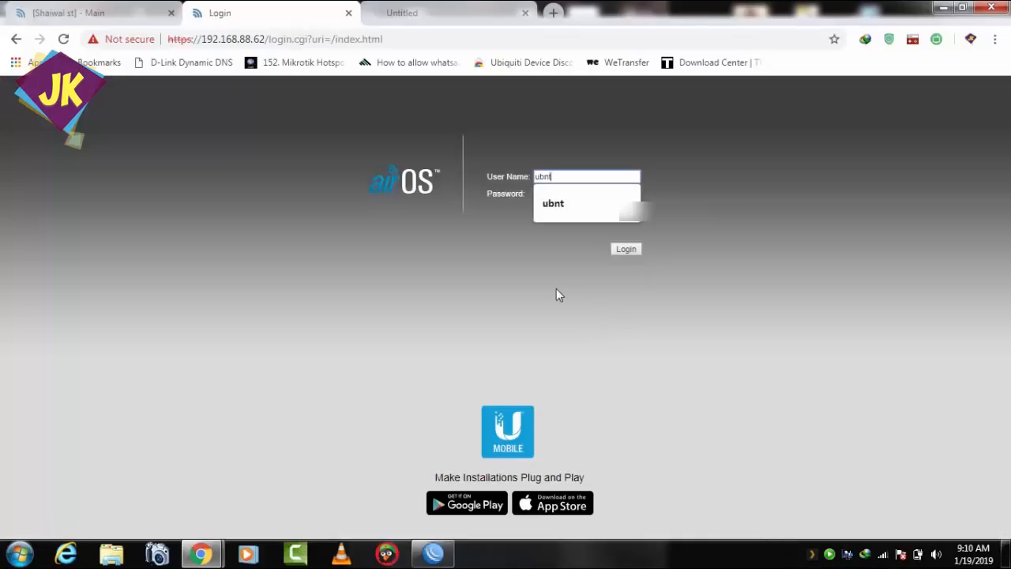
key("Tab")
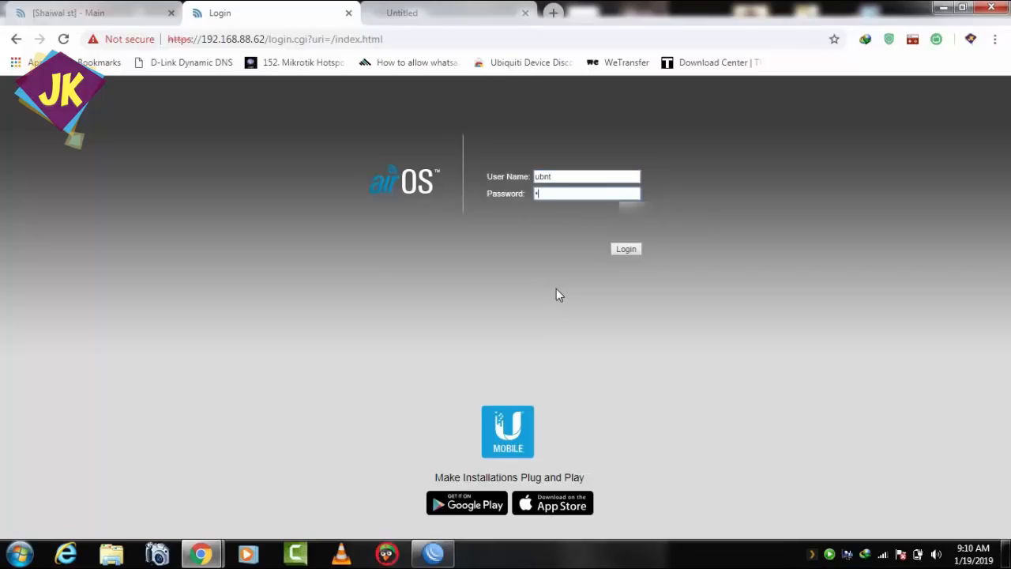
key("Return")
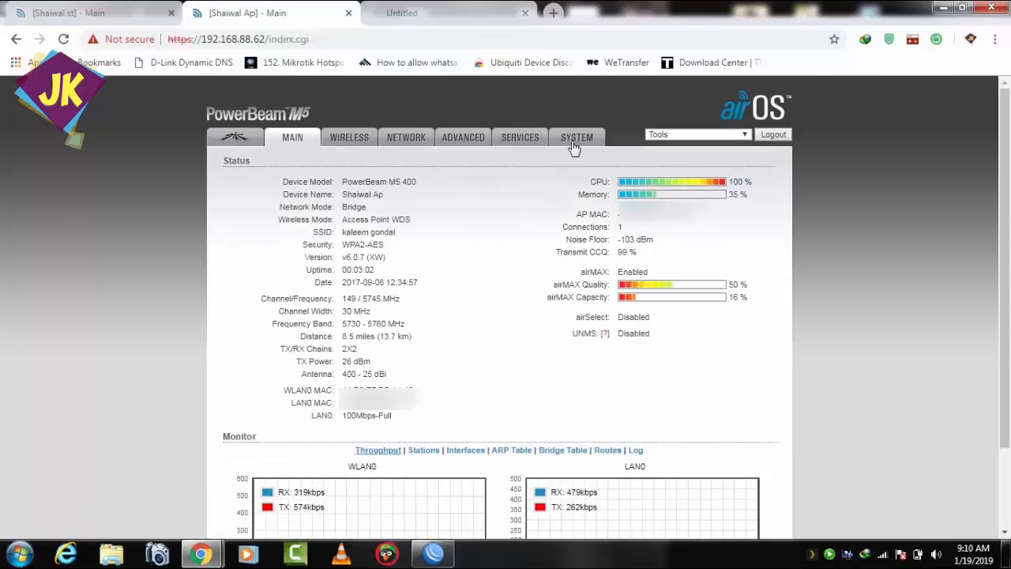
Open the access point's Wireless Frequency List editor, showing 5745–5835 MHz checked.
left_click(361, 148)
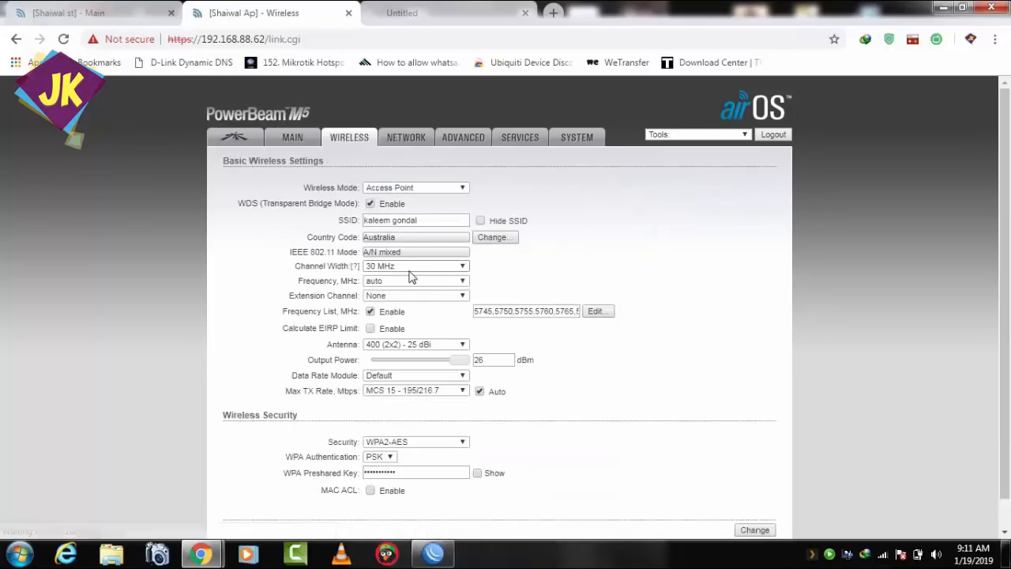
left_click(595, 312)
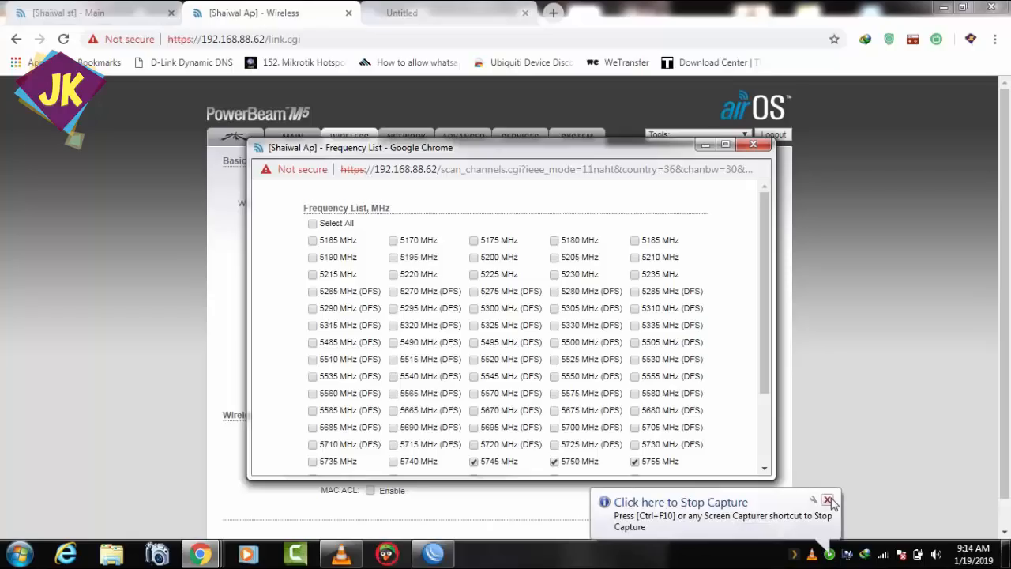
left_click(827, 499)
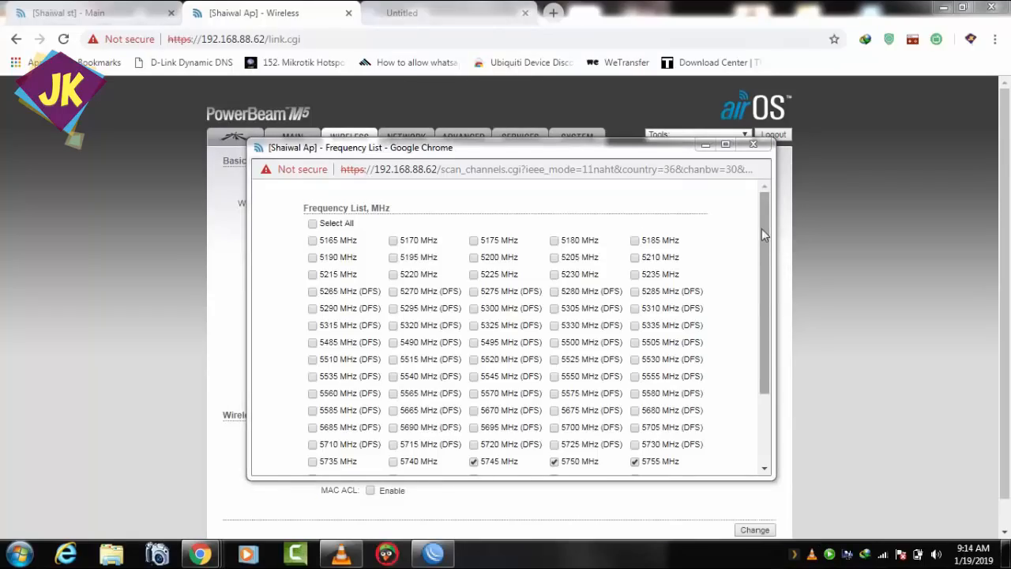
left_click_drag(762, 229, 768, 311)
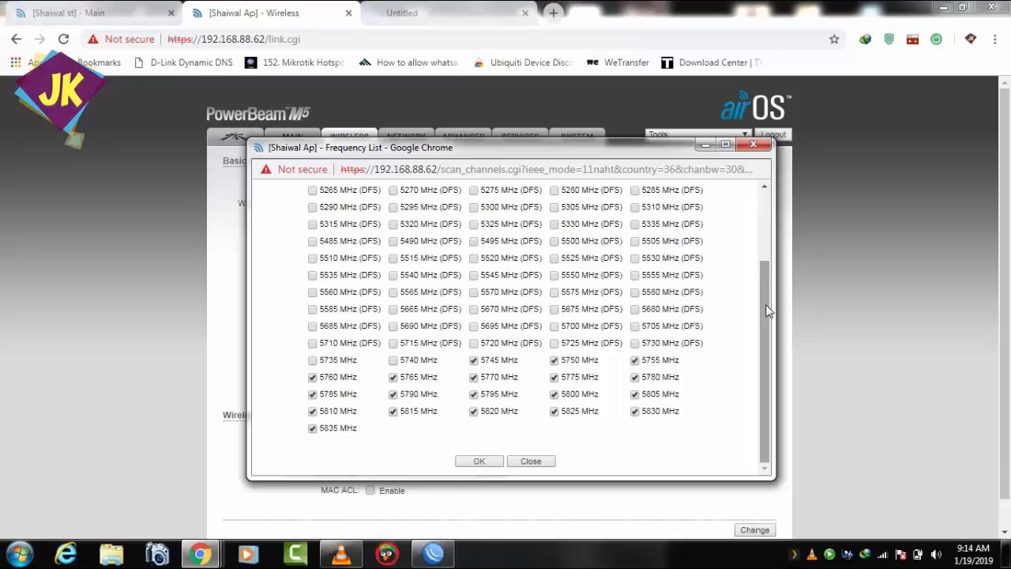
scroll(768, 311, "up", 2)
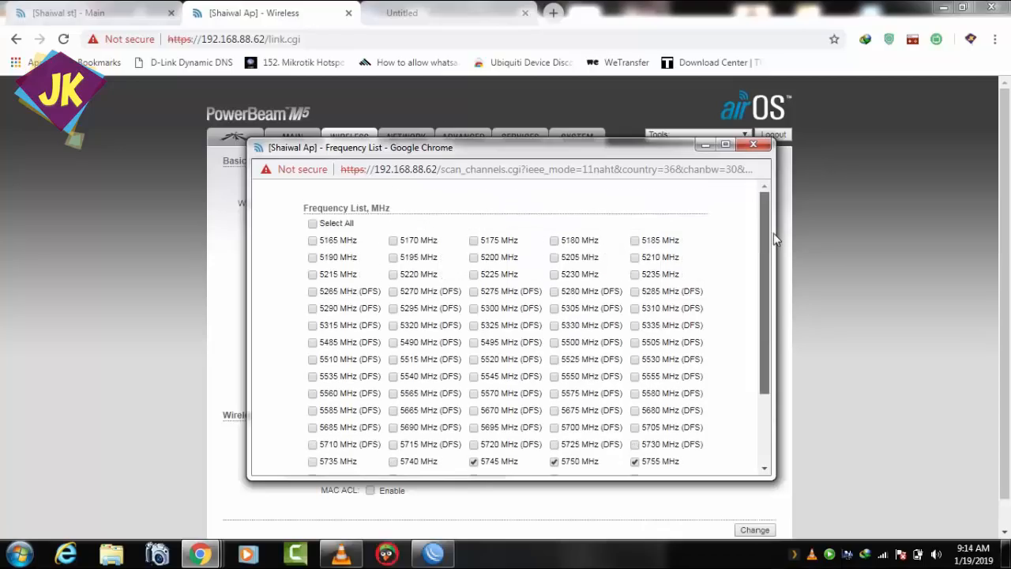
scroll(773, 310, "down", 2)
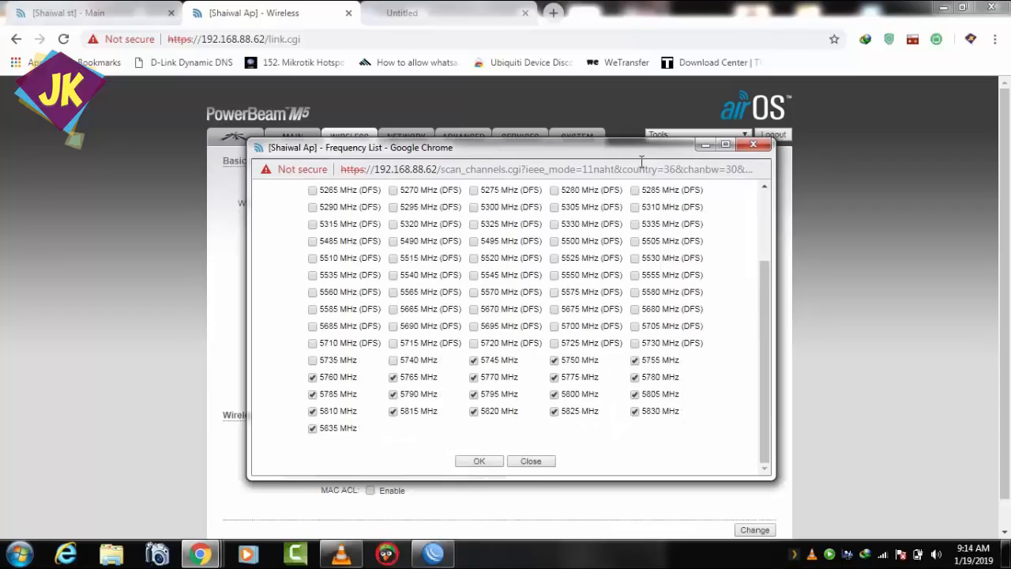
left_click_drag(623, 155, 633, 160)
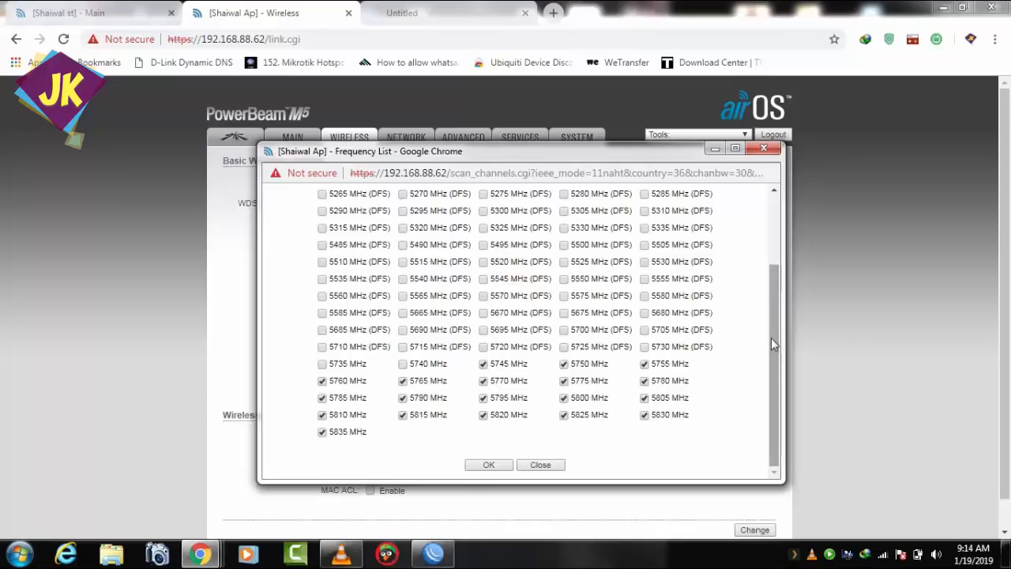
left_click_drag(771, 338, 770, 300)
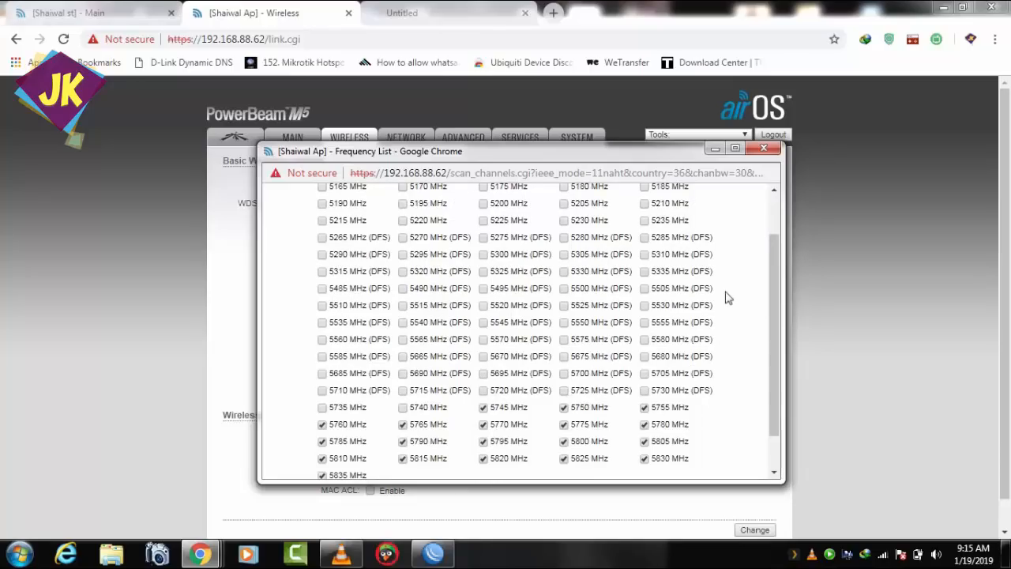
left_click_drag(776, 351, 778, 401)
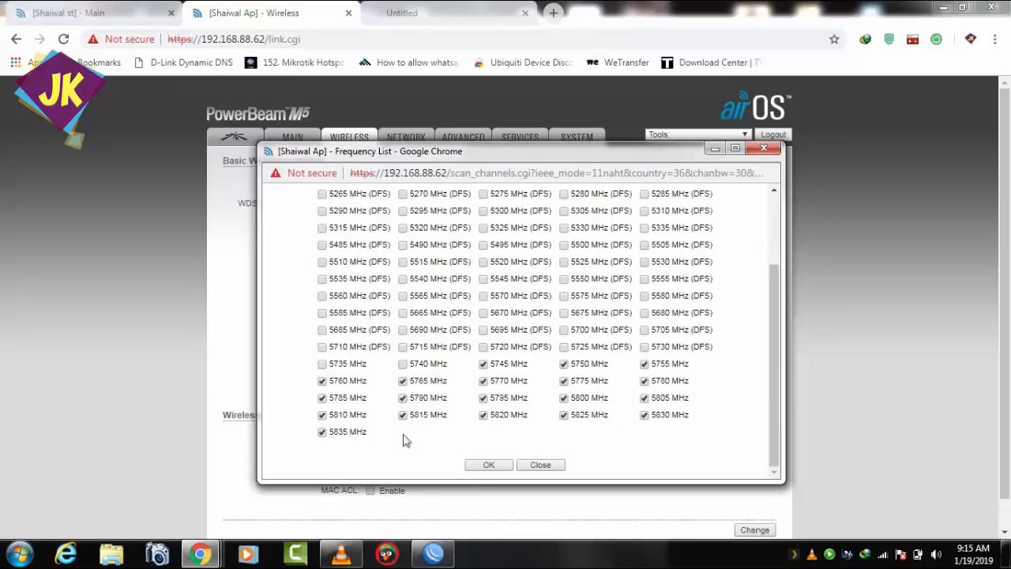
left_click_drag(368, 436, 386, 384)
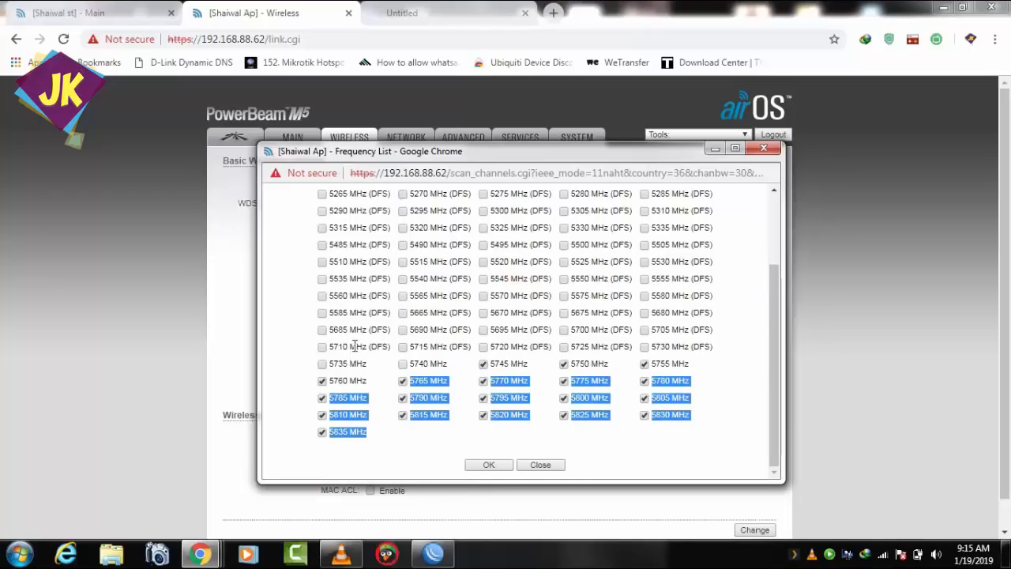
Tick 5715, 5720, 5725, 5730 (DFS) and 5735 MHz, confirm the list, and submit the wireless change.
left_click(403, 347)
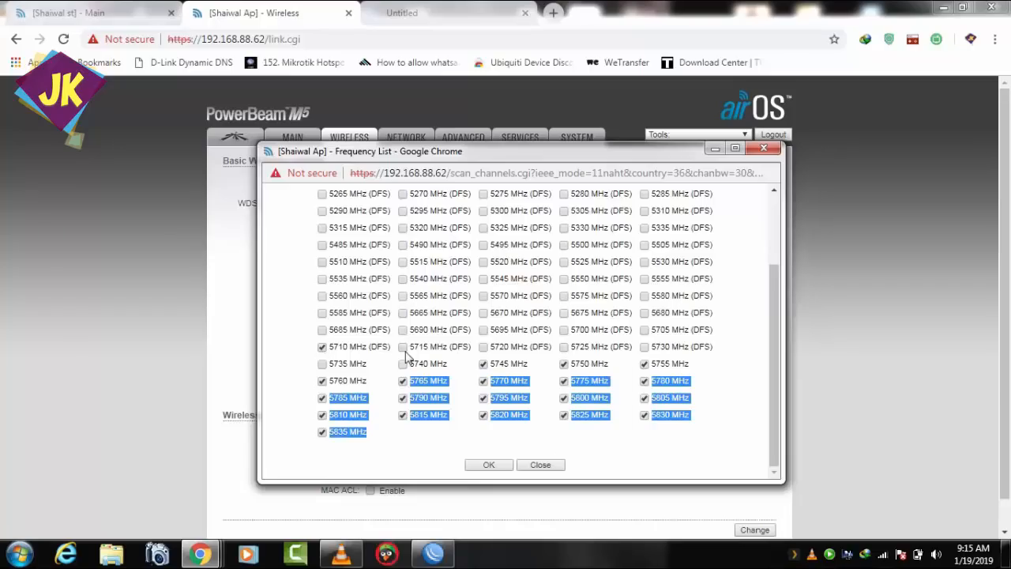
left_click(484, 355)
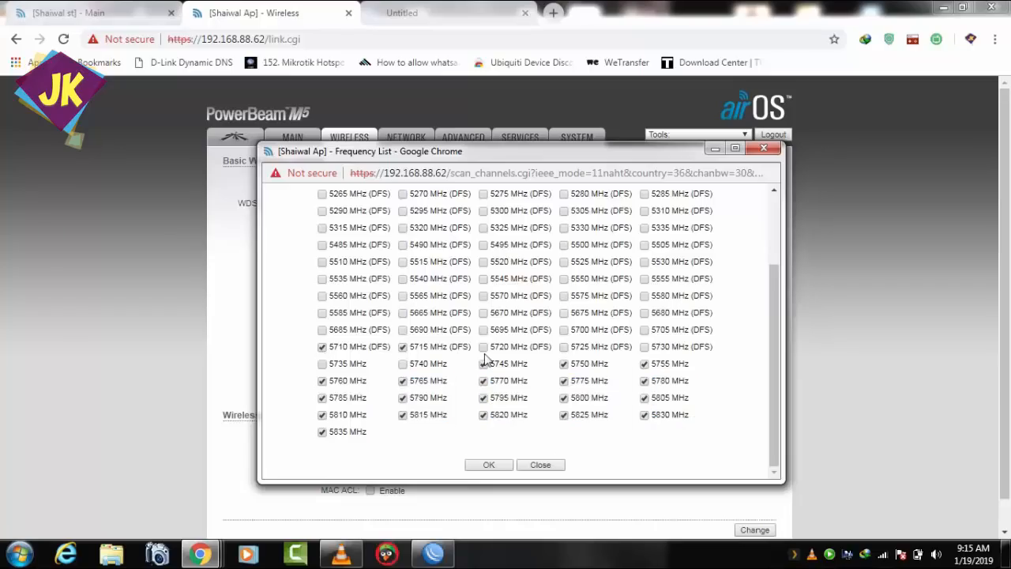
left_click(563, 348)
left_click(645, 348)
left_click(322, 364)
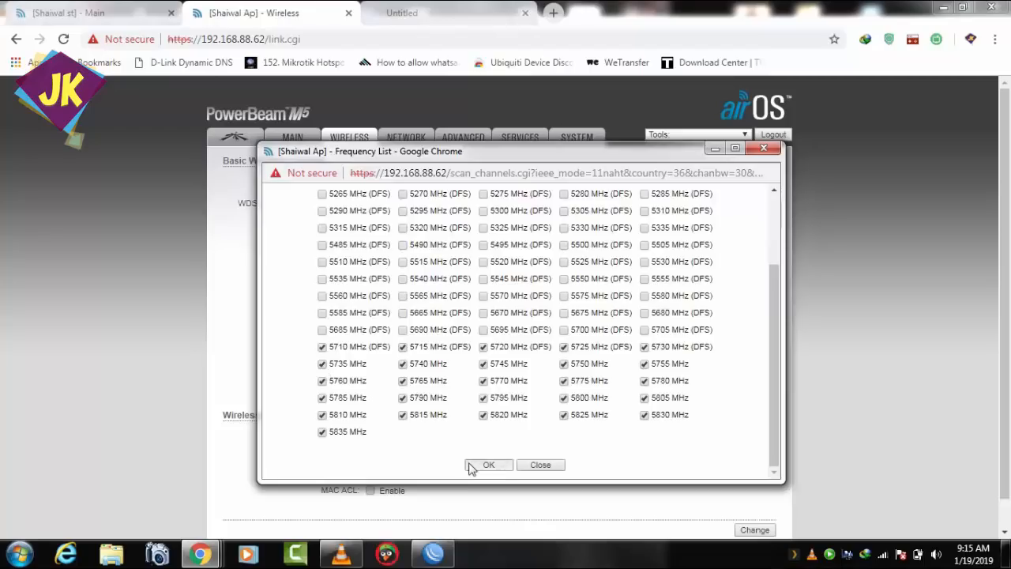
left_click(484, 464)
left_click(755, 531)
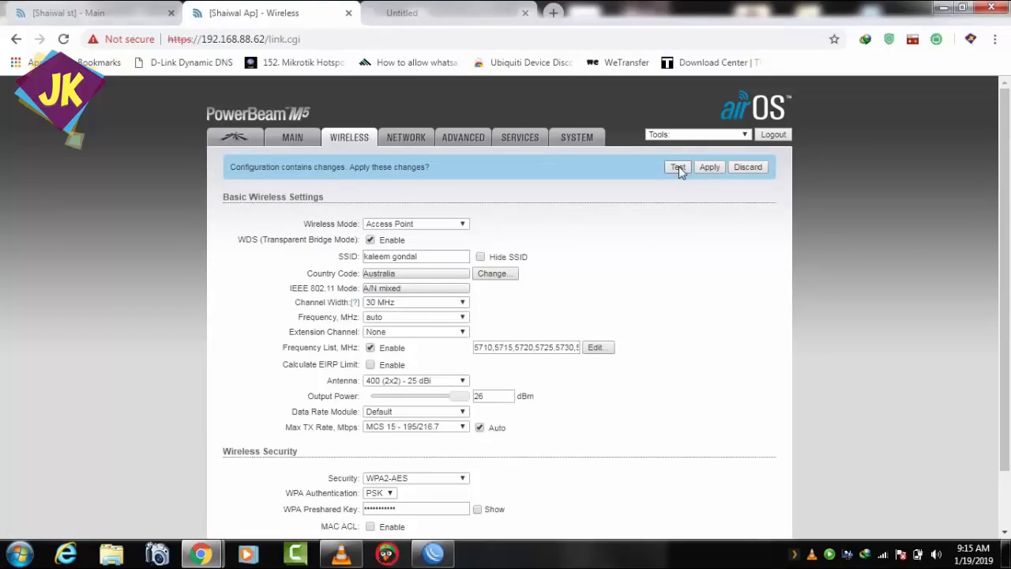
Test the pending frequency changes, then view the station radio's status tab.
left_click(679, 166)
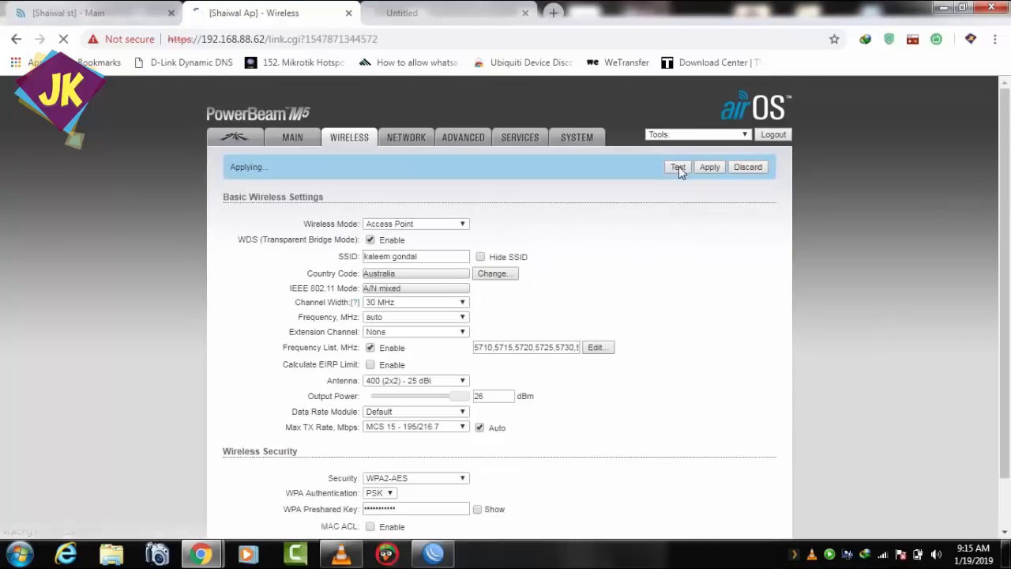
left_click(92, 11)
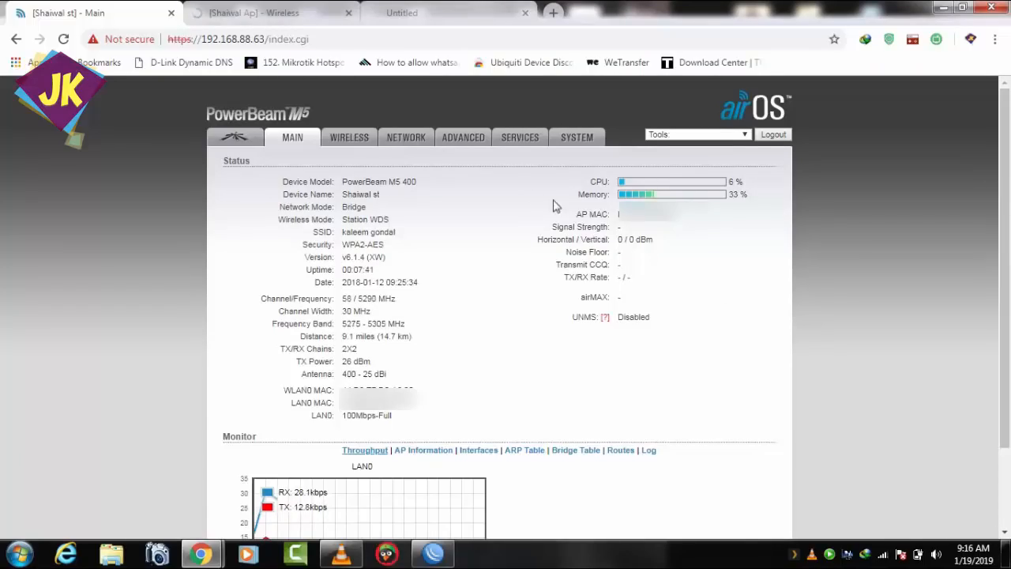
Check whether the access point finished applying, returning each time to the station's status.
left_click(261, 13)
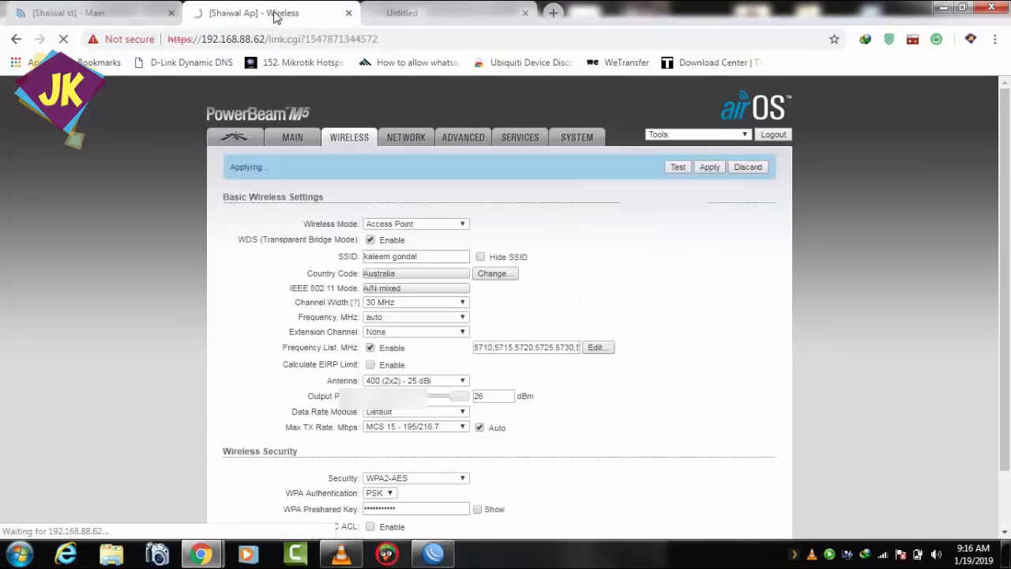
left_click(113, 8)
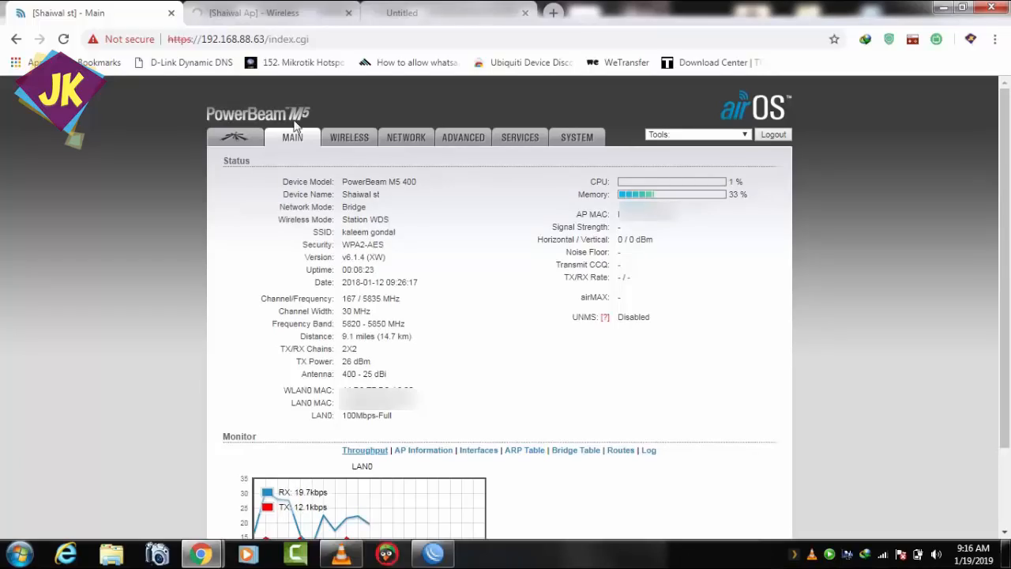
left_click(260, 12)
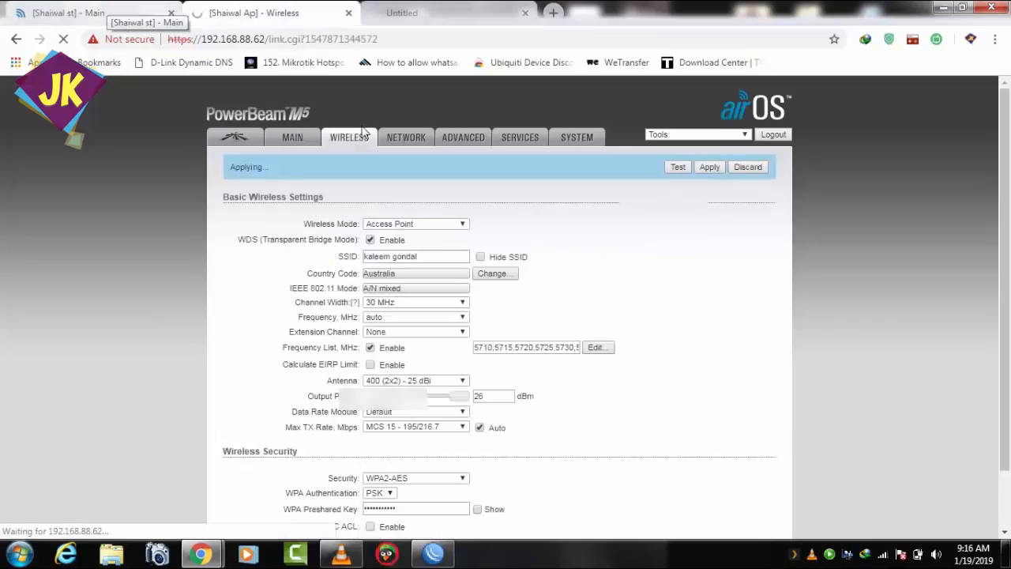
left_click(97, 11)
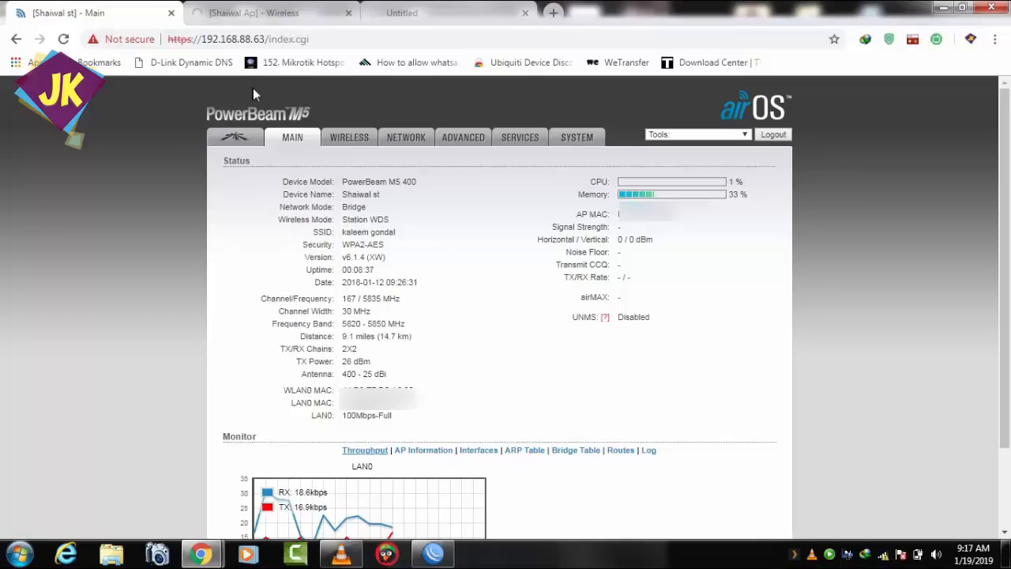
Toggle the station's frequency scan list on and off, then check its Frequency Band on Main.
left_click(357, 137)
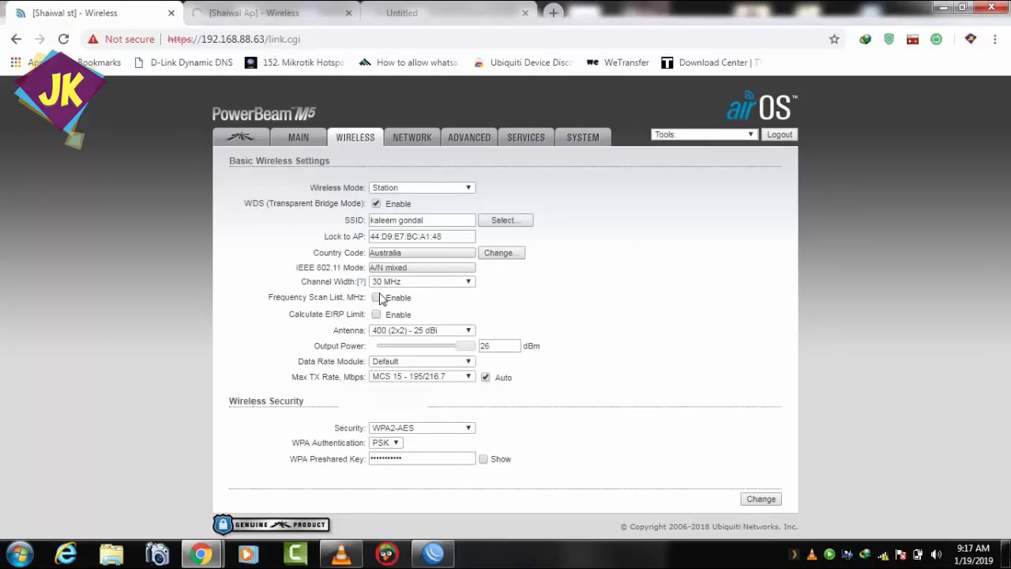
left_click(378, 299)
left_click(377, 299)
left_click(312, 138)
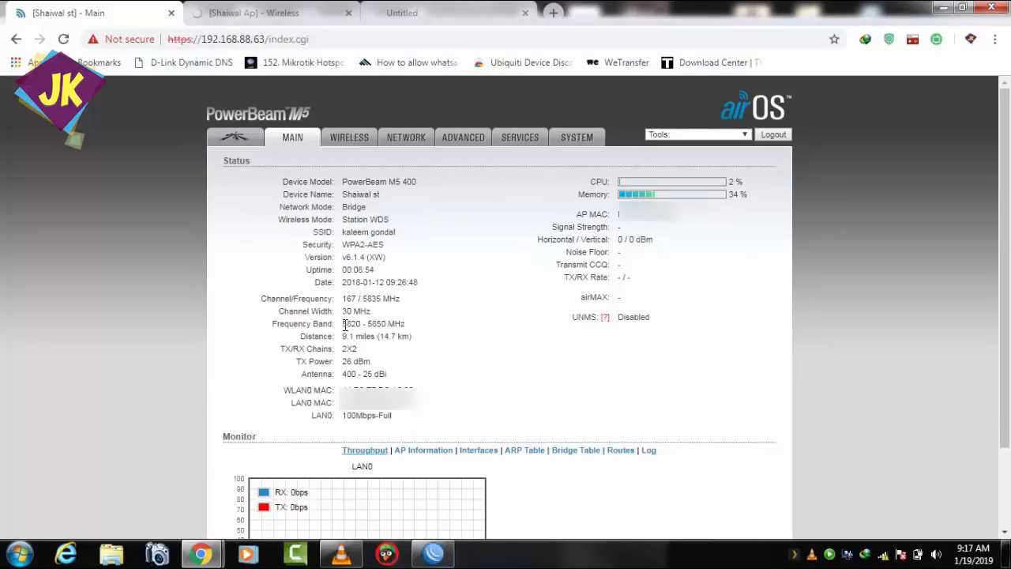
left_click_drag(342, 324, 421, 333)
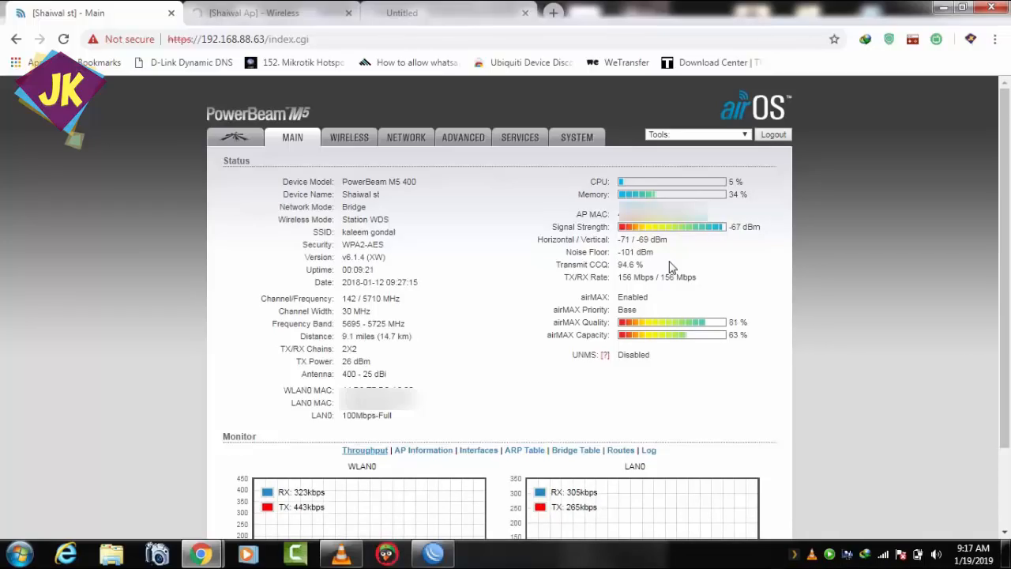
Glance at the access point settings and station status, then switch to the 192.168.88.62 tab.
left_click(314, 19)
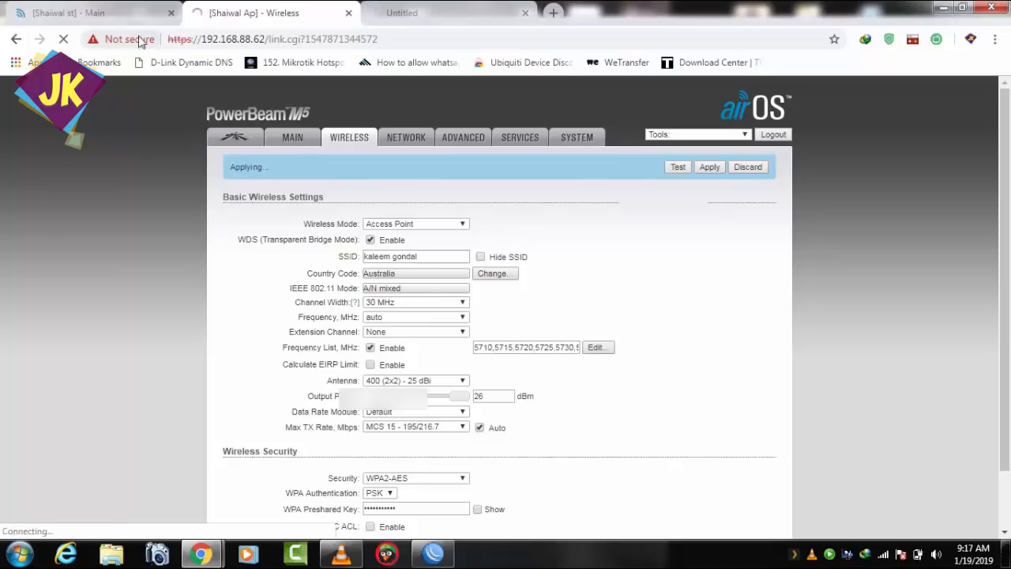
left_click(71, 12)
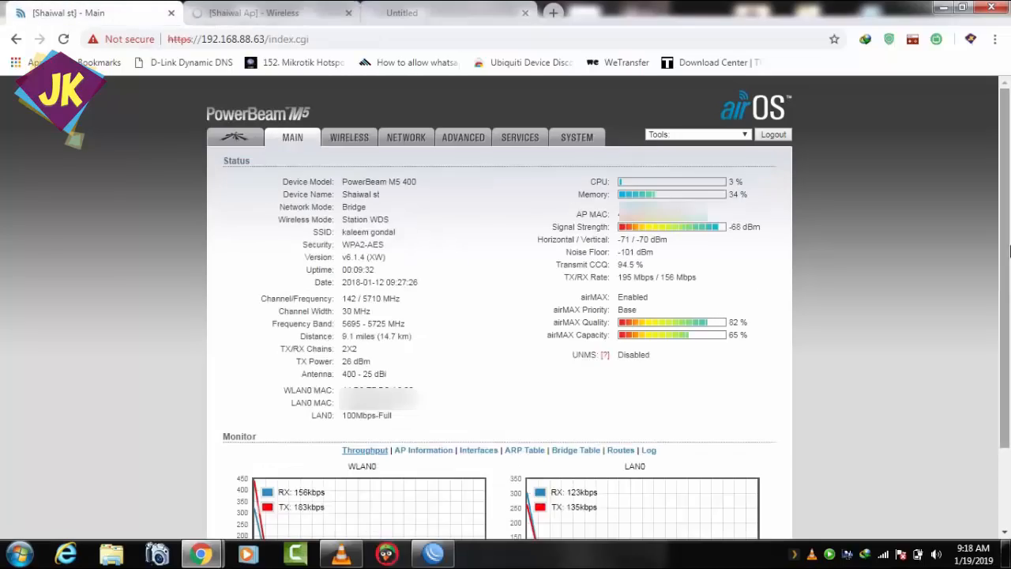
left_click_drag(1006, 218, 1008, 253)
scroll(1009, 253, "up", 1)
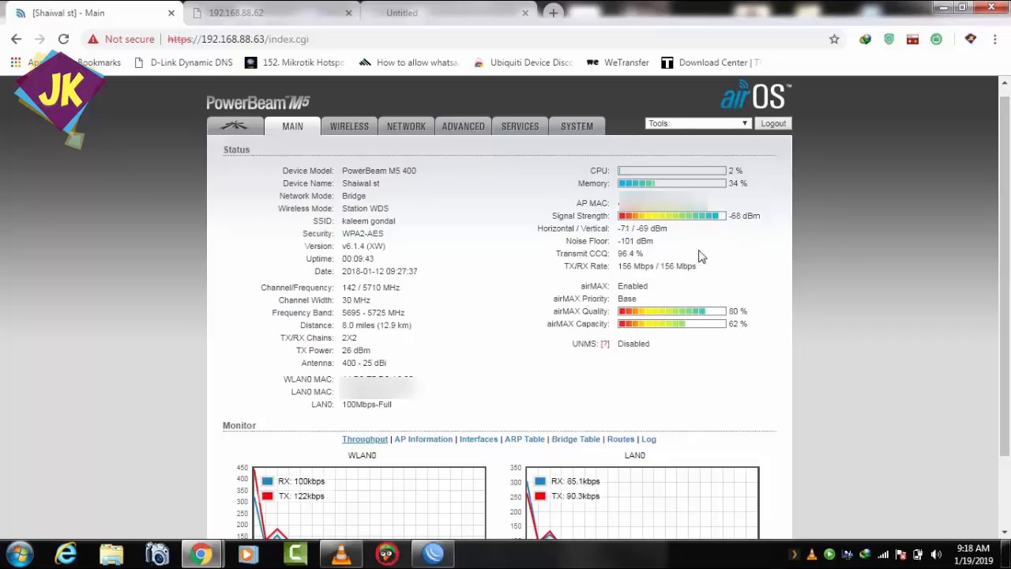
left_click(330, 16)
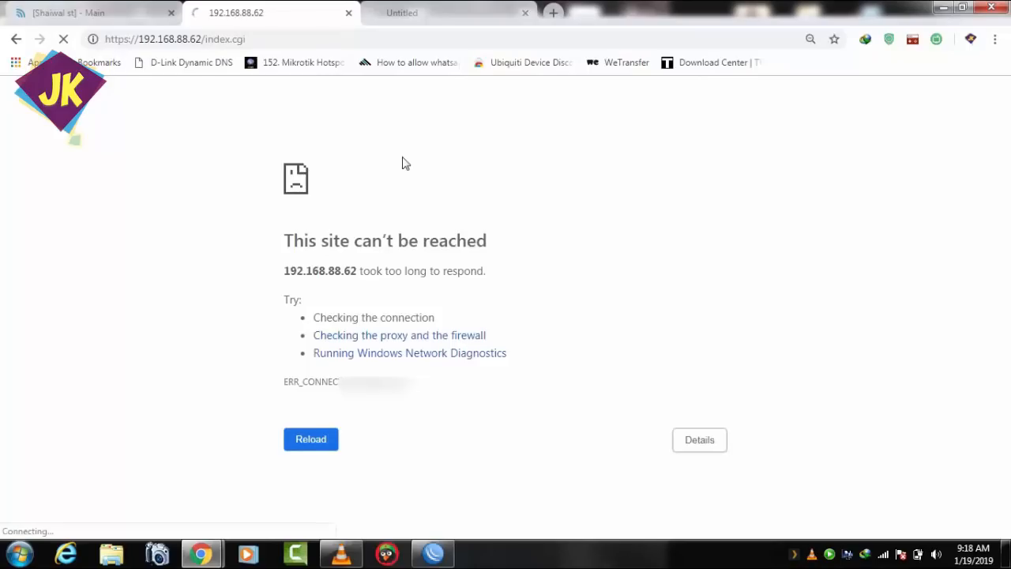
Note the station's signal chain and Noise Floor readings, then retry loading the access point page.
left_click(118, 12)
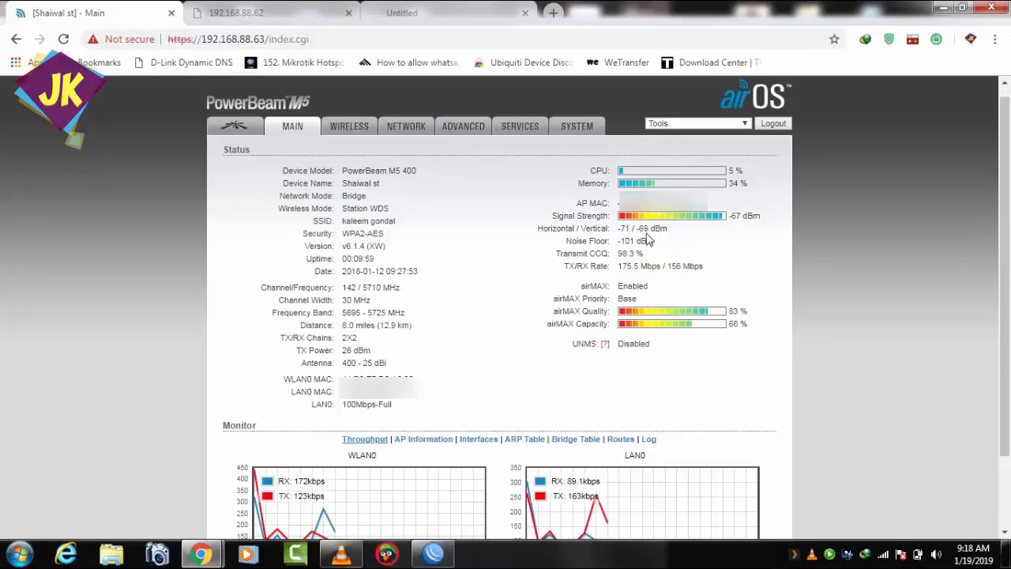
left_click_drag(639, 228, 608, 241)
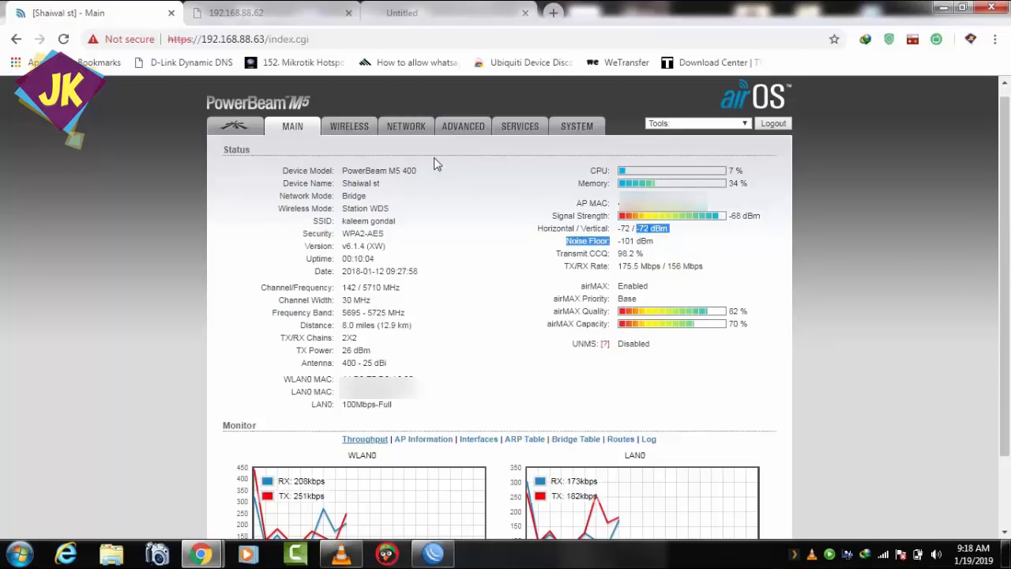
left_click(286, 10)
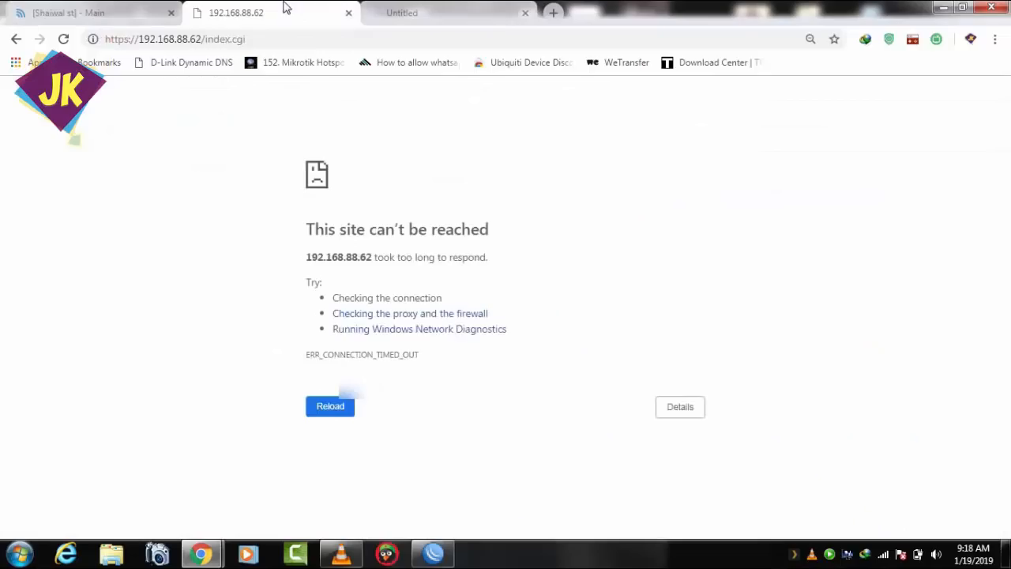
left_click(63, 39)
left_click(115, 8)
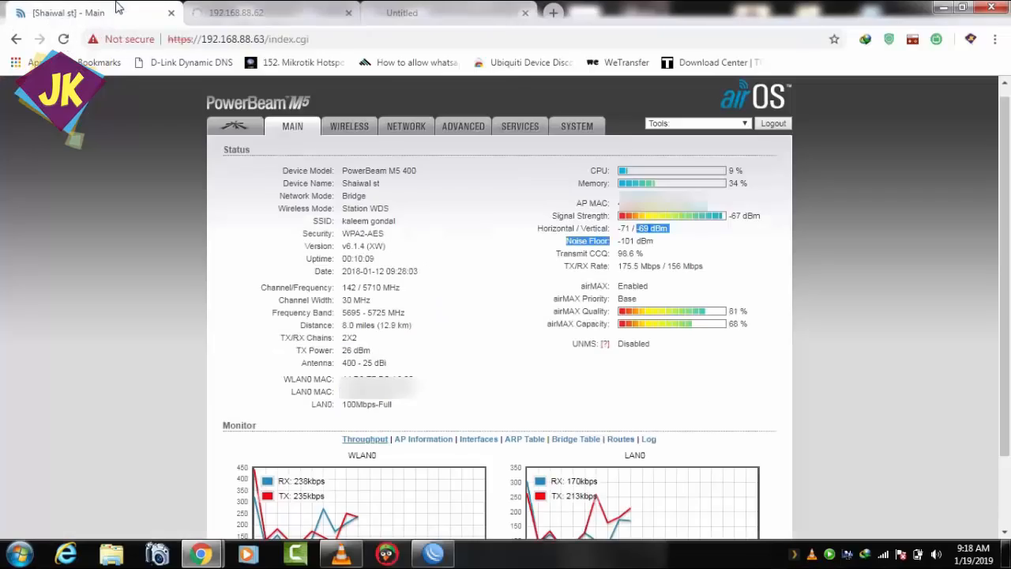
Keep flipping between tabs, reload 192.168.88.62 once more, and return to station status.
left_click(212, 7)
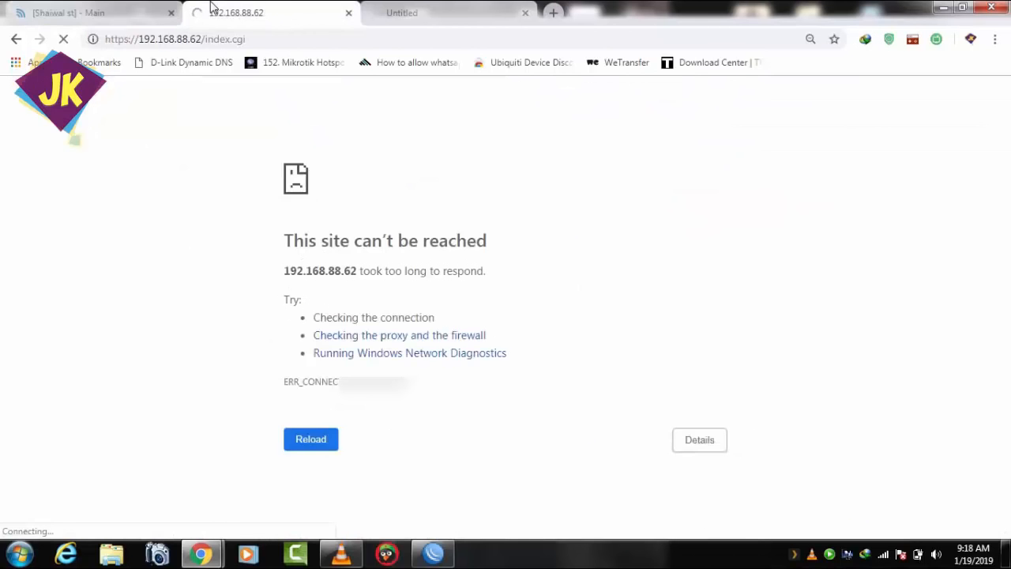
left_click(105, 8)
left_click(297, 8)
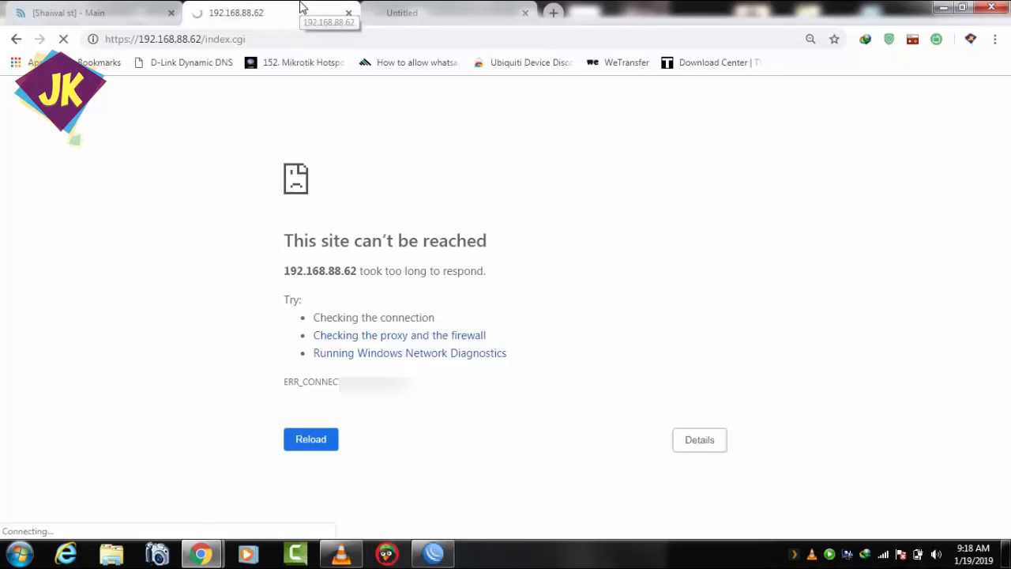
left_click(94, 6)
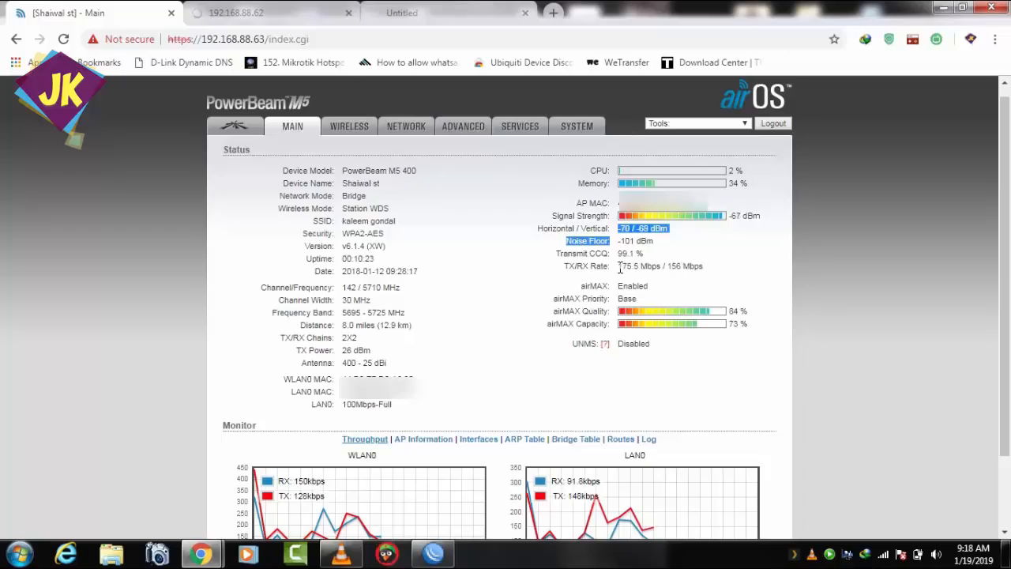
left_click(265, 9)
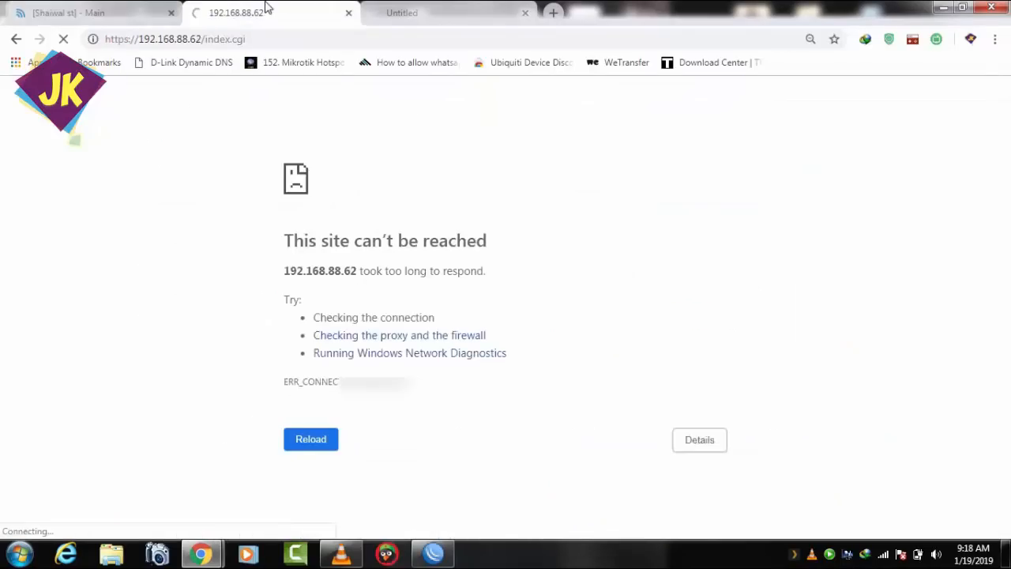
left_click(142, 8)
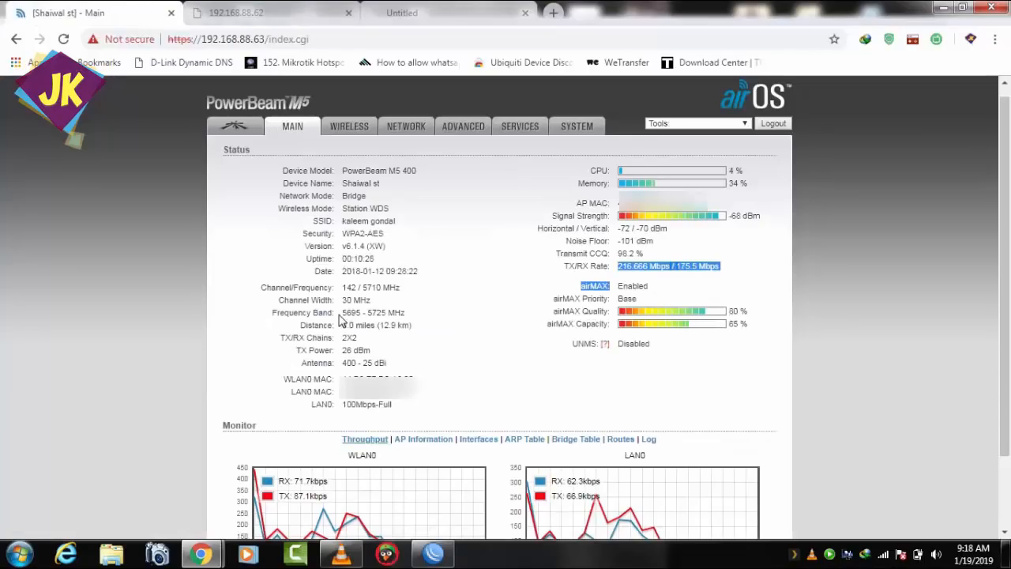
left_click(295, 8)
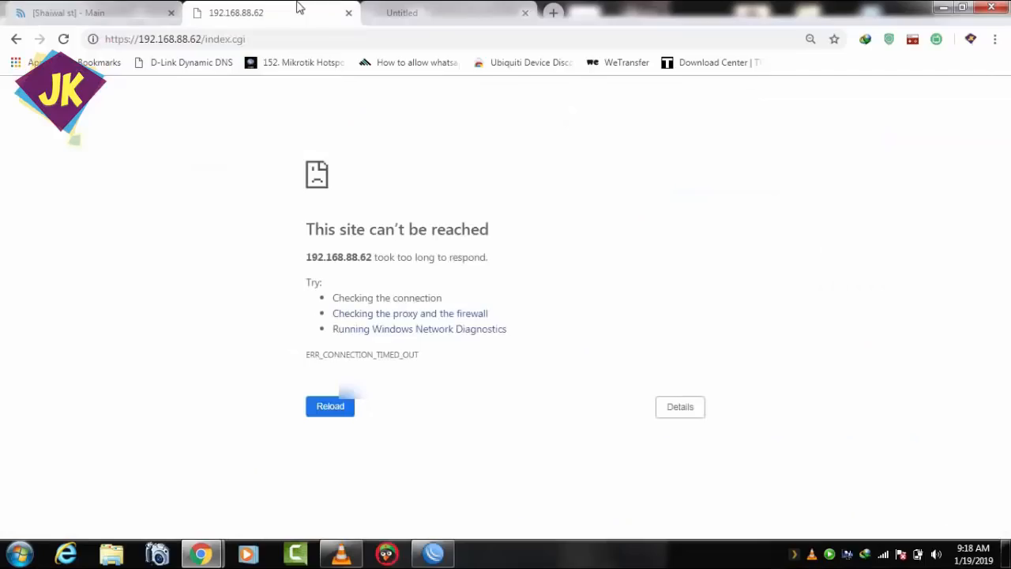
left_click(62, 40)
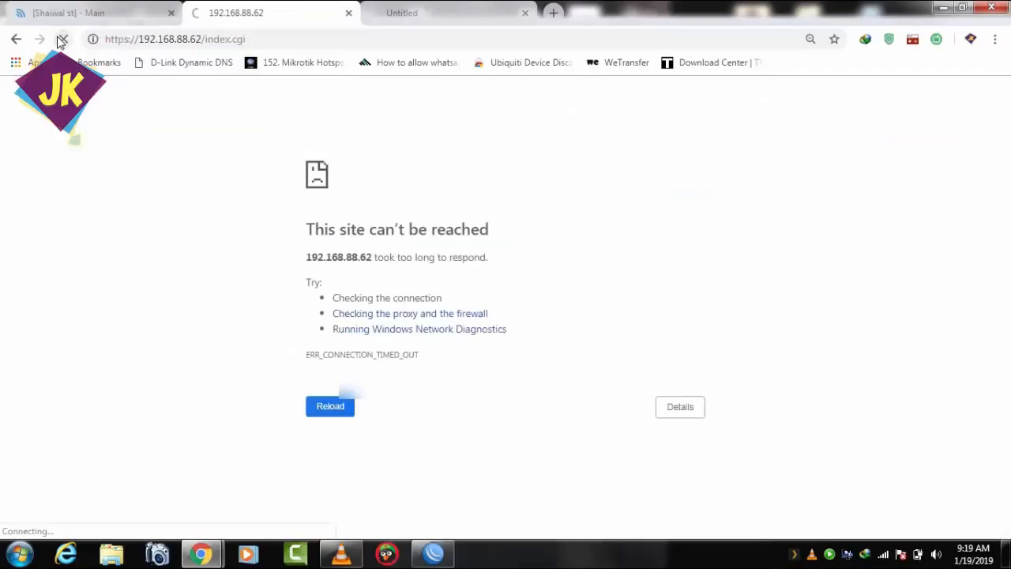
left_click(111, 7)
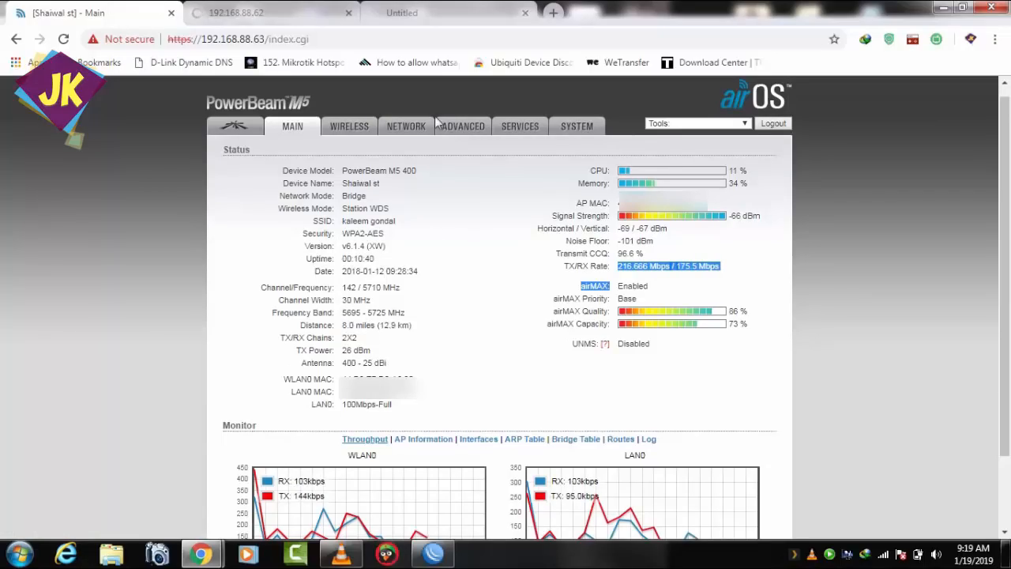
Flip between the access point and station tabs, then reload 192.168.88.62 again.
left_click(340, 9)
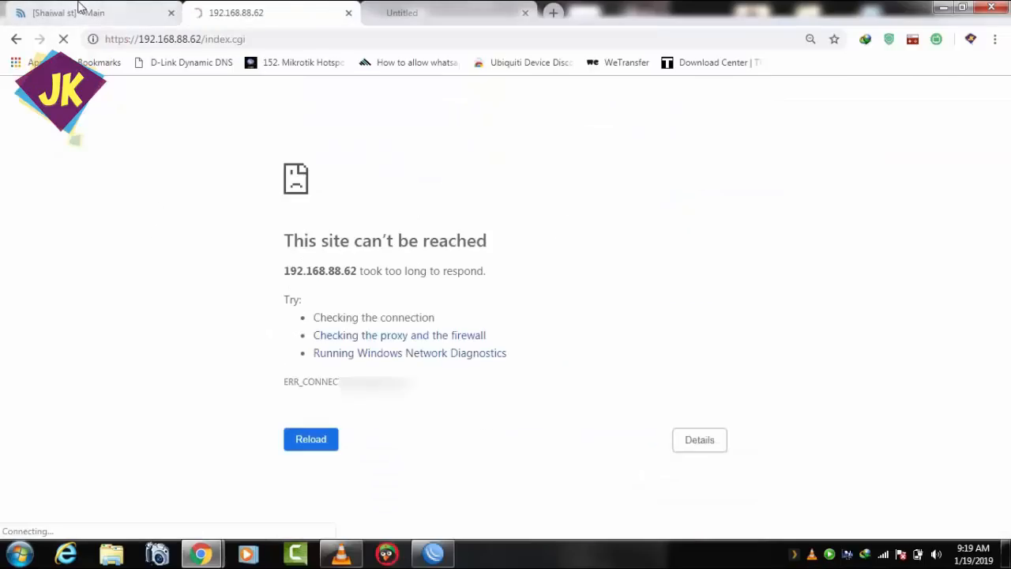
left_click(78, 7)
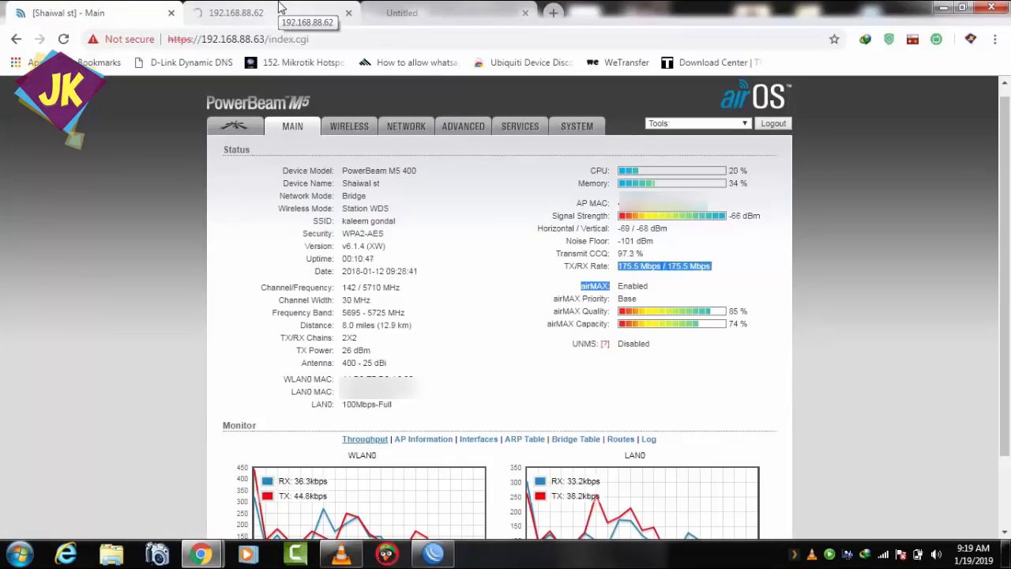
left_click(280, 7)
left_click(95, 7)
left_click(215, 8)
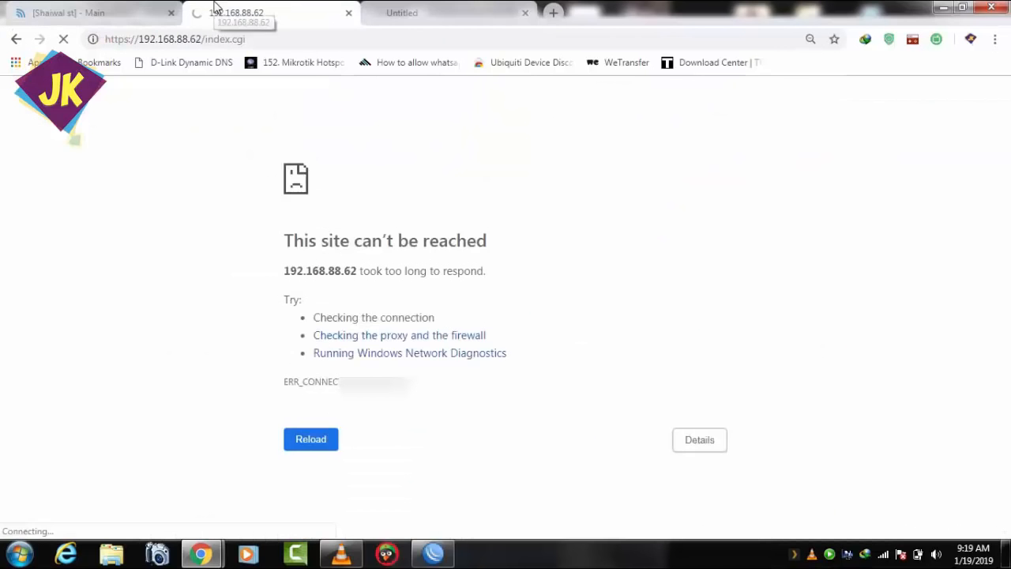
left_click(91, 9)
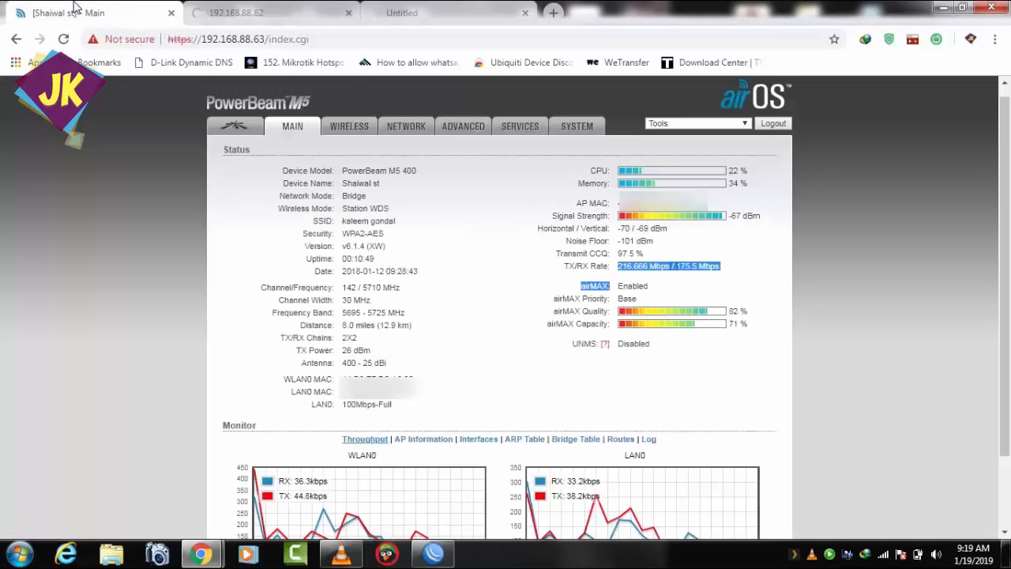
left_click(276, 7)
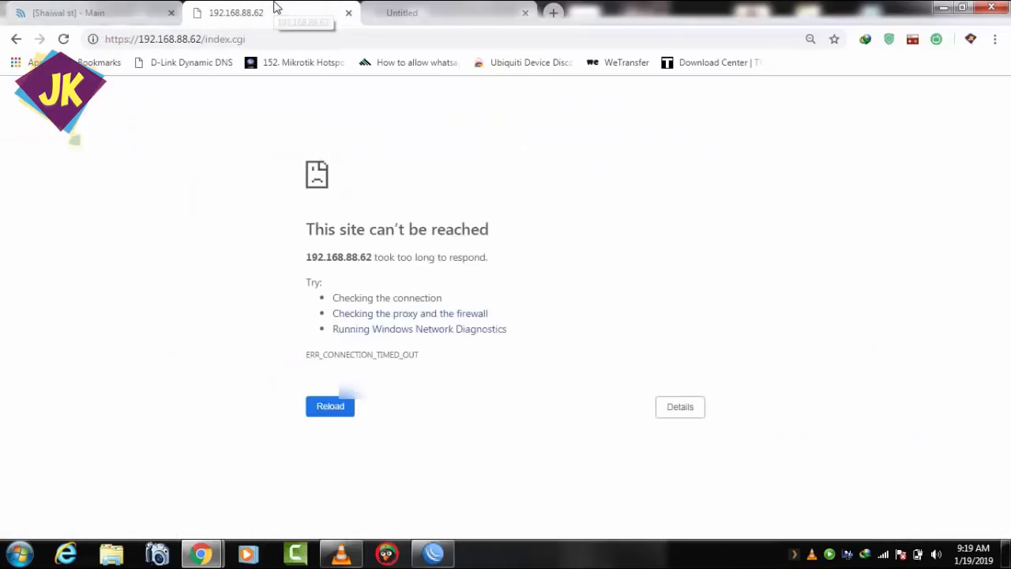
left_click(163, 7)
left_click(282, 7)
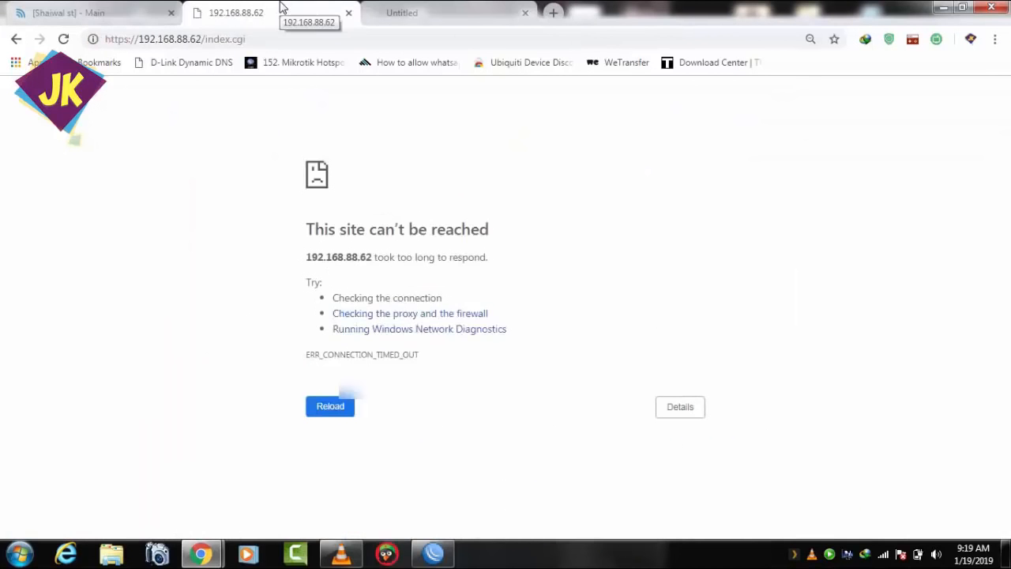
left_click(64, 39)
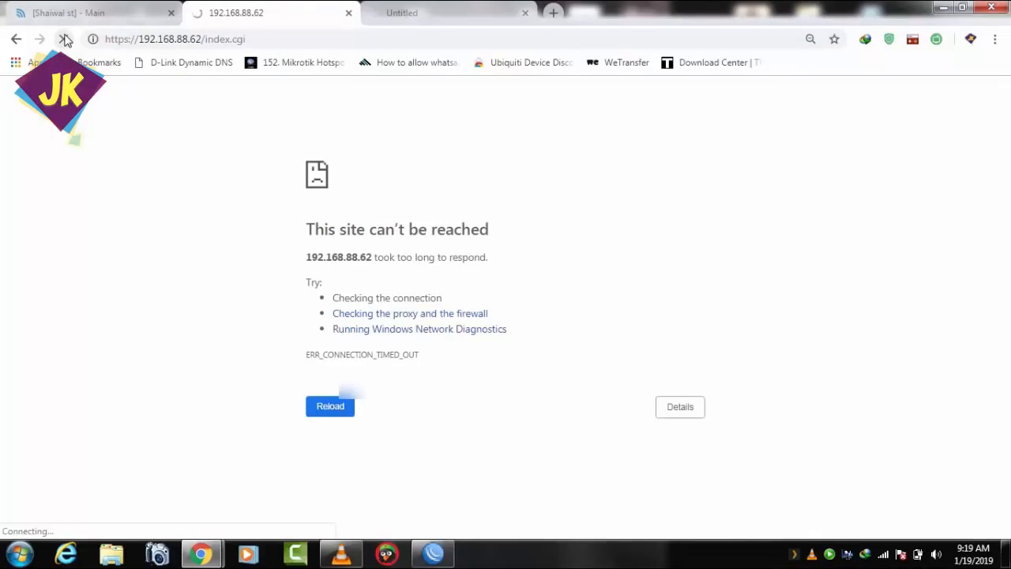
Check the station status, then stop and retry loading the access point page twice.
left_click(69, 14)
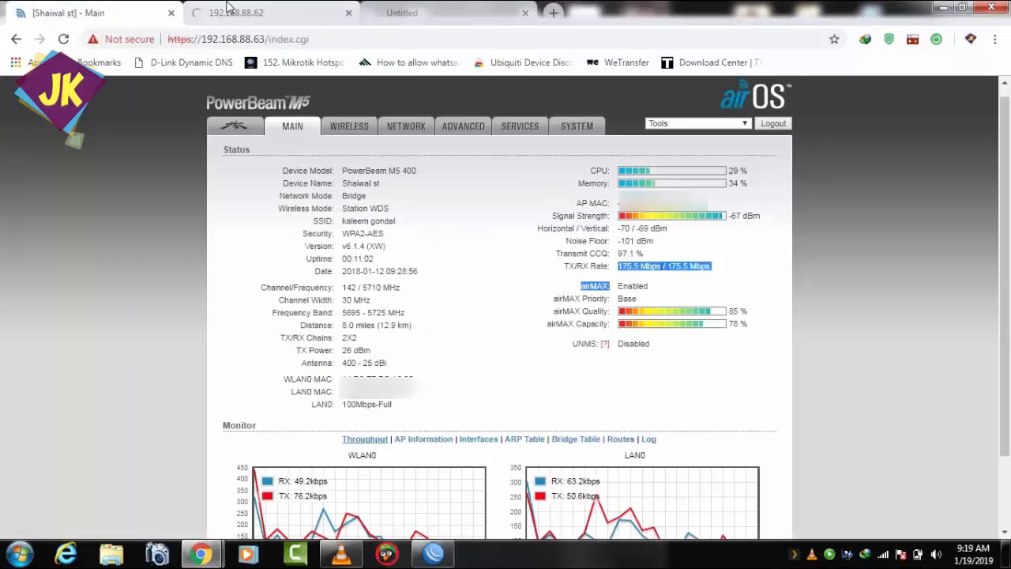
left_click(227, 7)
left_click(95, 9)
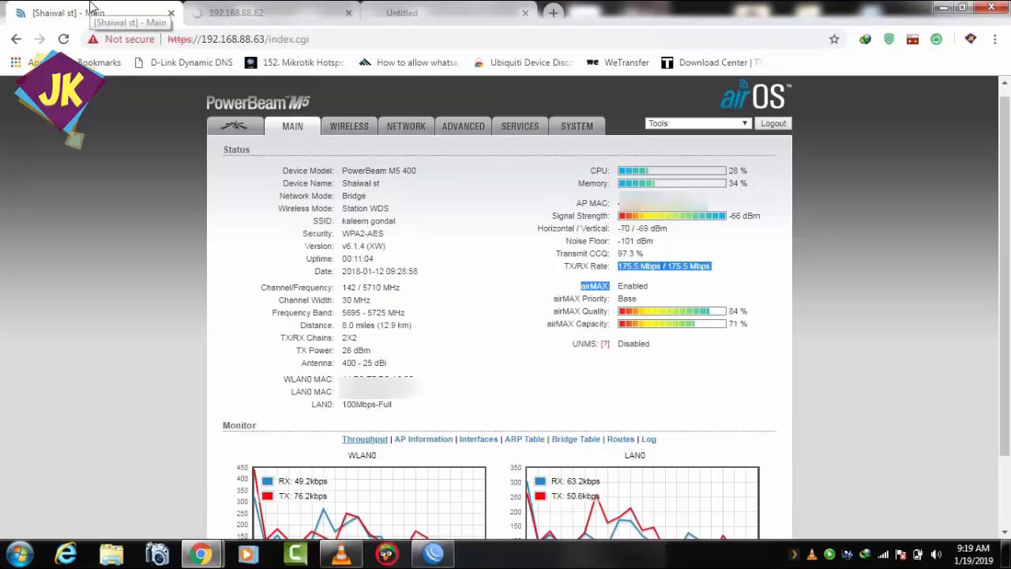
left_click(314, 9)
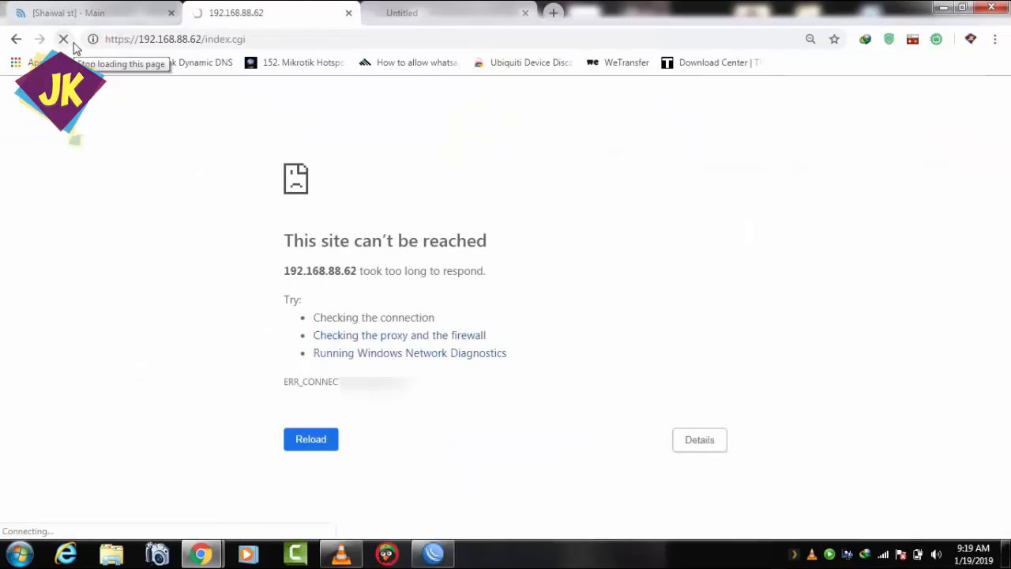
left_click(62, 43)
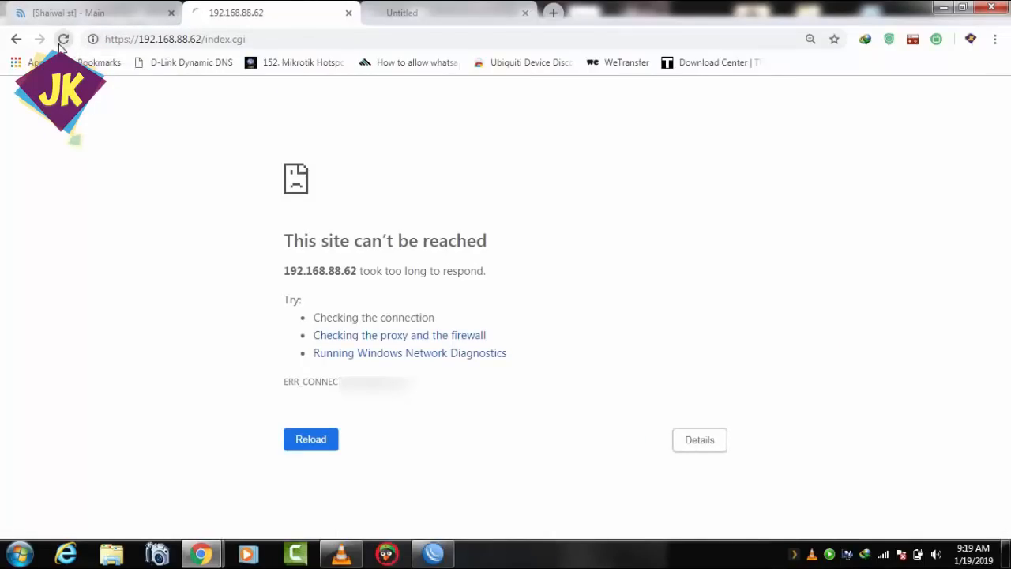
left_click(63, 39)
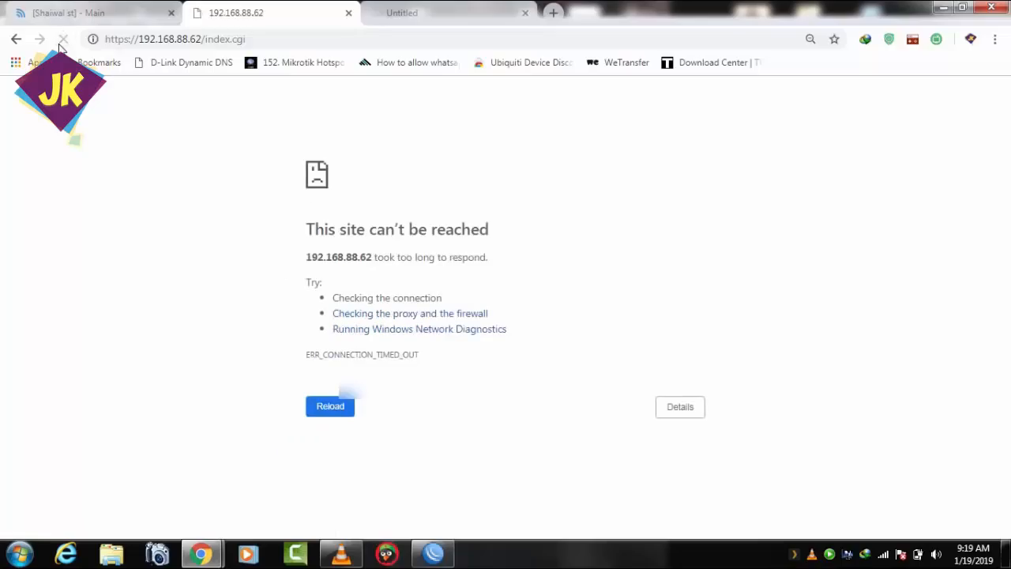
left_click(62, 38)
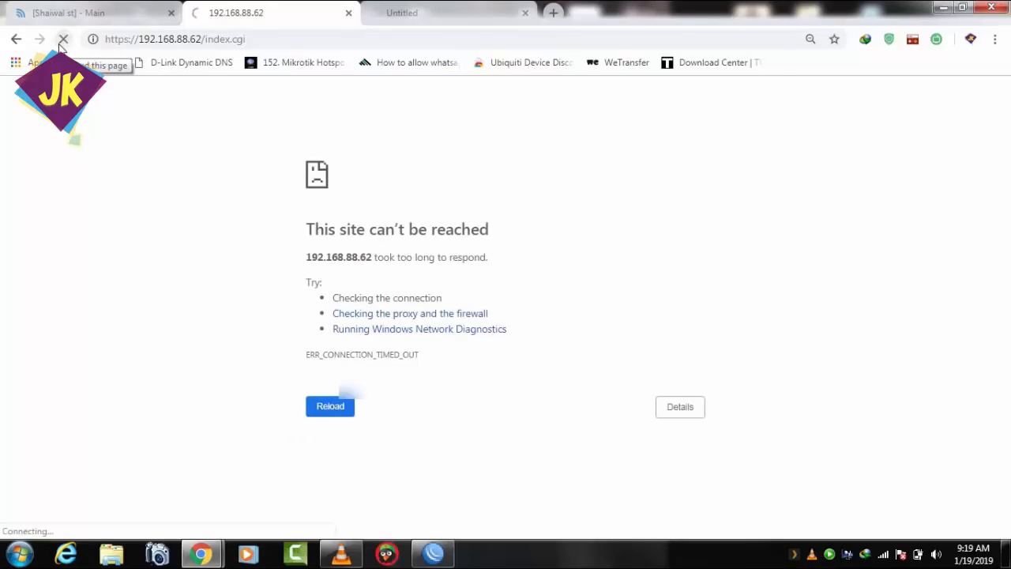
Recheck the station and access point pages, then switch to the blank spare tab.
left_click(89, 10)
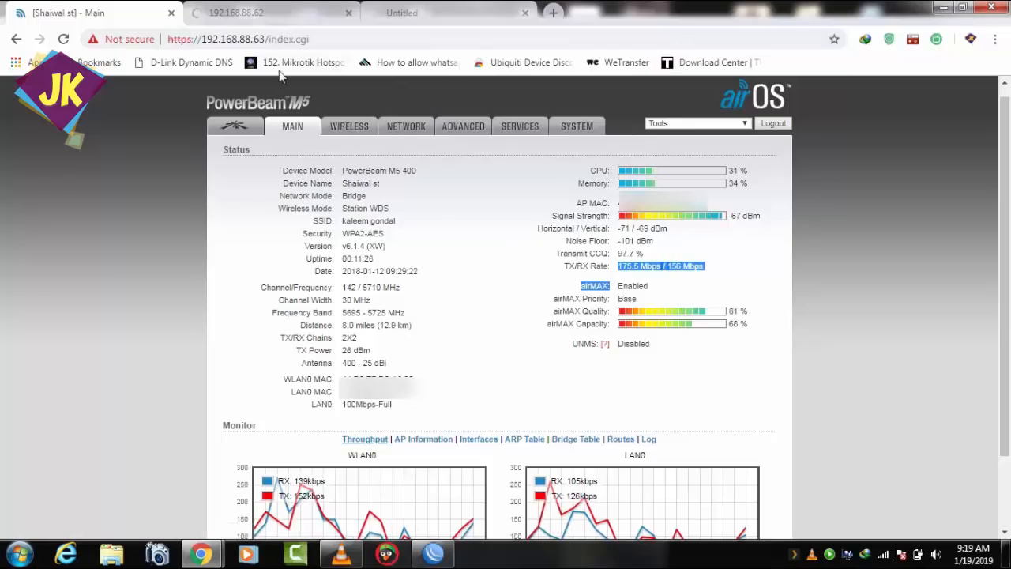
left_click(245, 13)
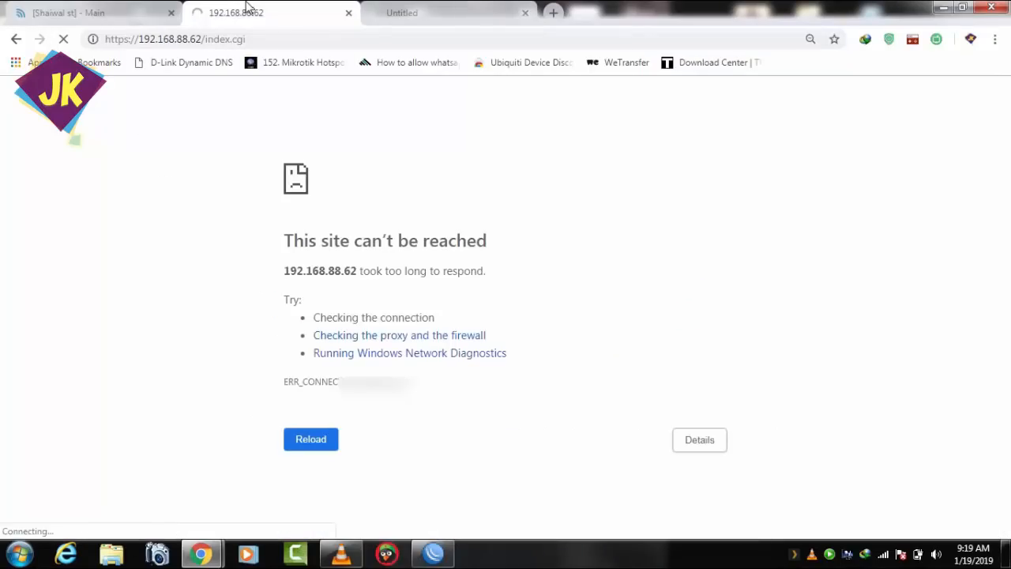
left_click(94, 12)
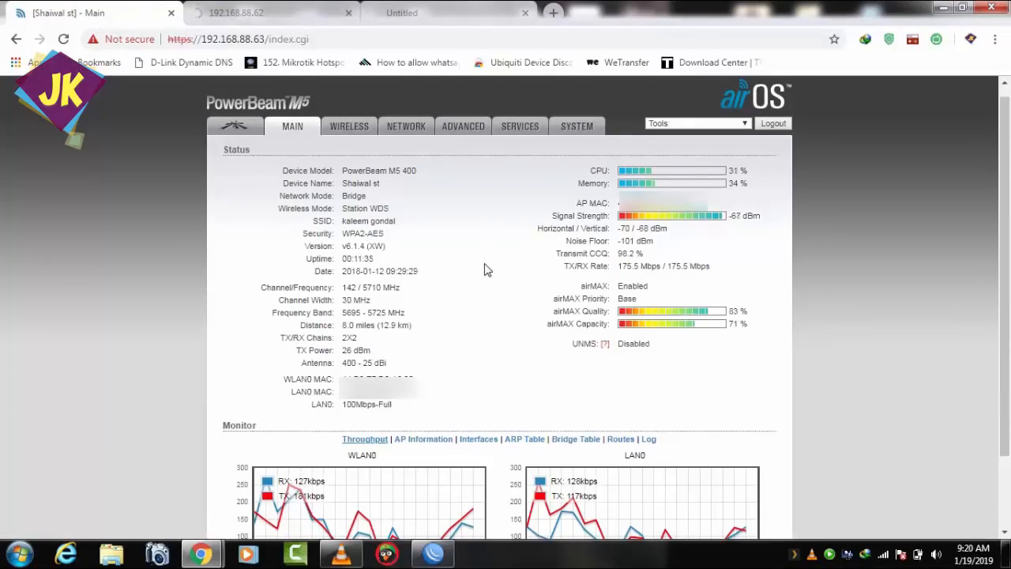
left_click(267, 9)
left_click(466, 10)
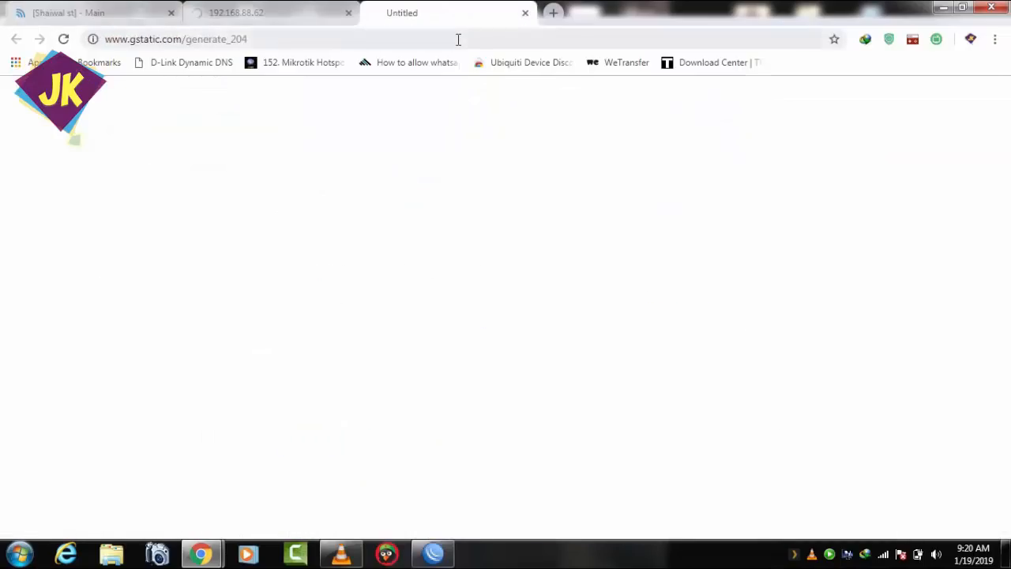
Load the address 192.168.88.62 in the spare tab.
left_click(458, 39)
type("192.168.1.1")
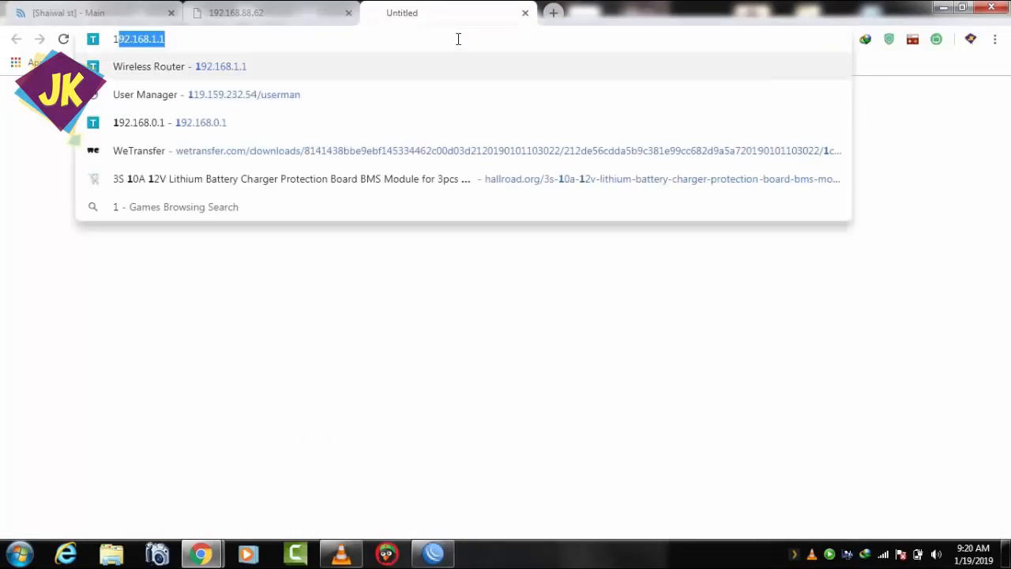
key("Right")
key("BackSpace")
key("BackSpace")
key("BackSpace")
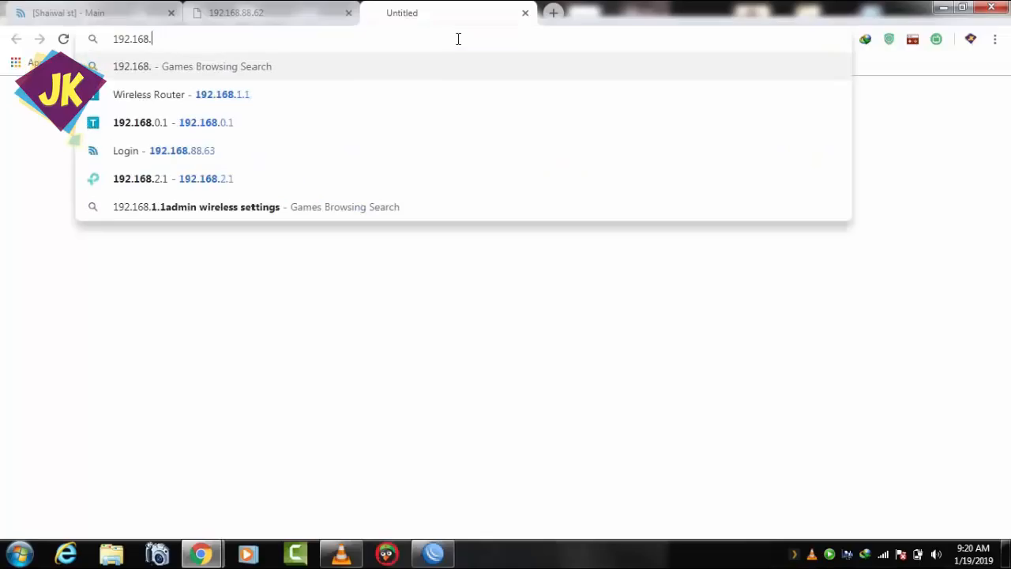
type("88.")
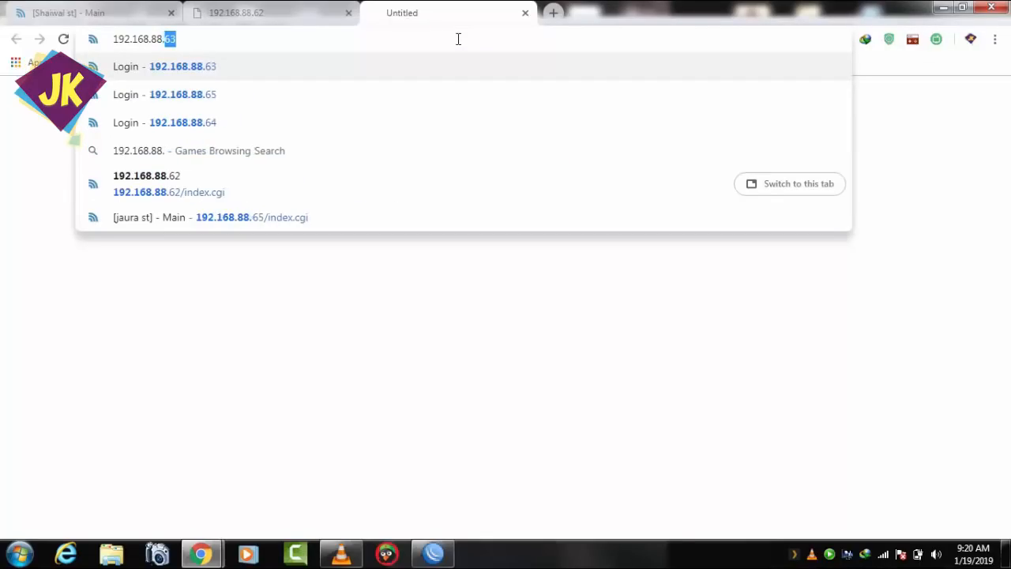
type("62")
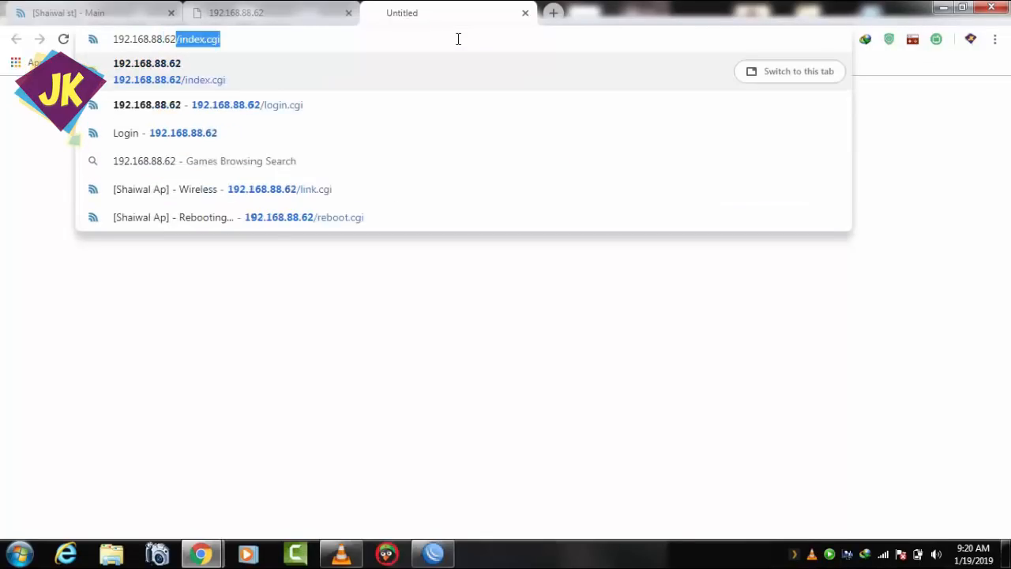
key("Delete")
key("Return")
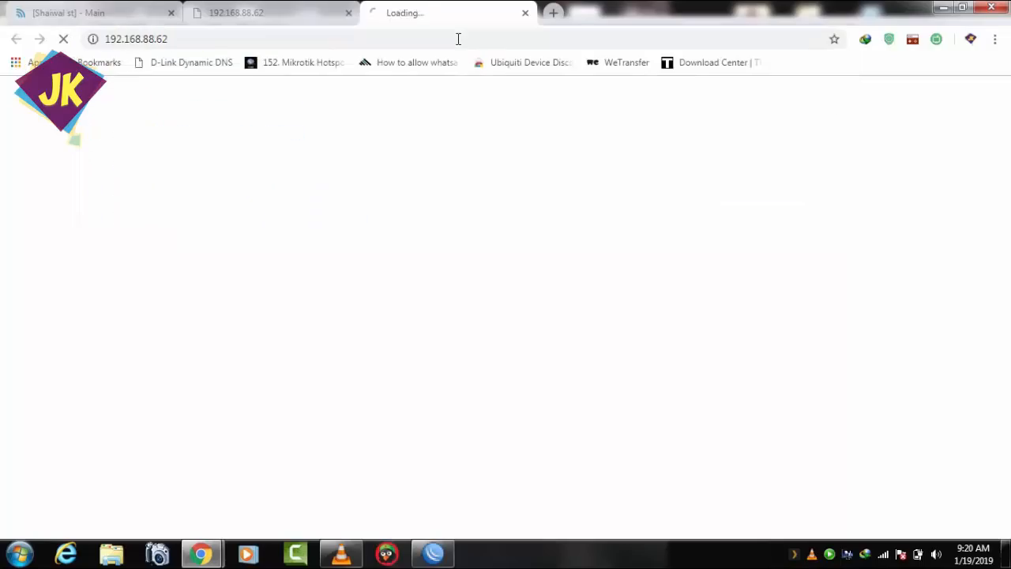
Check the original access point tab, the station status, and whether 192.168.88.62 responds.
left_click(314, 20)
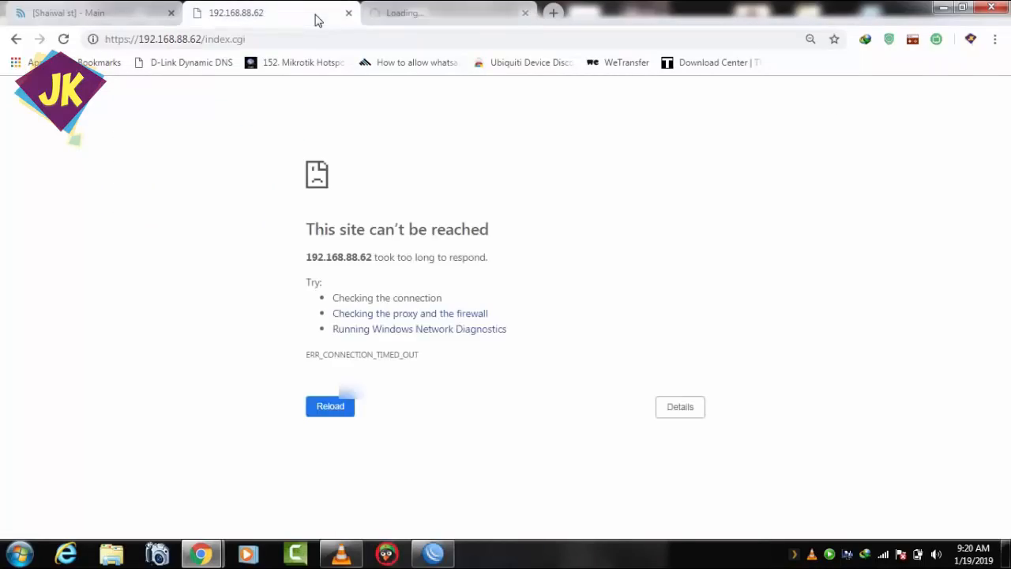
left_click(102, 10)
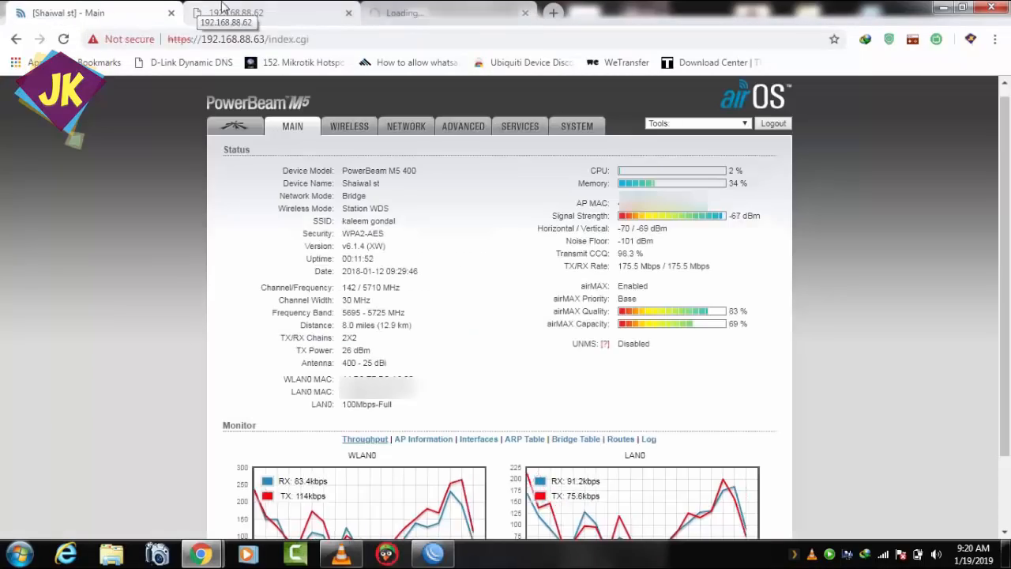
left_click(274, 8)
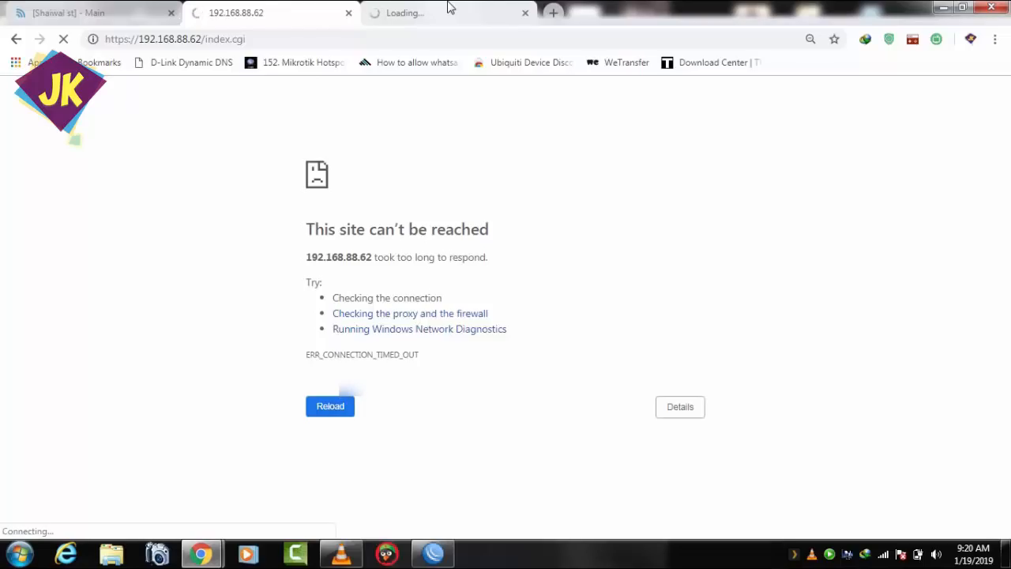
Flip between tabs until the station shows 149 / 5745 MHz, then mark the 175.5 Mbps rate.
left_click(95, 9)
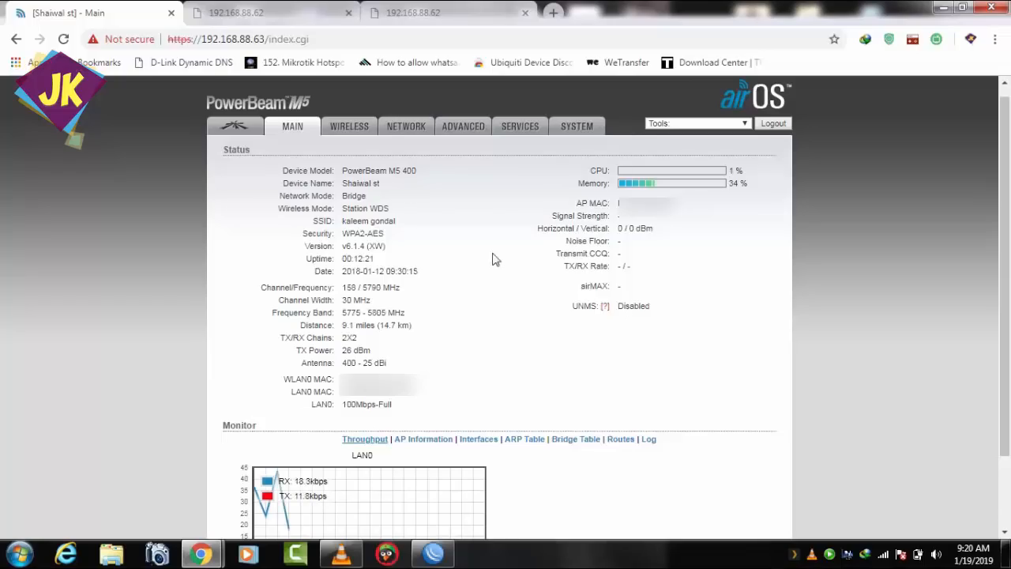
left_click(246, 13)
left_click(100, 9)
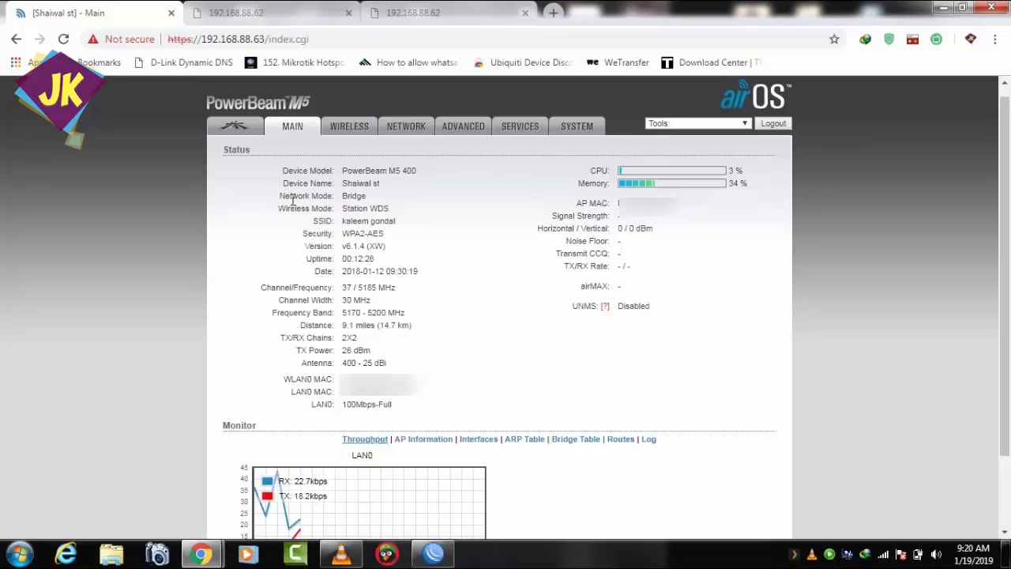
left_click(263, 10)
left_click(101, 10)
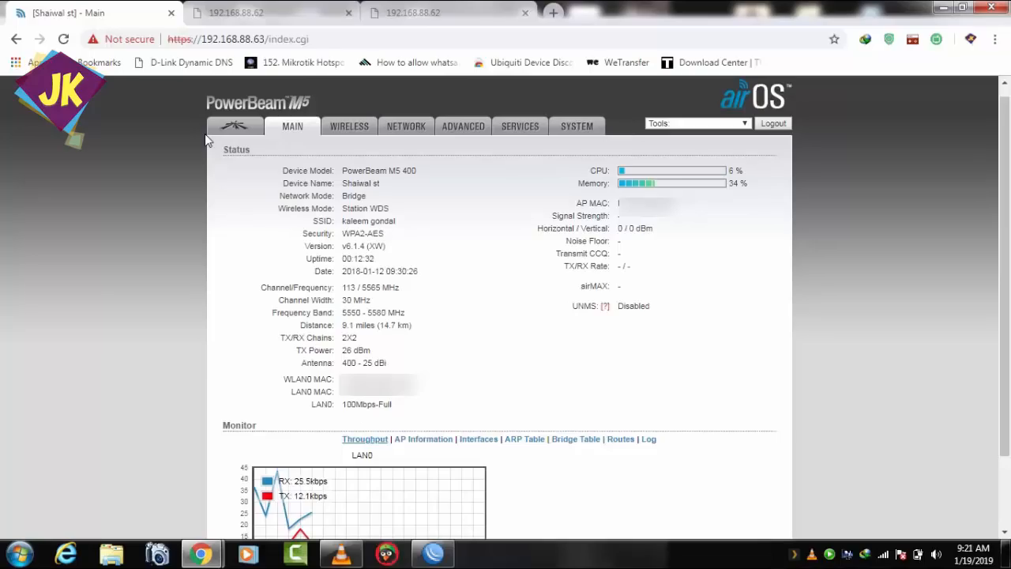
left_click(283, 7)
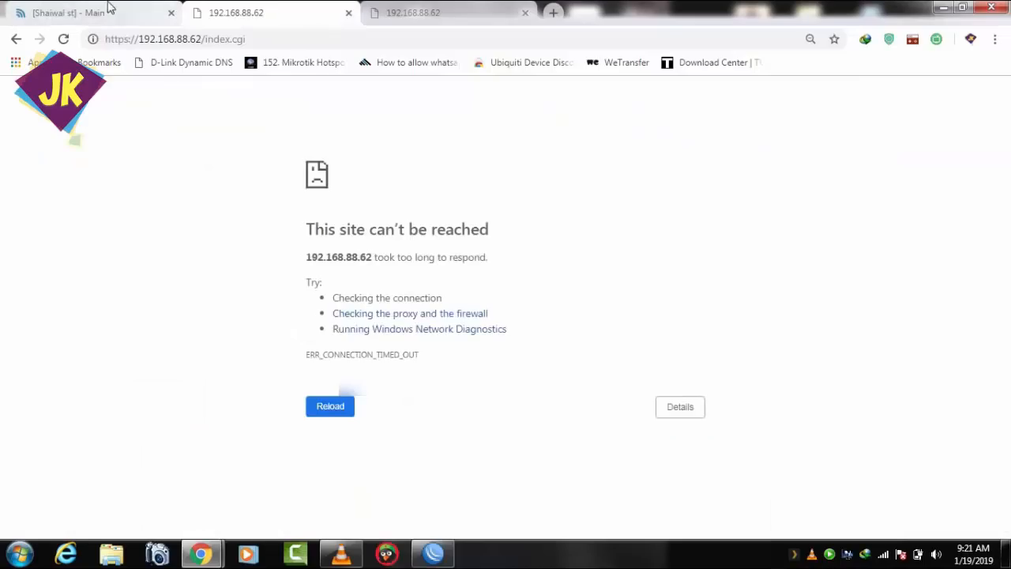
left_click(68, 6)
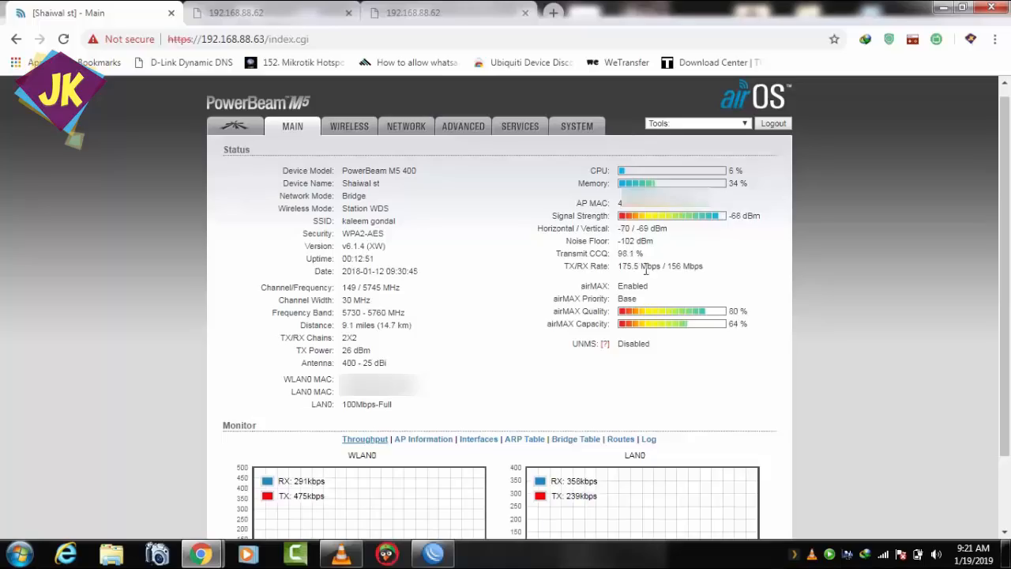
left_click_drag(619, 271, 727, 278)
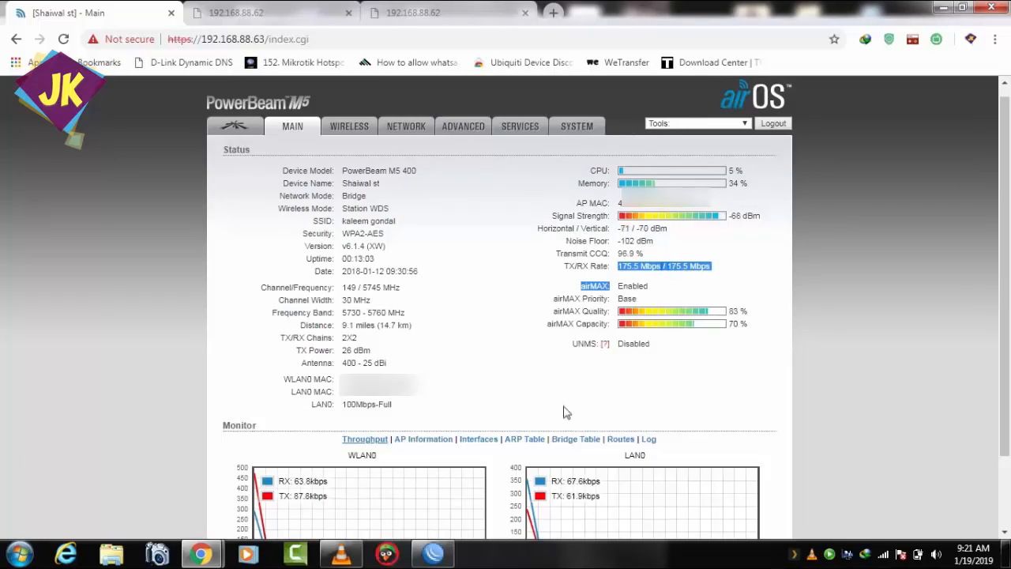
Reconnect WinBox to 192.168.88.1 and enable all the disabled PPP secrets.
left_click(433, 553)
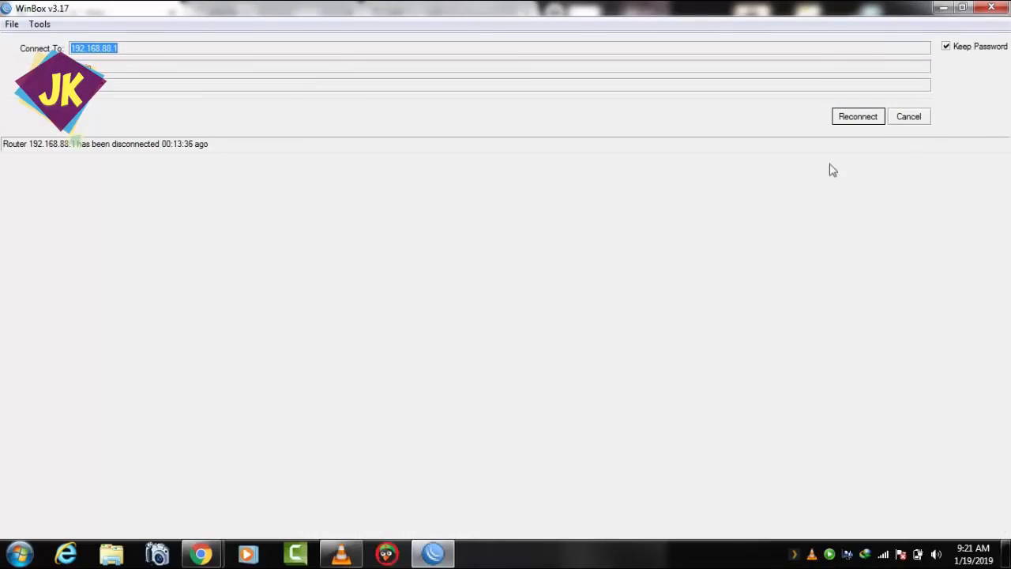
left_click(872, 121)
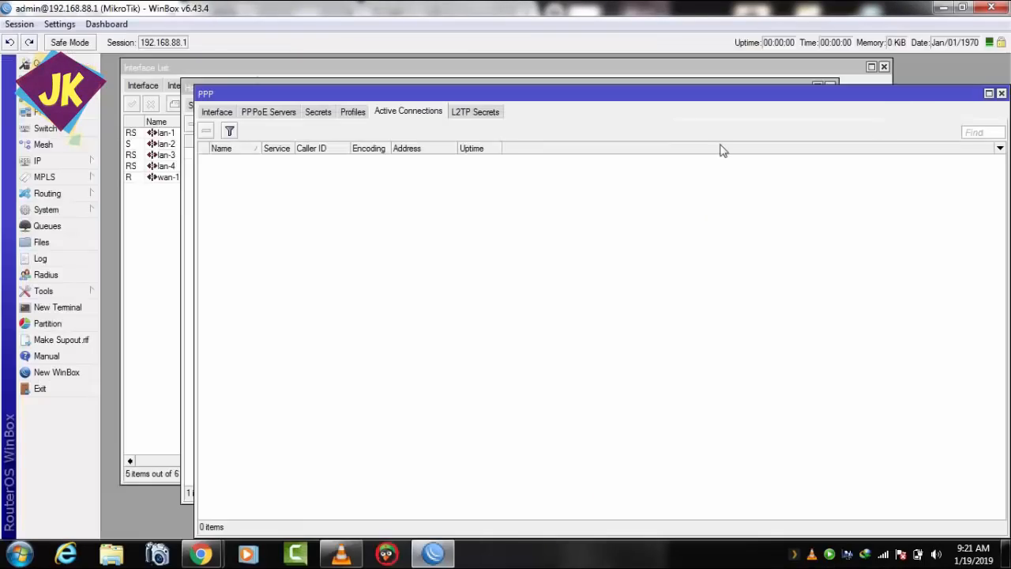
left_click(215, 115)
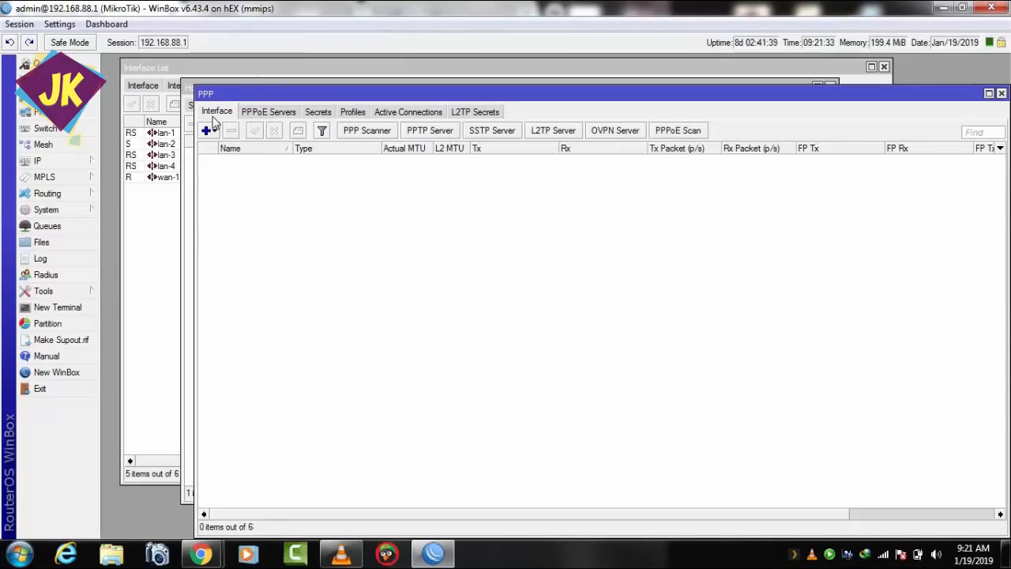
left_click(322, 113)
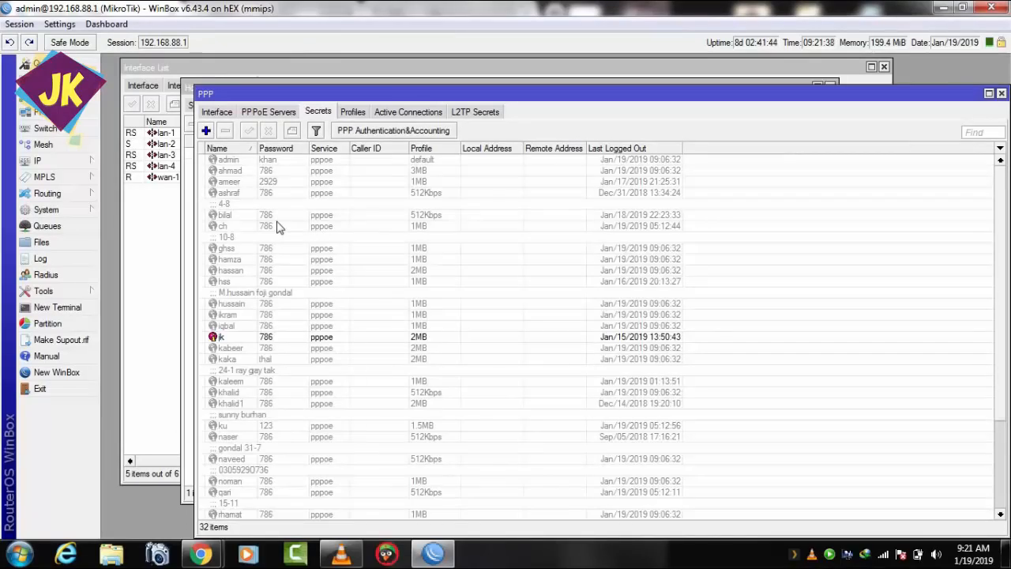
key("ctrl+a")
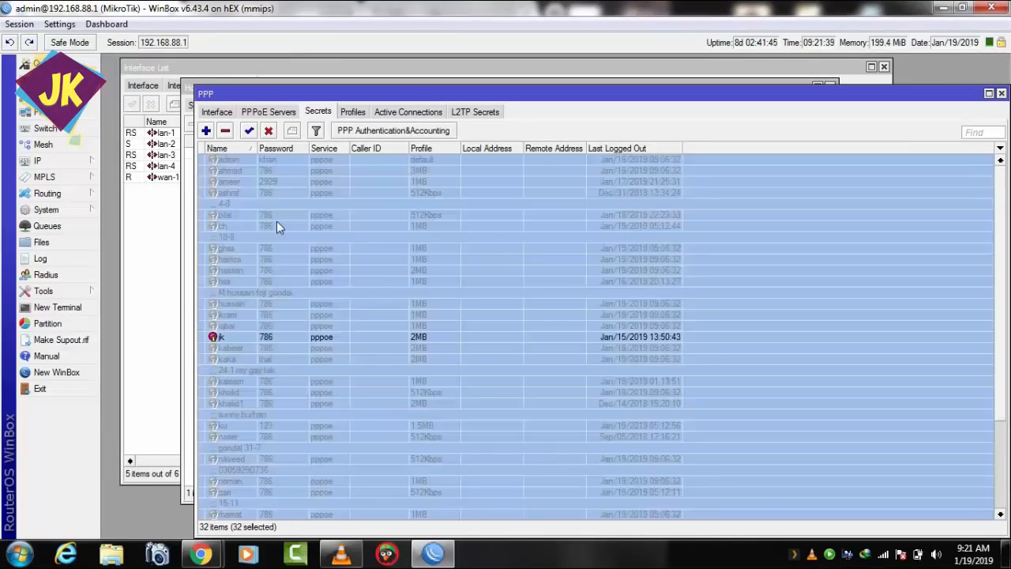
left_click(248, 133)
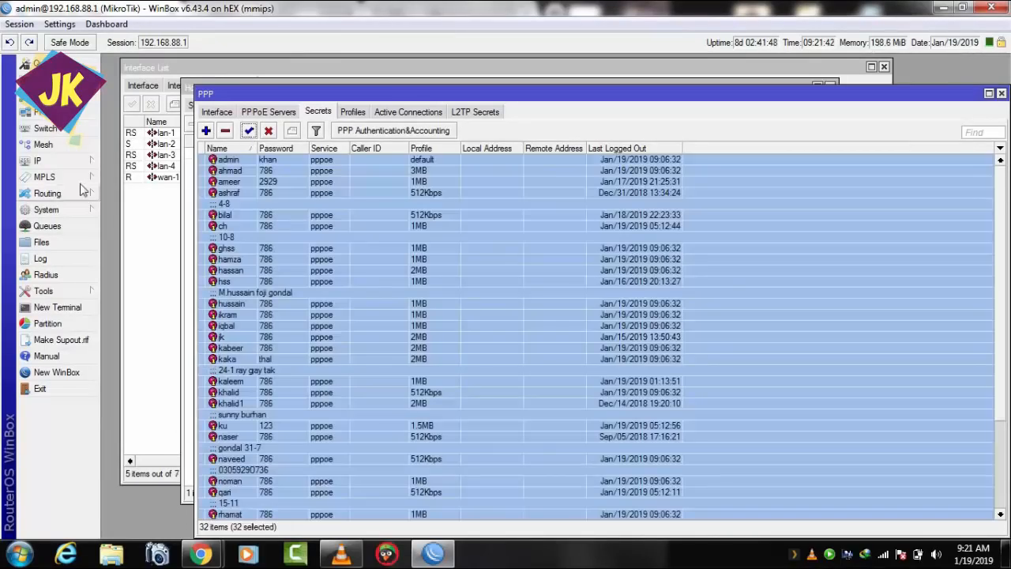
Enable all 55 hotspot users and list all interfaces including PPPoE bindings.
left_click(77, 162)
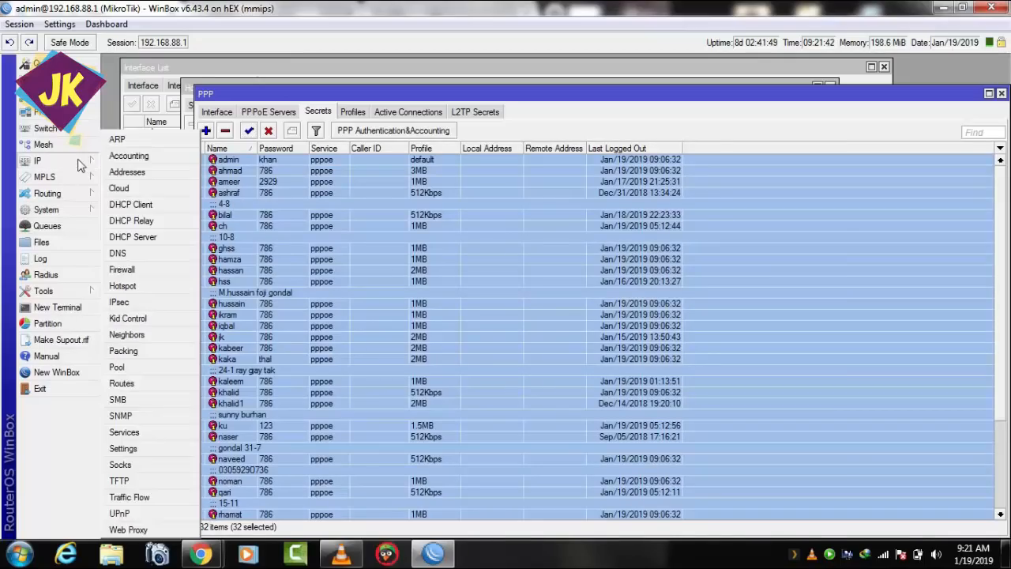
left_click(155, 283)
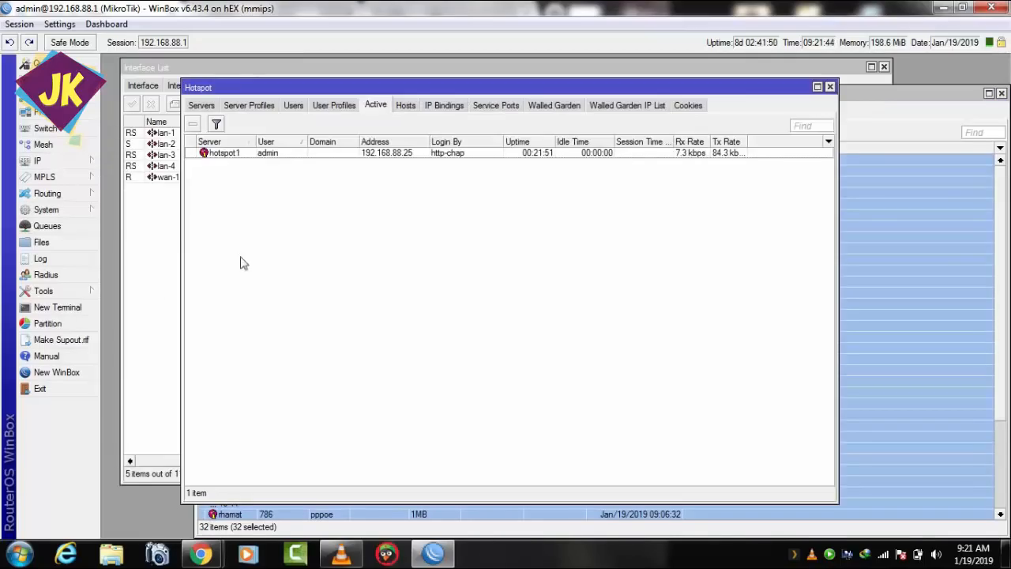
left_click(301, 107)
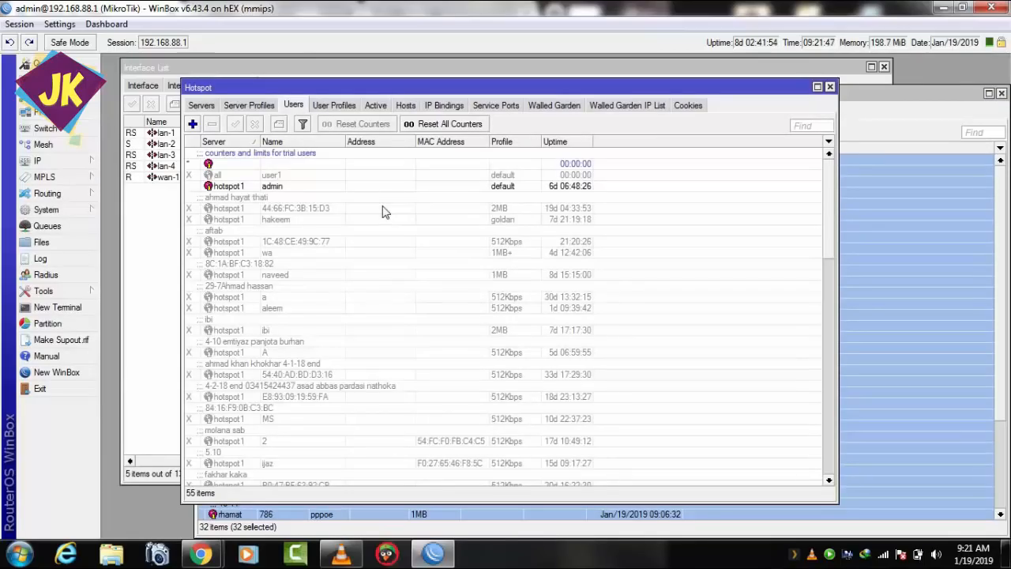
key("ctrl+a")
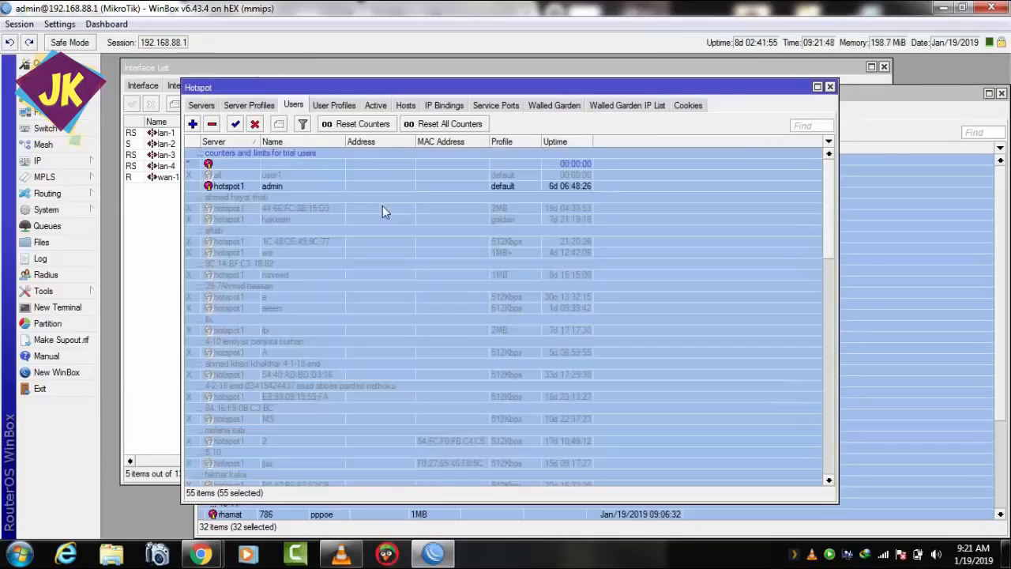
left_click(236, 125)
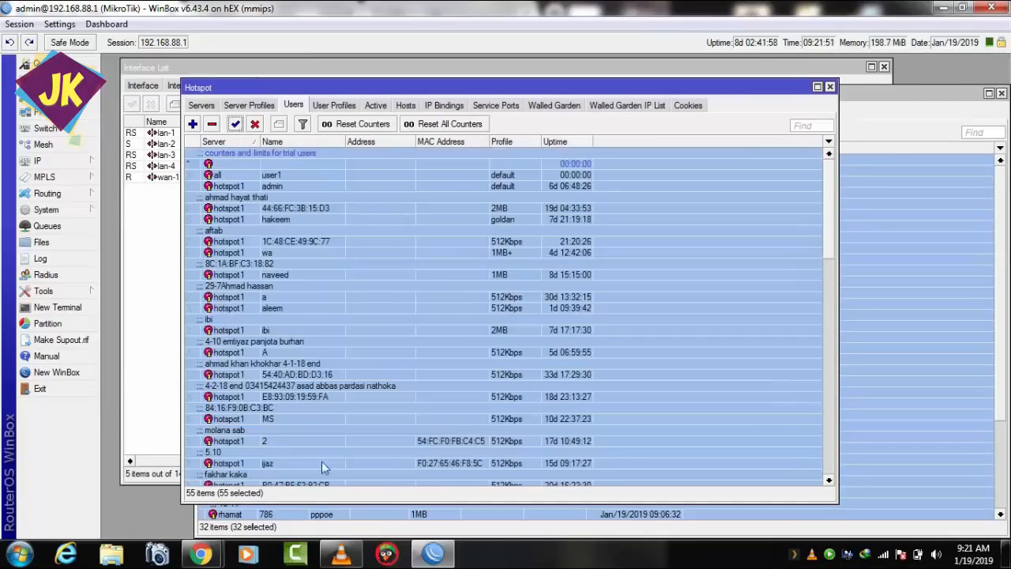
left_click(136, 396)
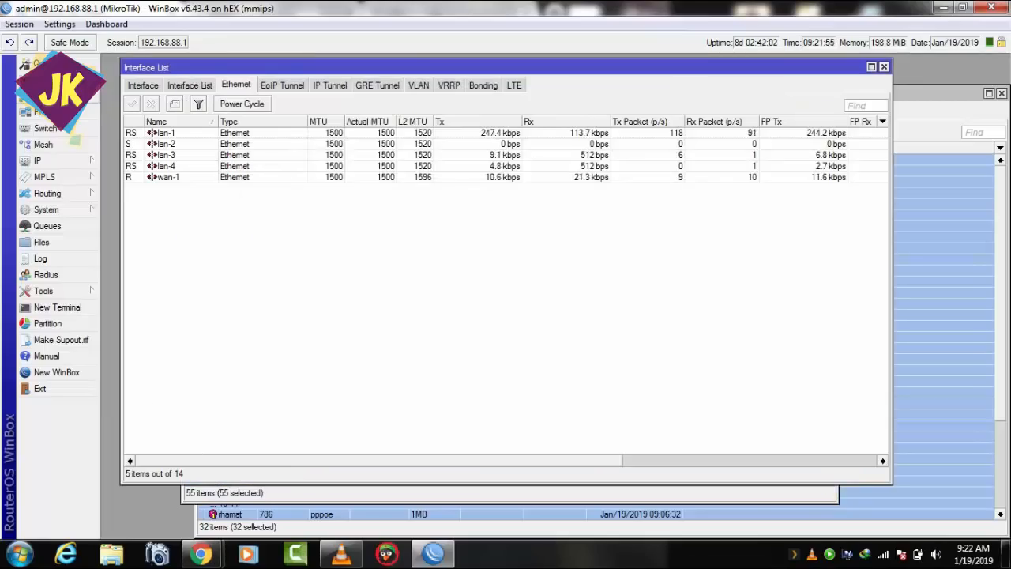
left_click(146, 85)
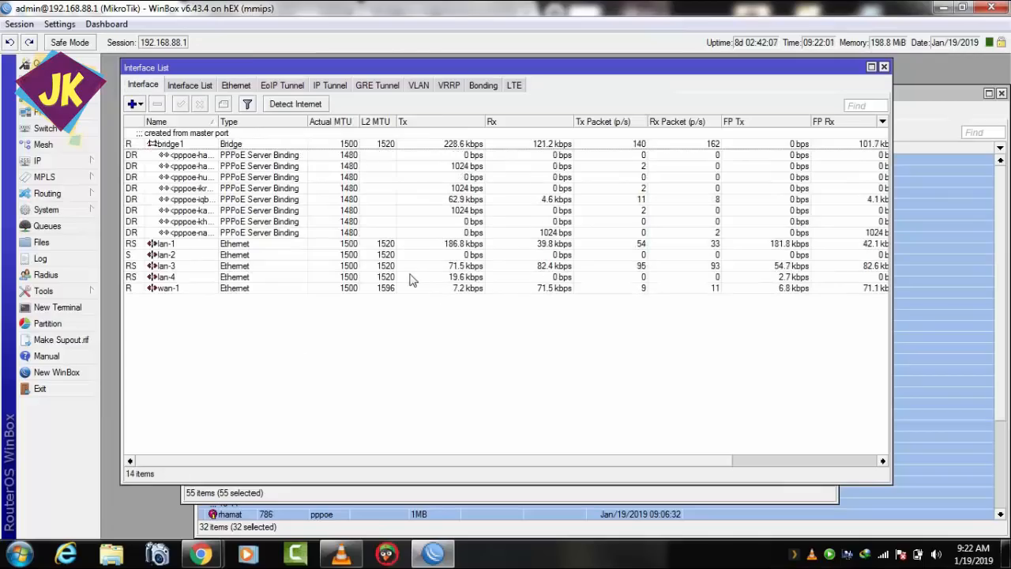
Bring the station's airOS status window forward and scroll down to the throughput graphs.
mouse_move(201, 553)
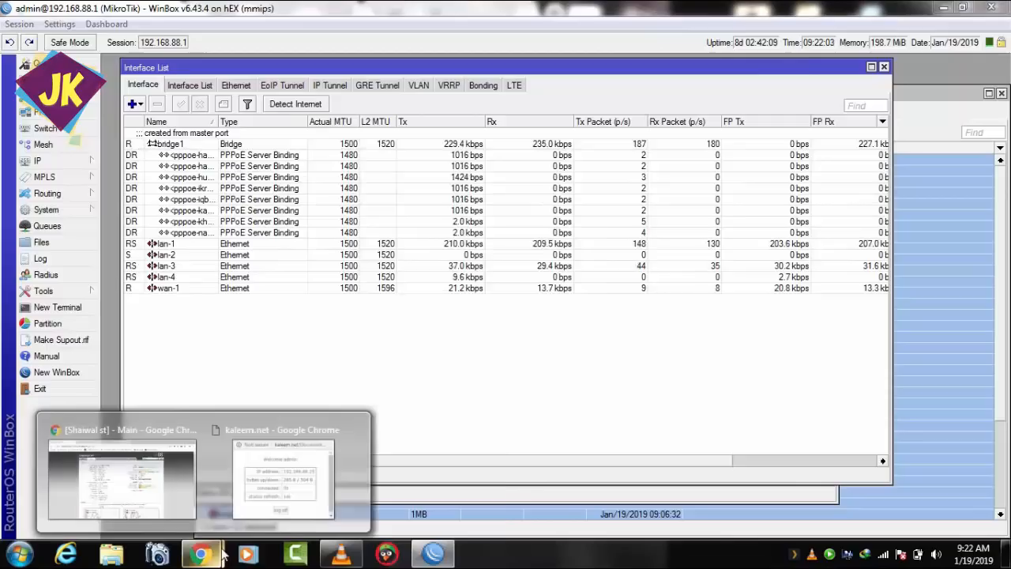
left_click(136, 488)
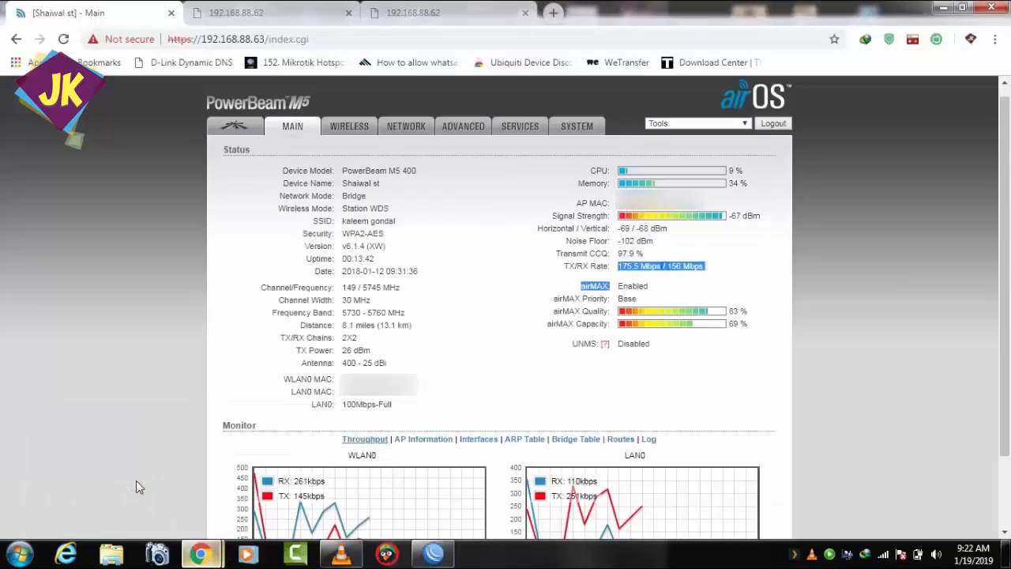
left_click(721, 423)
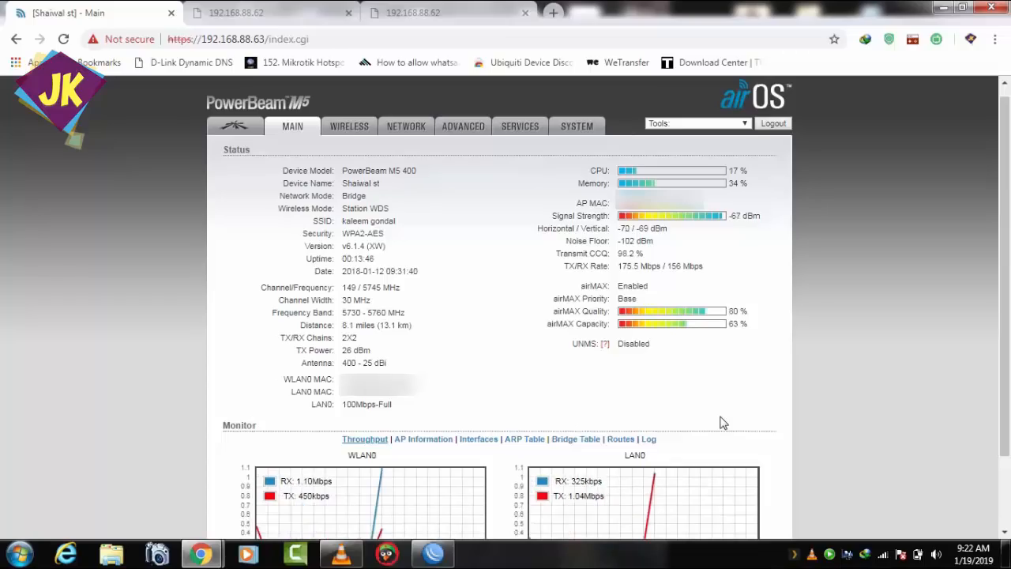
left_click(830, 500)
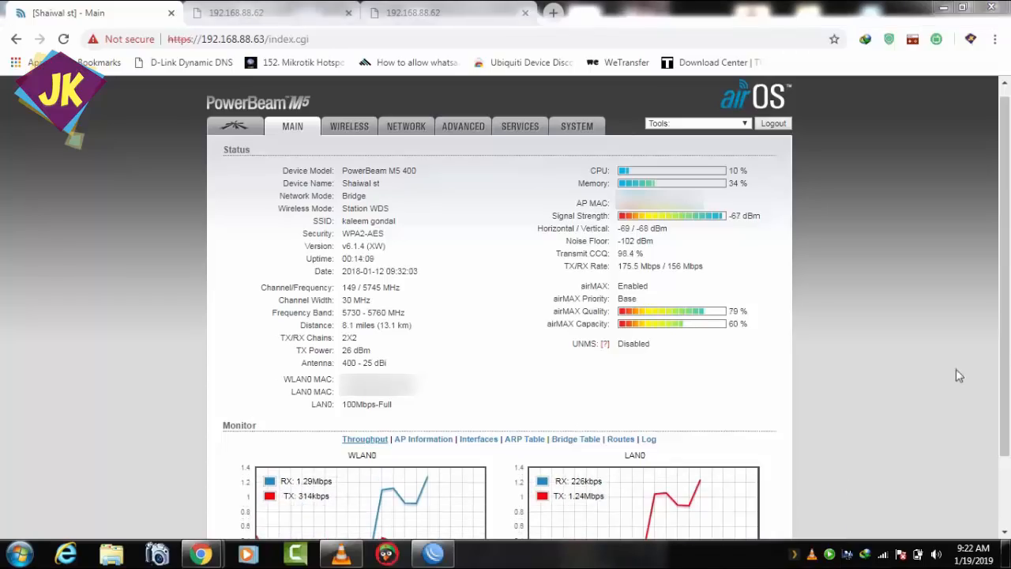
scroll(797, 384, "down", 2)
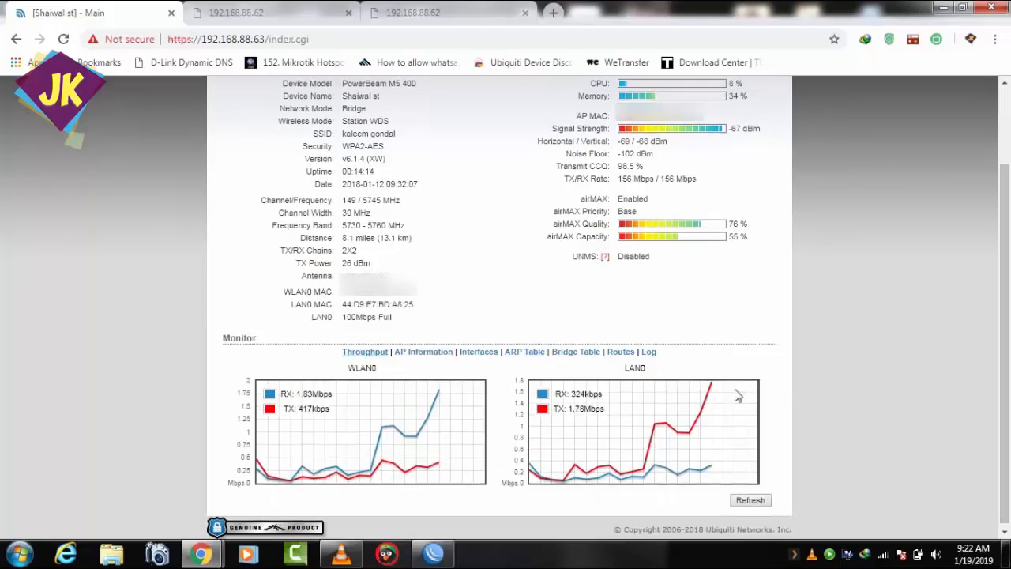
left_click_drag(1005, 316, 1003, 229)
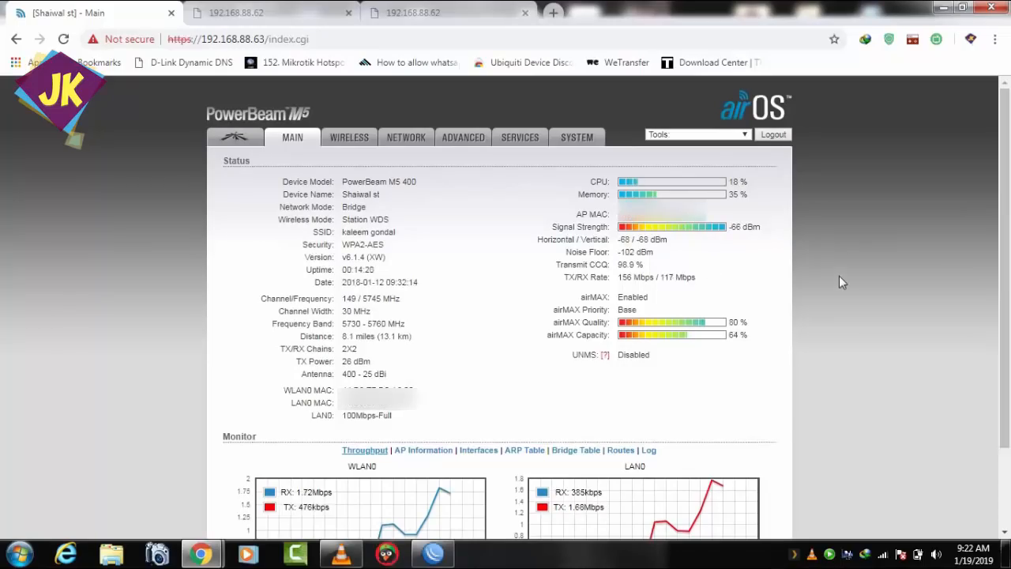
scroll(813, 316, "down", 2)
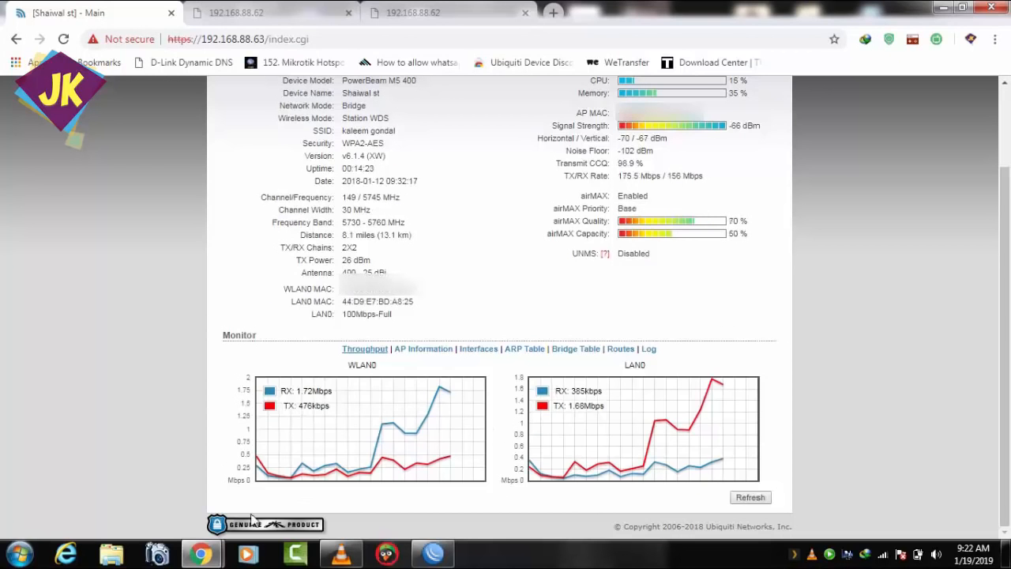
Return to the full airOS status page showing 156/156 Mbps rates and rising WLAN0 throughput.
mouse_move(201, 552)
mouse_move(271, 488)
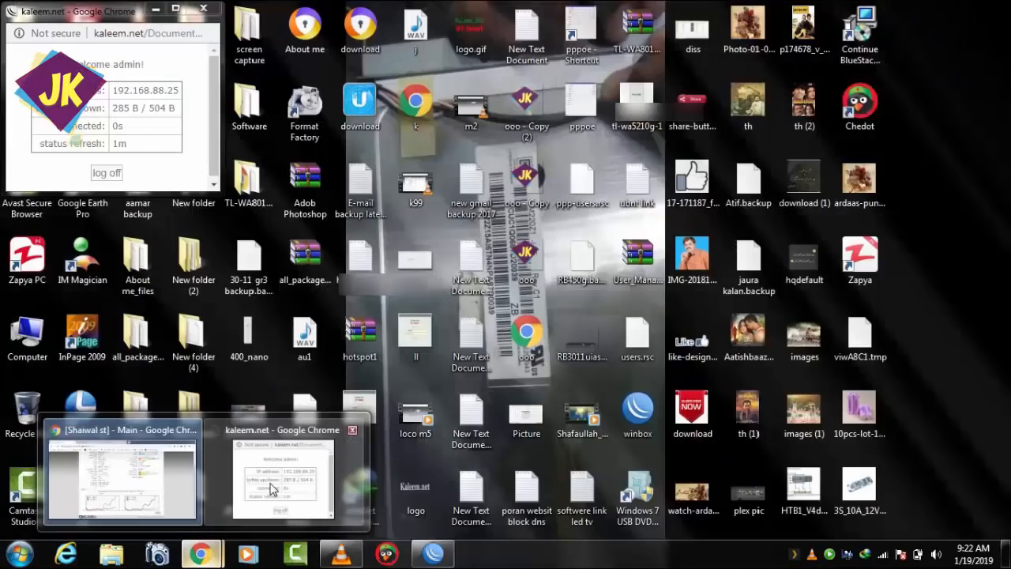
left_click(158, 469)
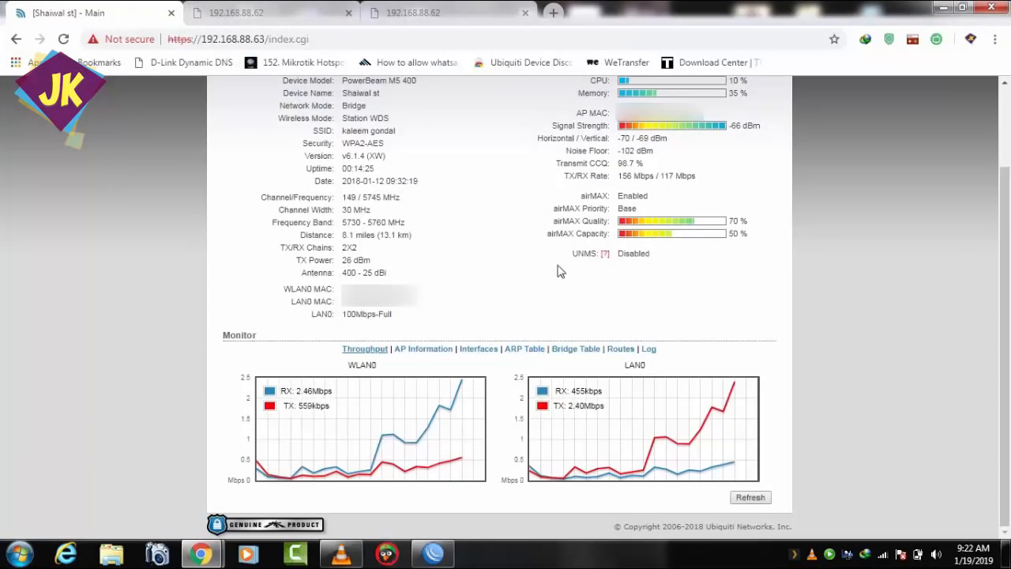
left_click_drag(1007, 259, 1007, 184)
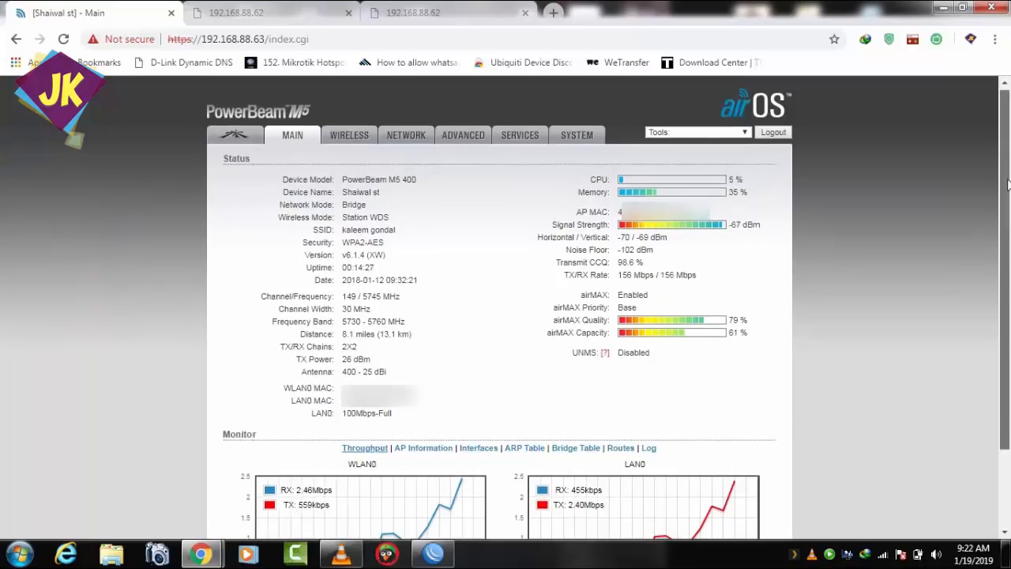
Replace the unreachable 192.168.88.62 tab's address with youtube.com and load it.
left_click(477, 7)
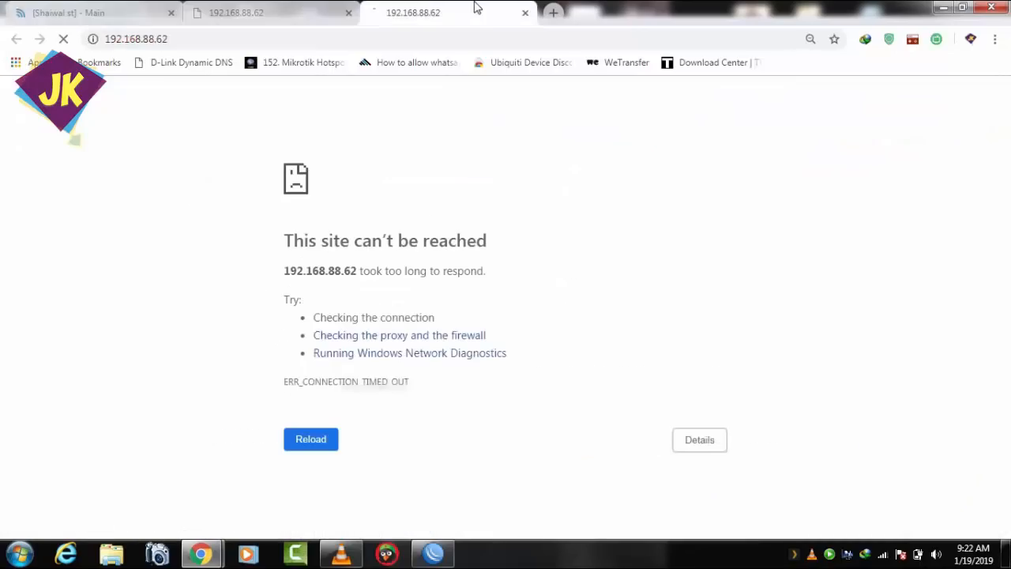
left_click(520, 40)
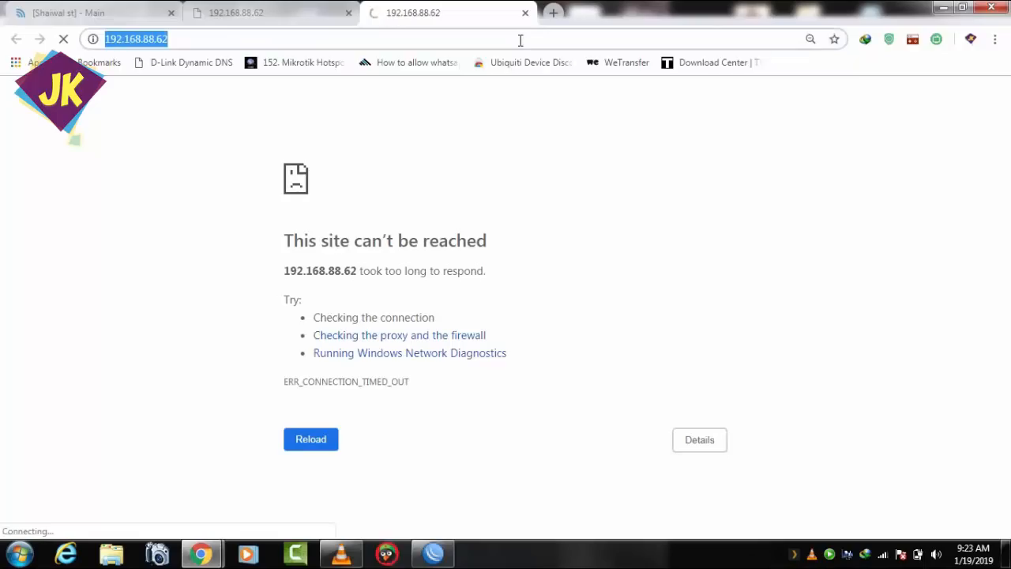
type("y")
key("Return")
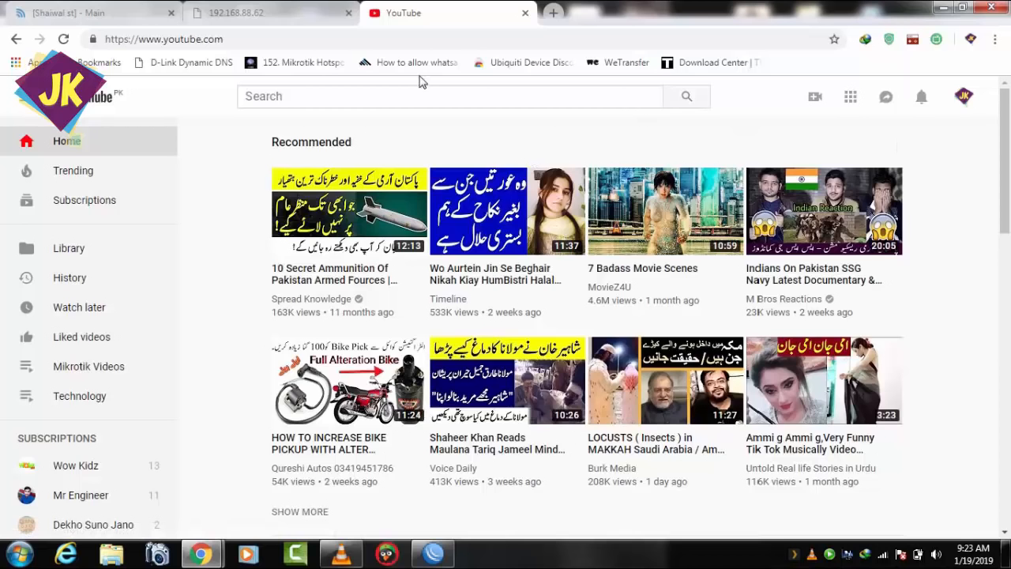
Load speedtest.net in a new tab and start the speed test.
left_click(251, 8)
left_click(101, 9)
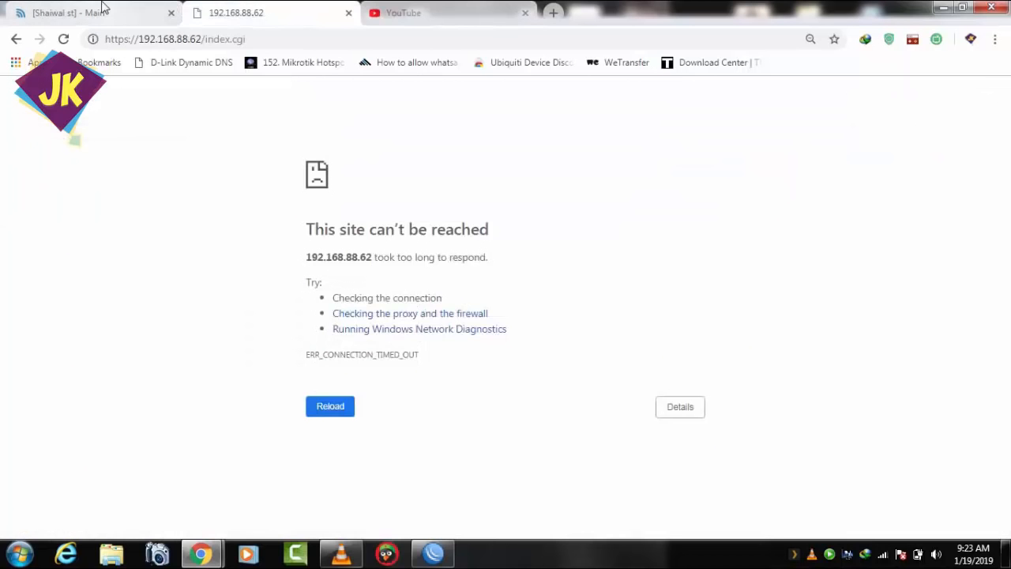
left_click(431, 9)
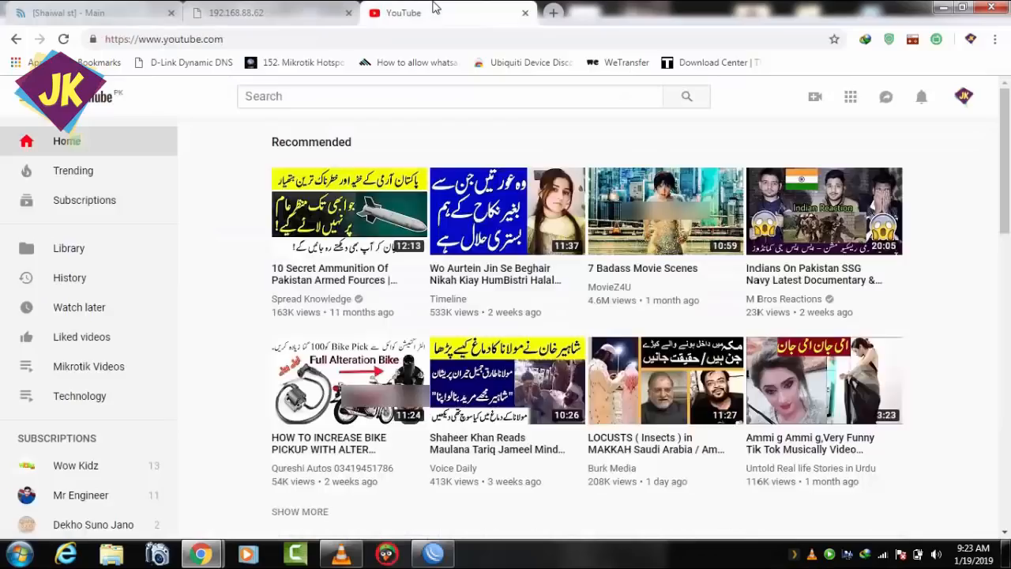
left_click(559, 13)
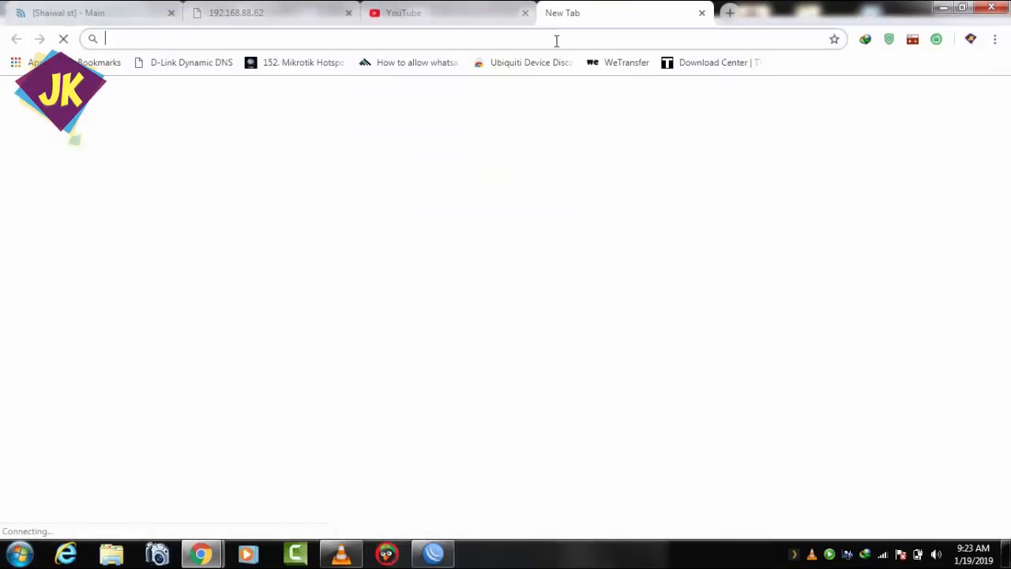
type("s")
key("Return")
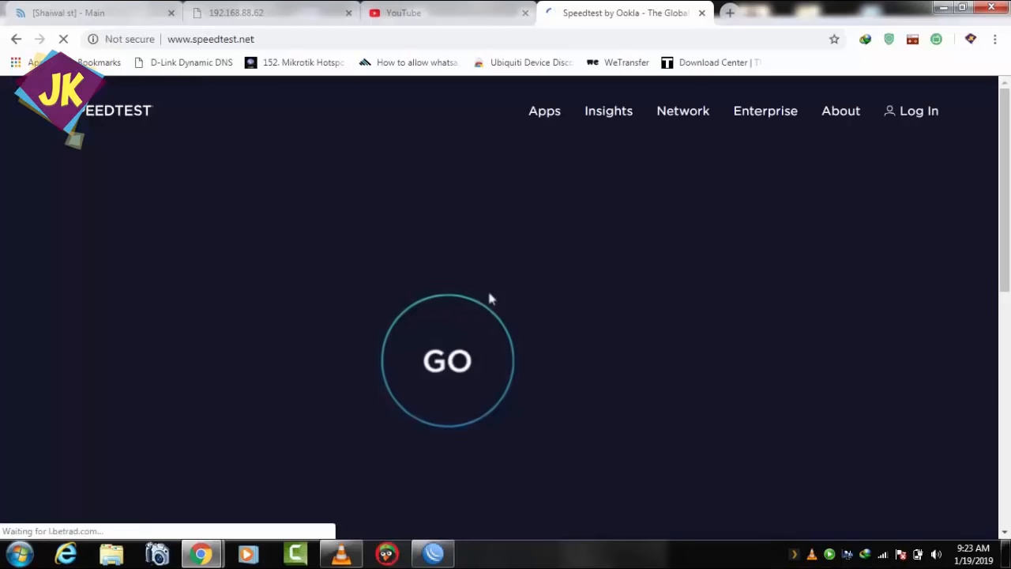
left_click(447, 362)
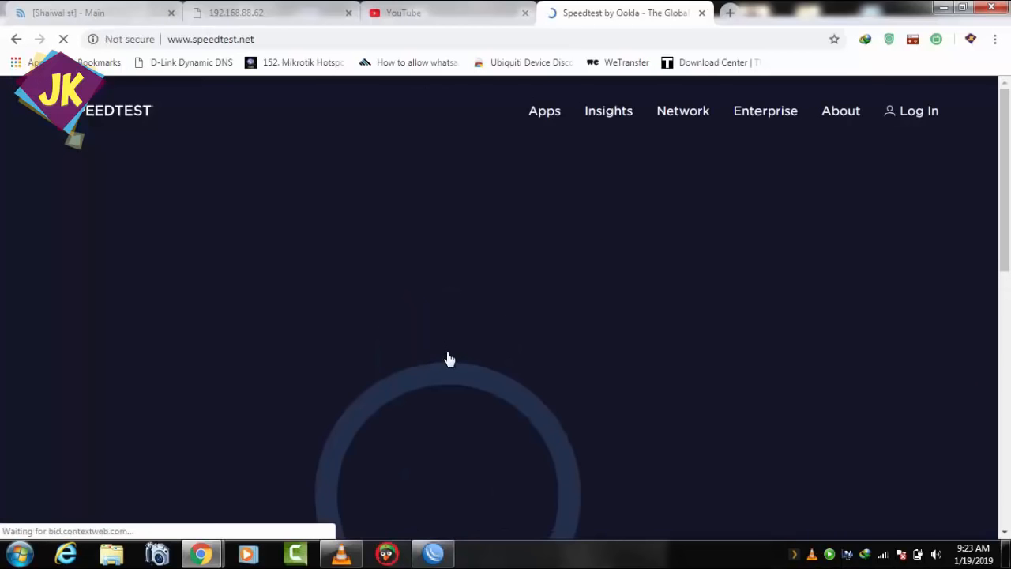
left_click(414, 10)
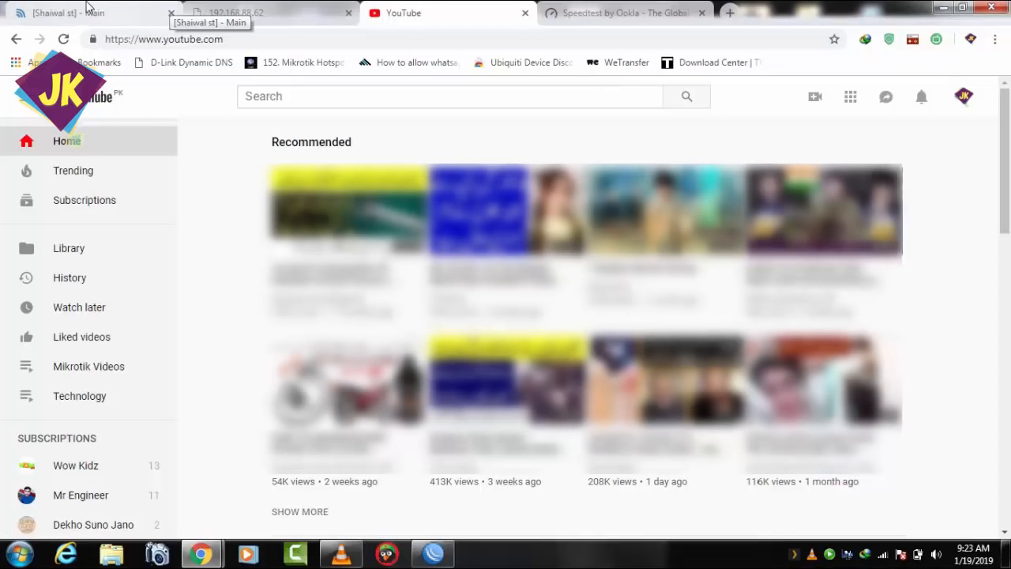
Watch the station's Monitor graphs show WLAN0 reaching 10.3 Mbps RX during the test.
left_click(86, 11)
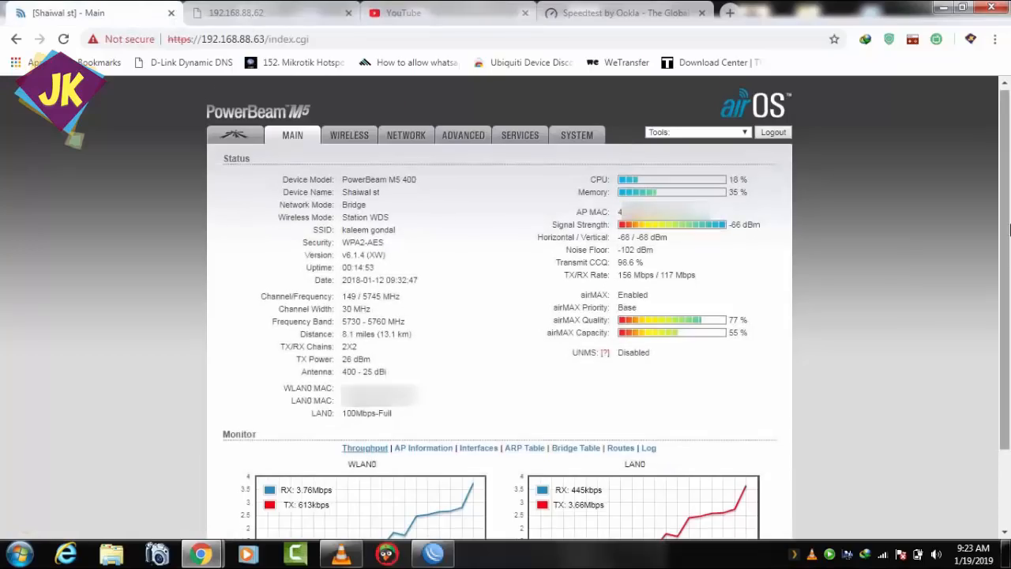
scroll(830, 304, "down", 2)
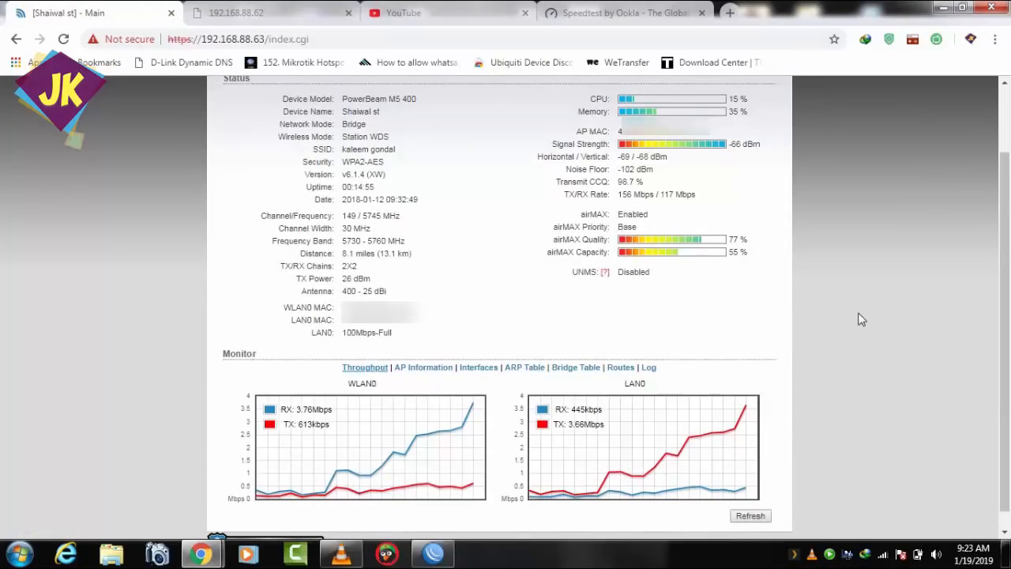
scroll(1008, 213, "up", 2)
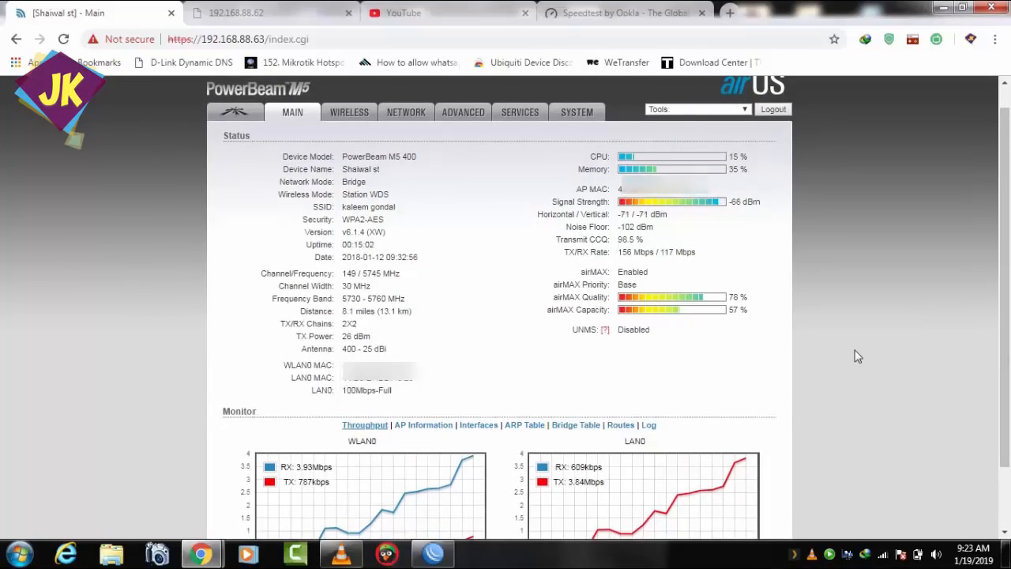
left_click(624, 9)
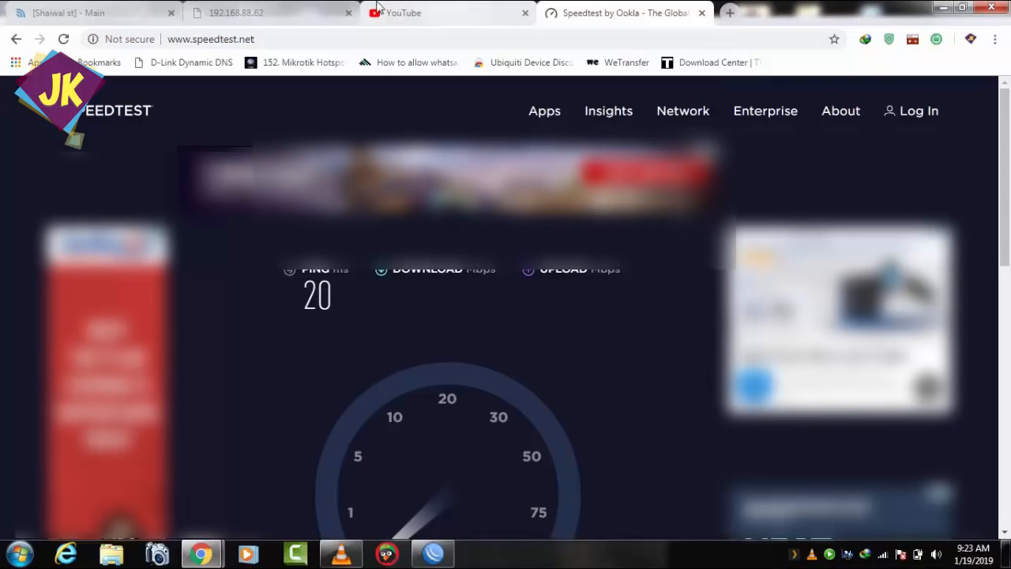
left_click(175, 6)
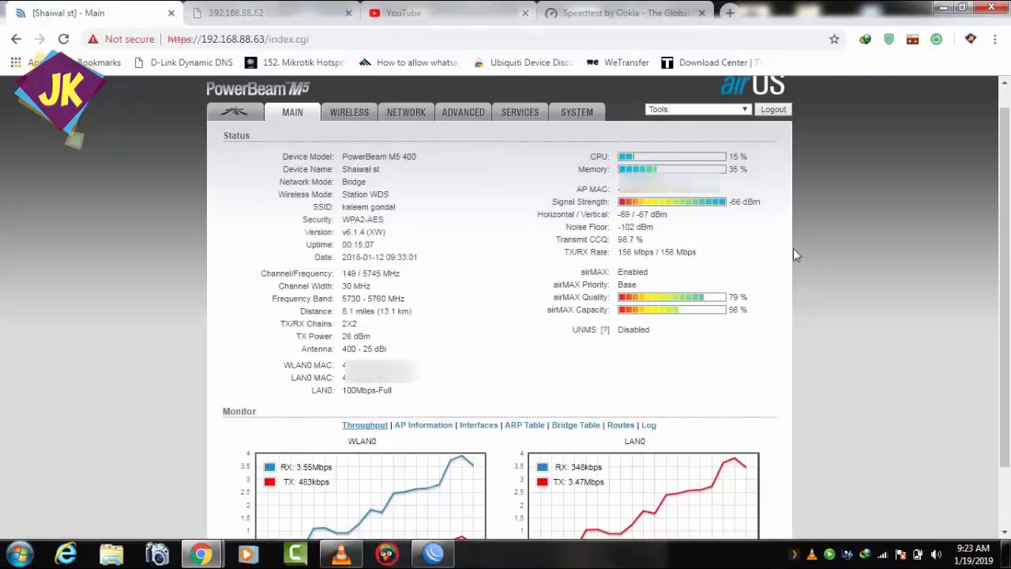
scroll(1008, 193, "down", 2)
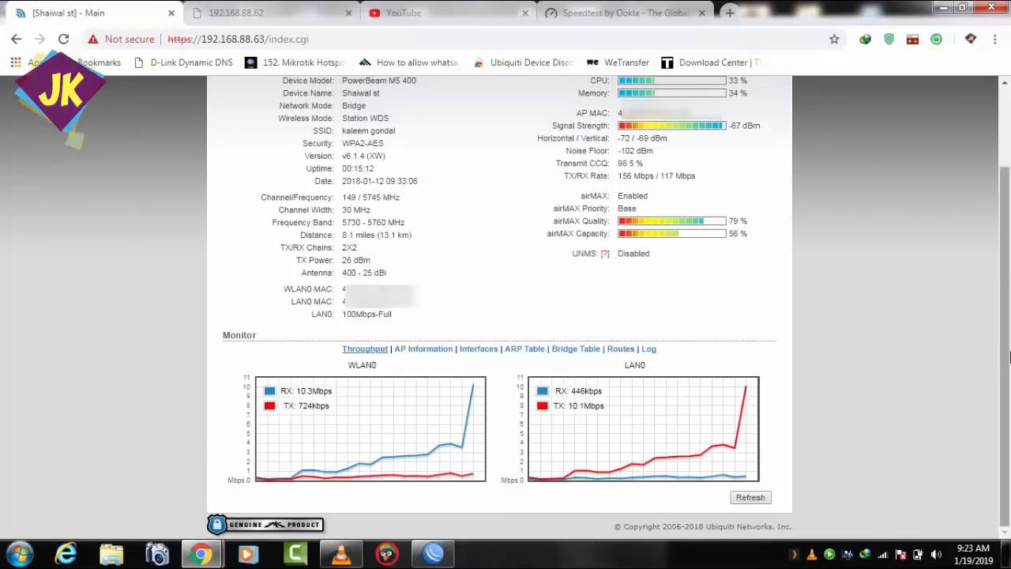
left_click_drag(1008, 338, 1009, 294)
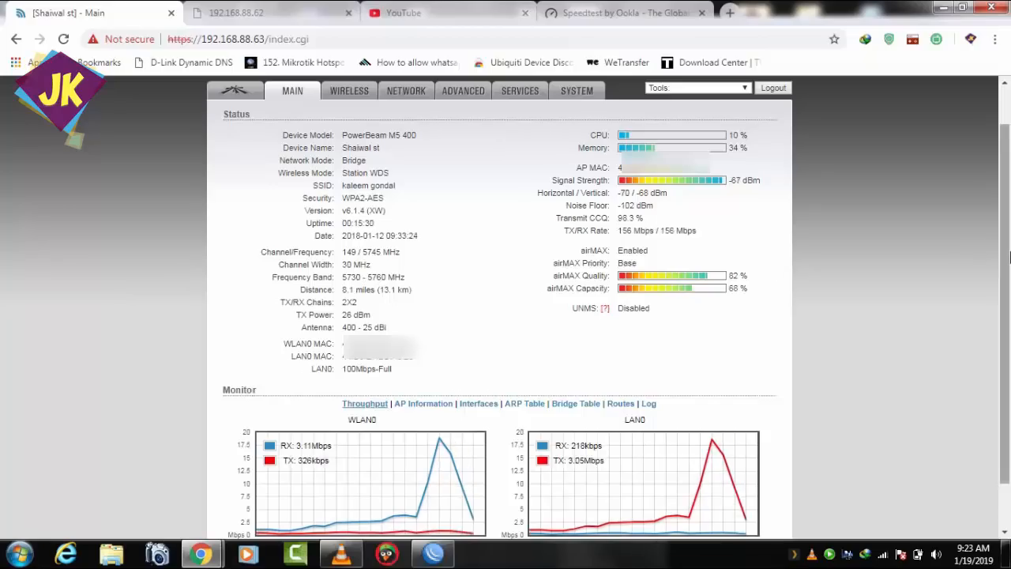
left_click_drag(1005, 253, 1009, 297)
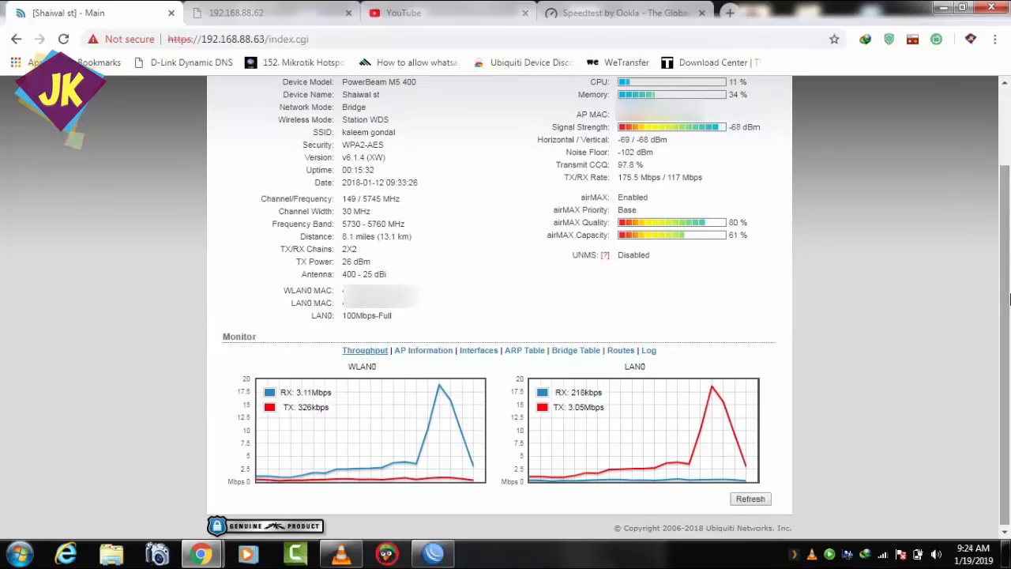